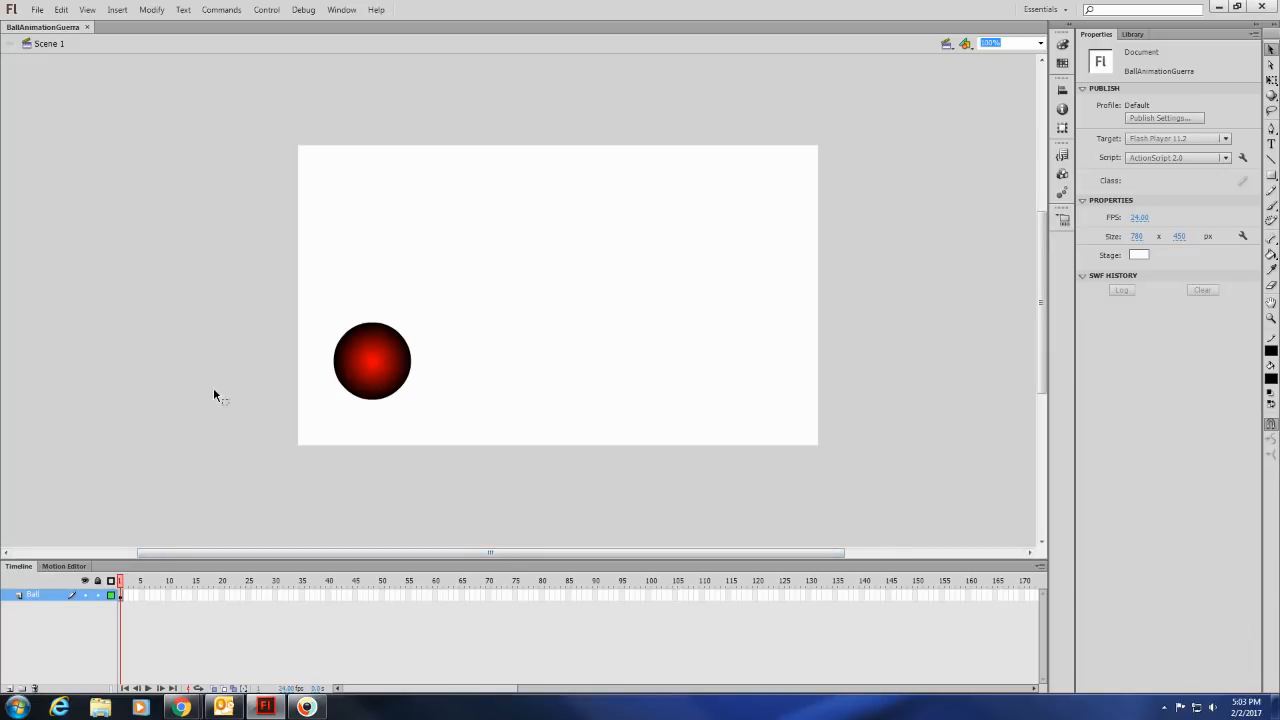
Step: Replace the red ball with a circle about 161 px wide, filled with the green radial gradient and outlined in black
left_click_drag(302, 290, 452, 450)
key("Delete")
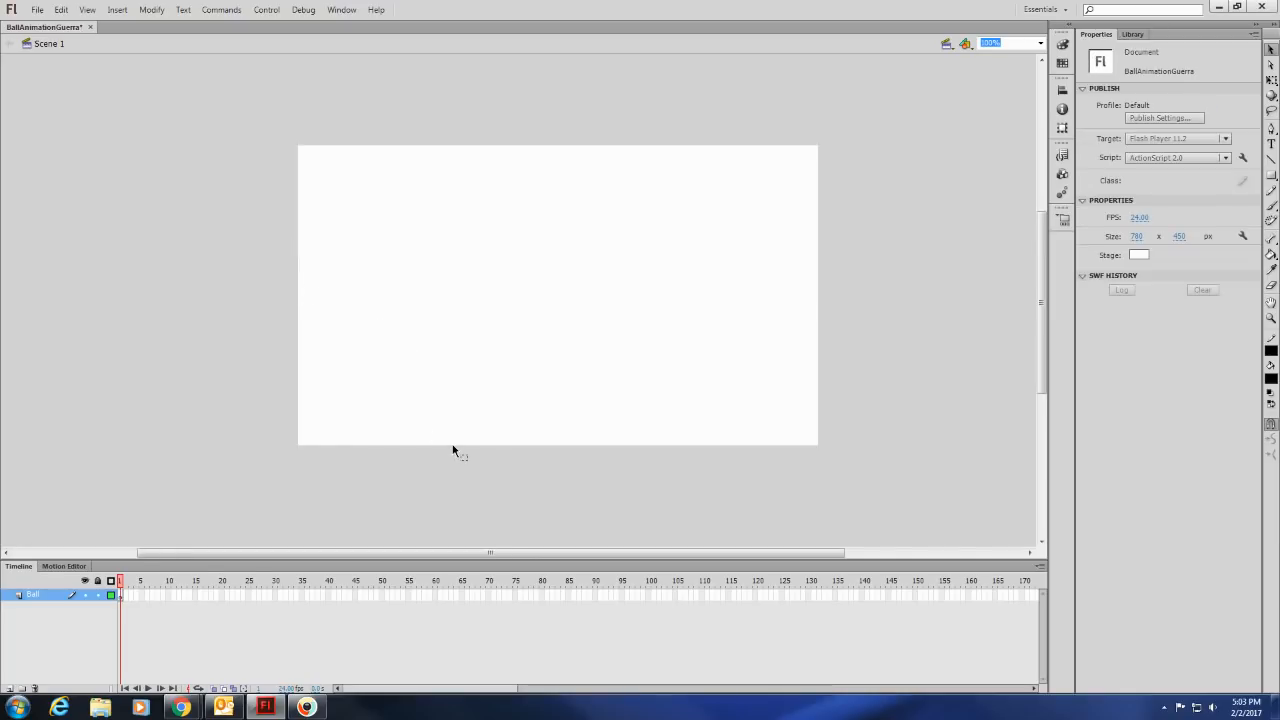
left_click(1272, 176)
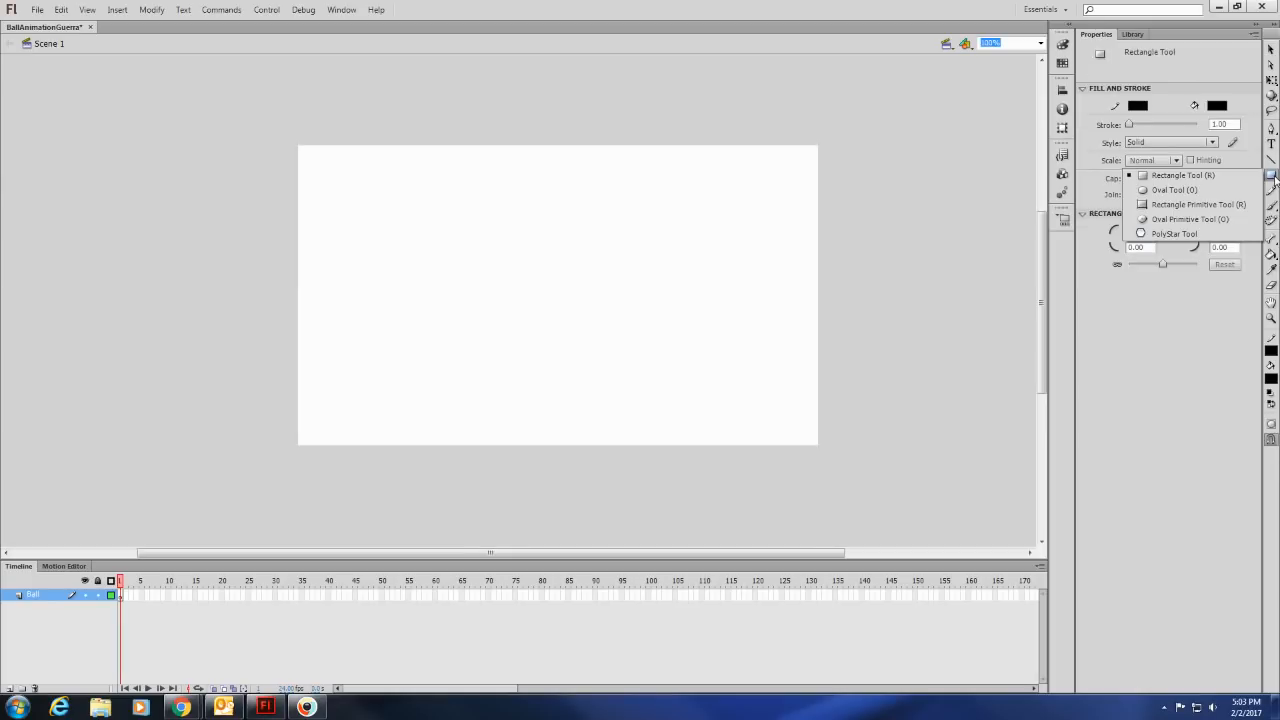
left_click(1207, 192)
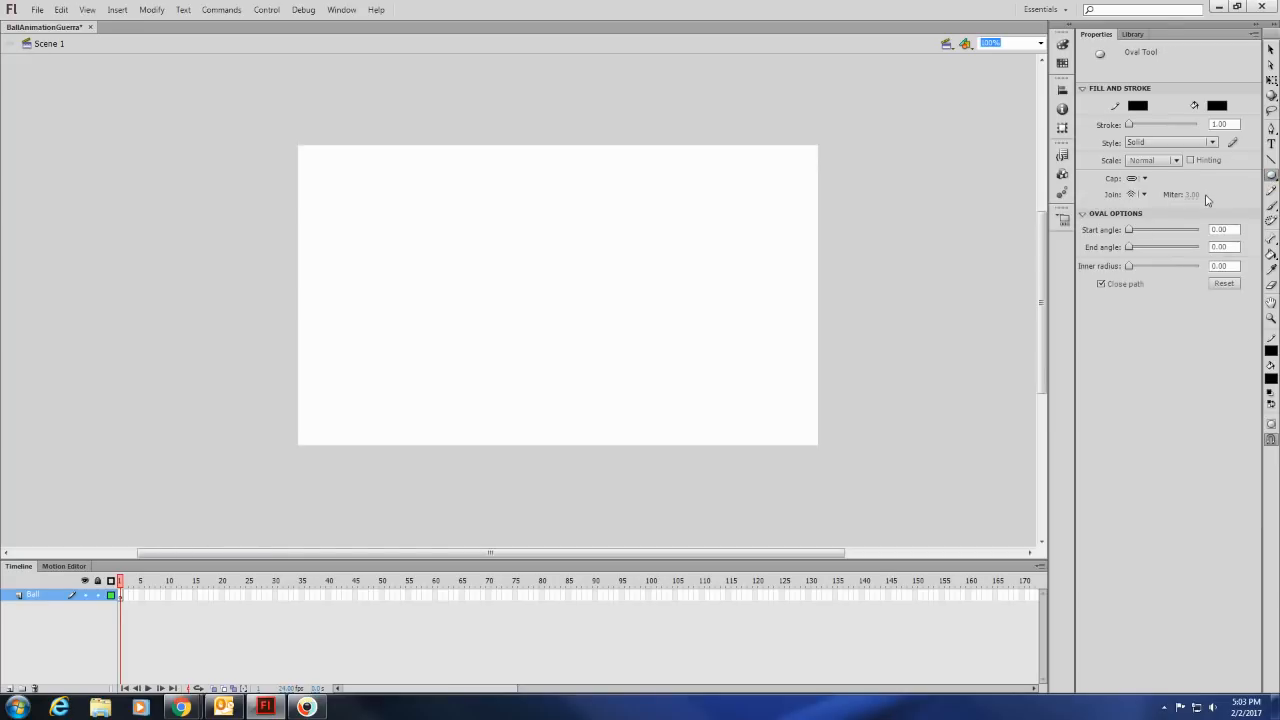
left_click(1217, 106)
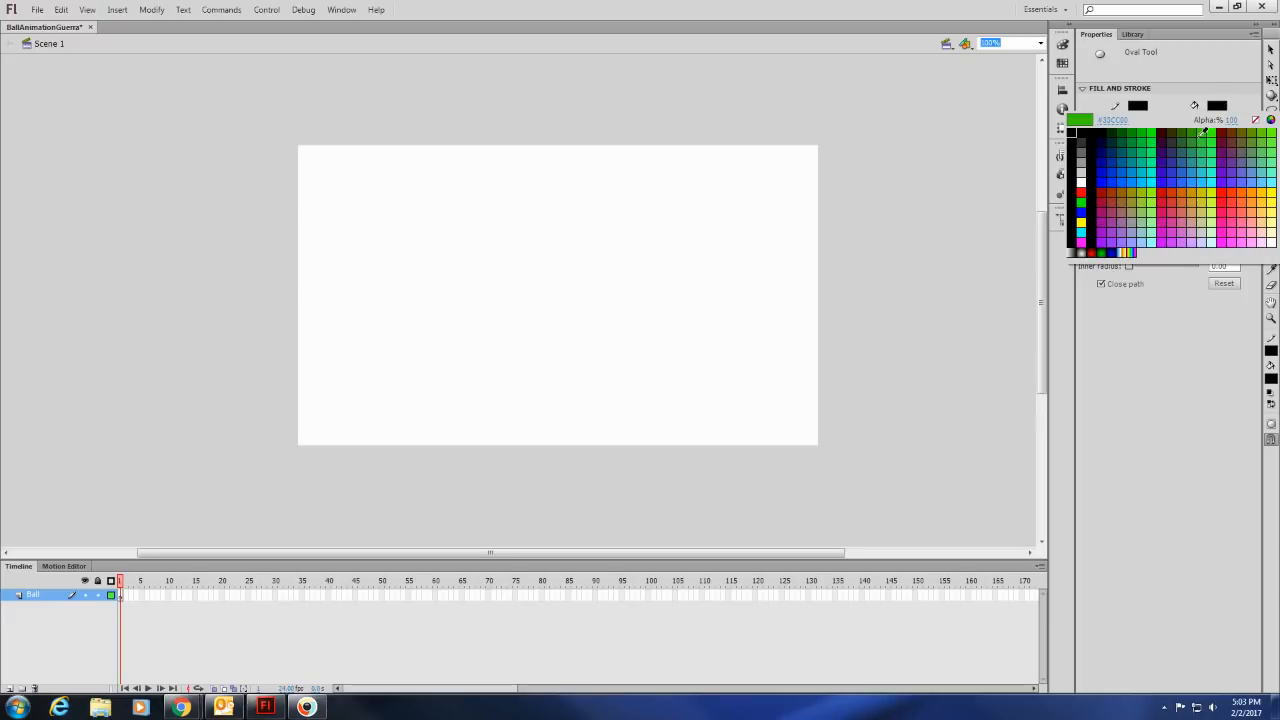
left_click(1106, 248)
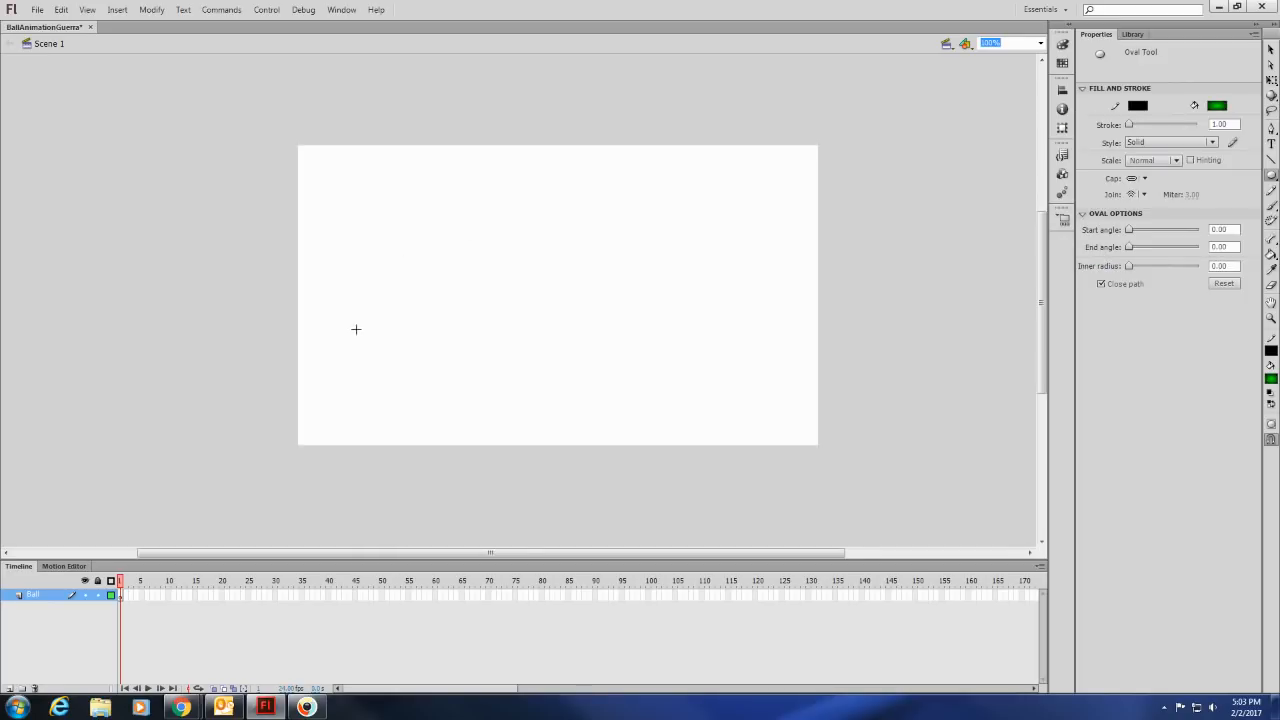
left_click_drag(341, 315, 449, 422)
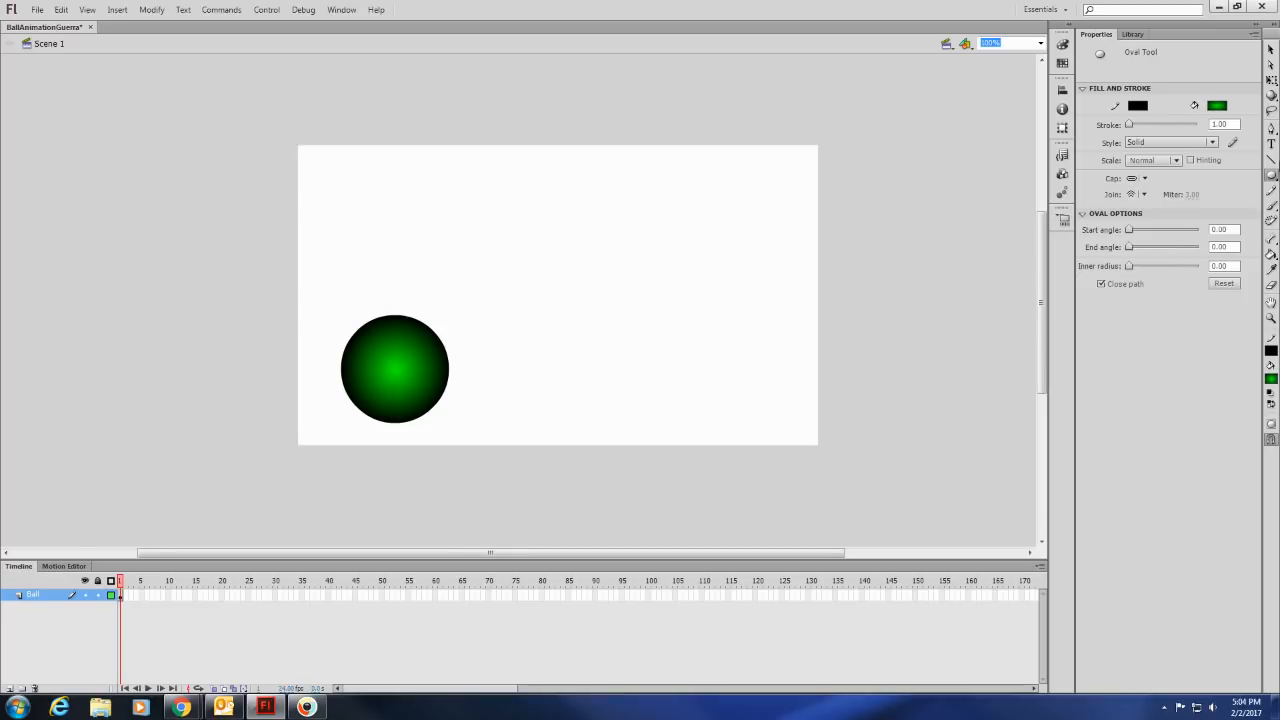
Step: Shift the centre of the ball's green gradient slightly up and to the right with the Gradient Transform tool
left_click(1273, 82)
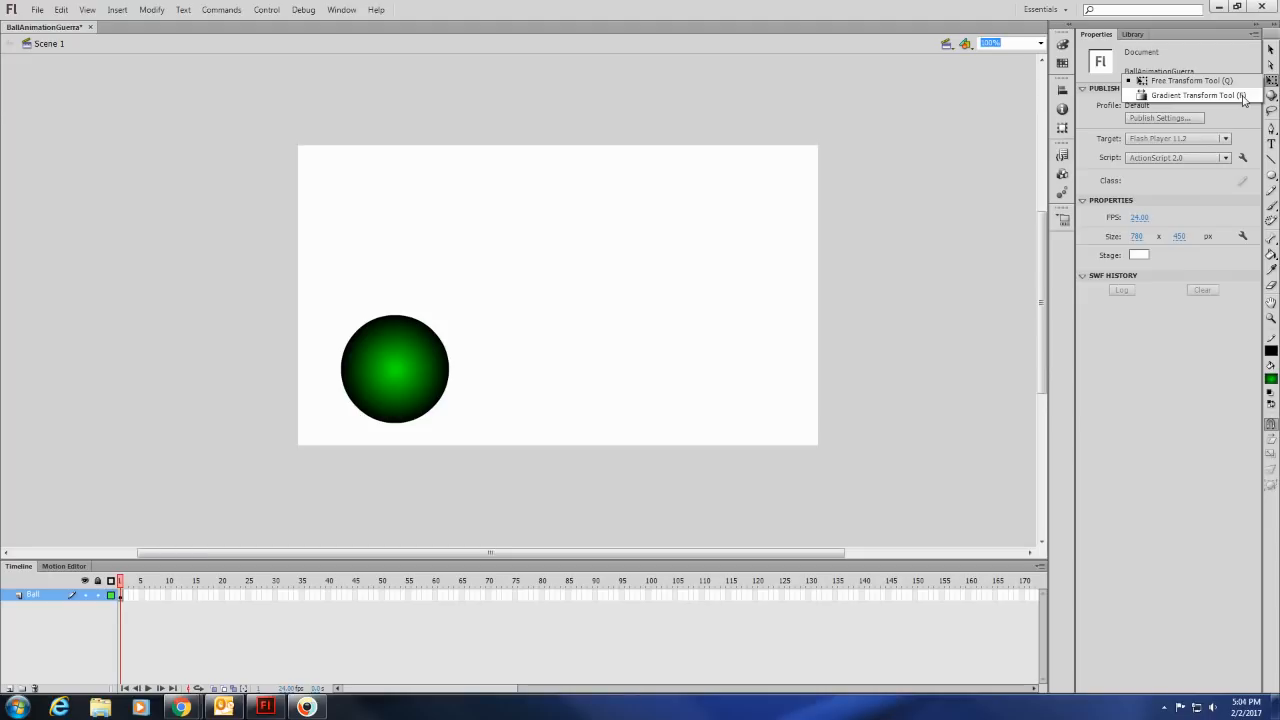
left_click(1244, 95)
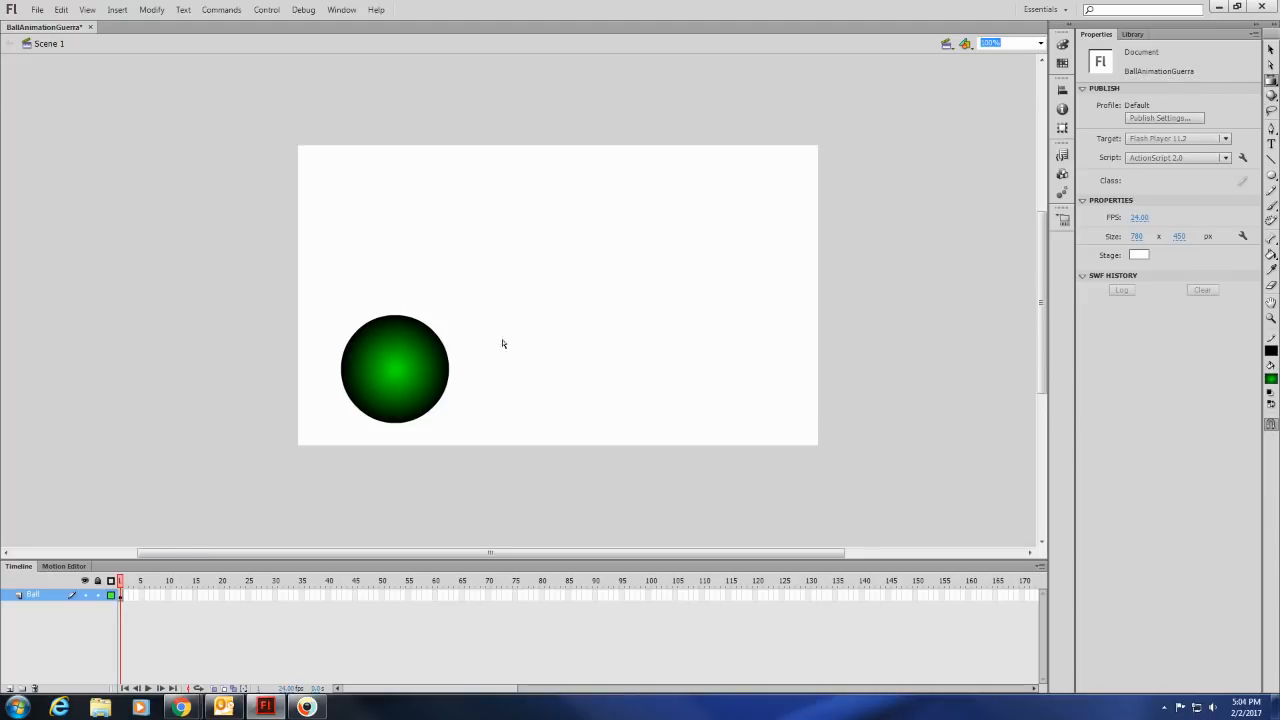
left_click(401, 376)
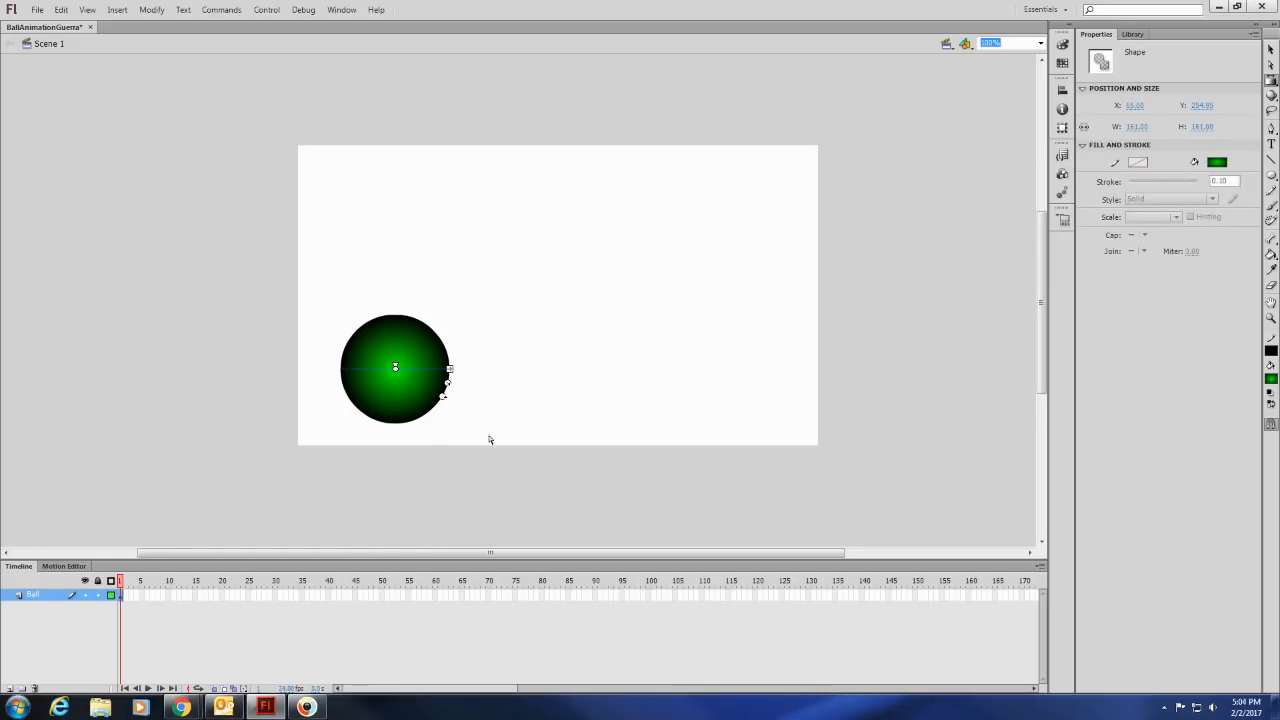
left_click_drag(395, 367, 408, 358)
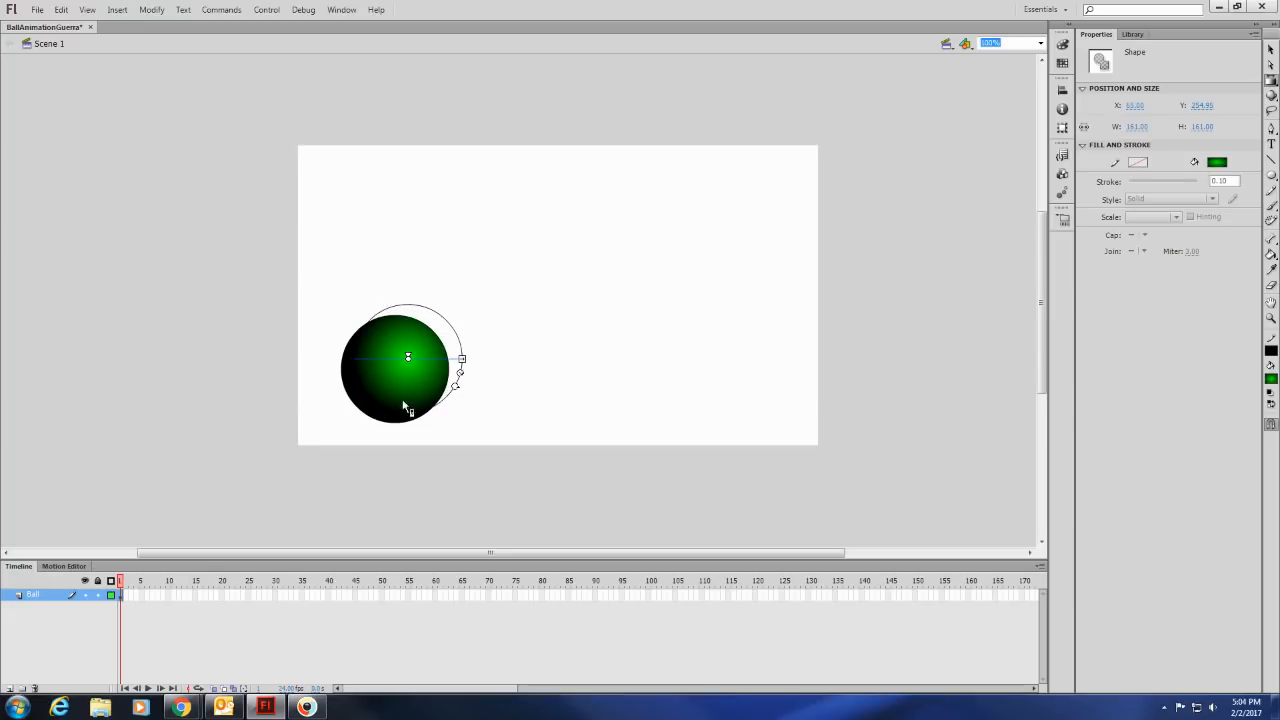
left_click(585, 352)
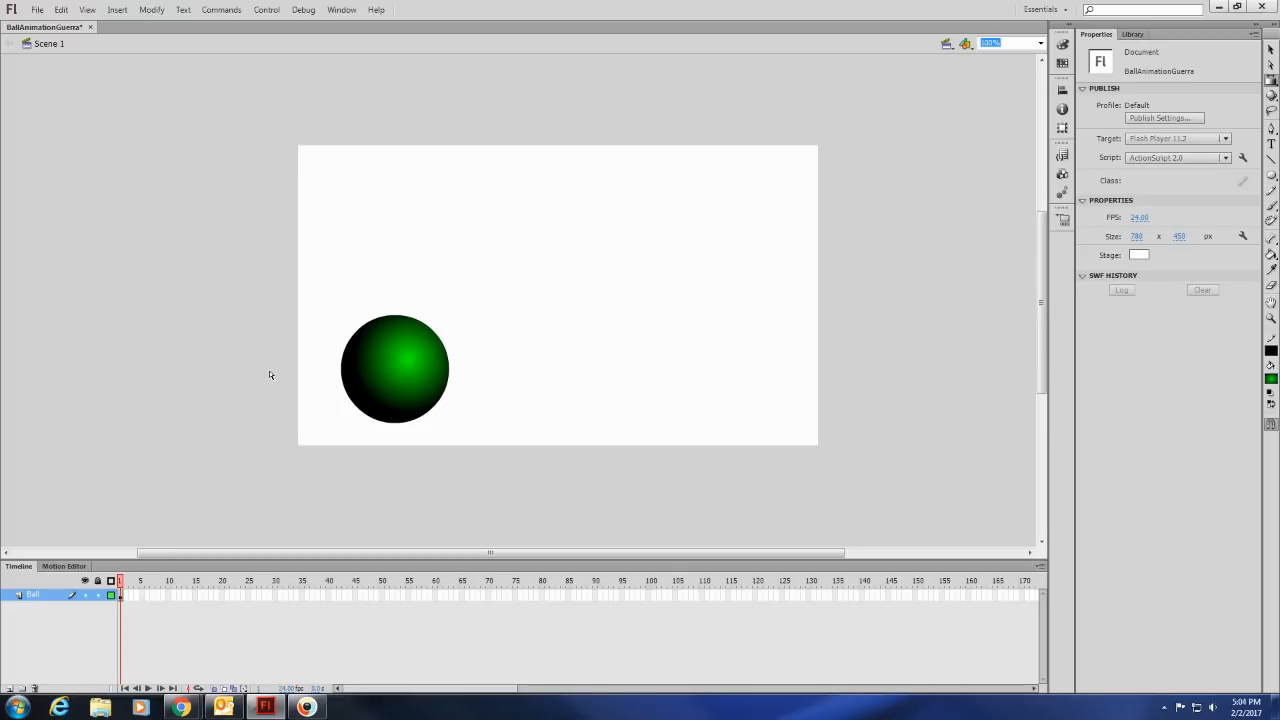
Step: Stretch the upper part of the green ball upward to about 101 px tall with Free Transform, forming an egg shape
left_click(1272, 82)
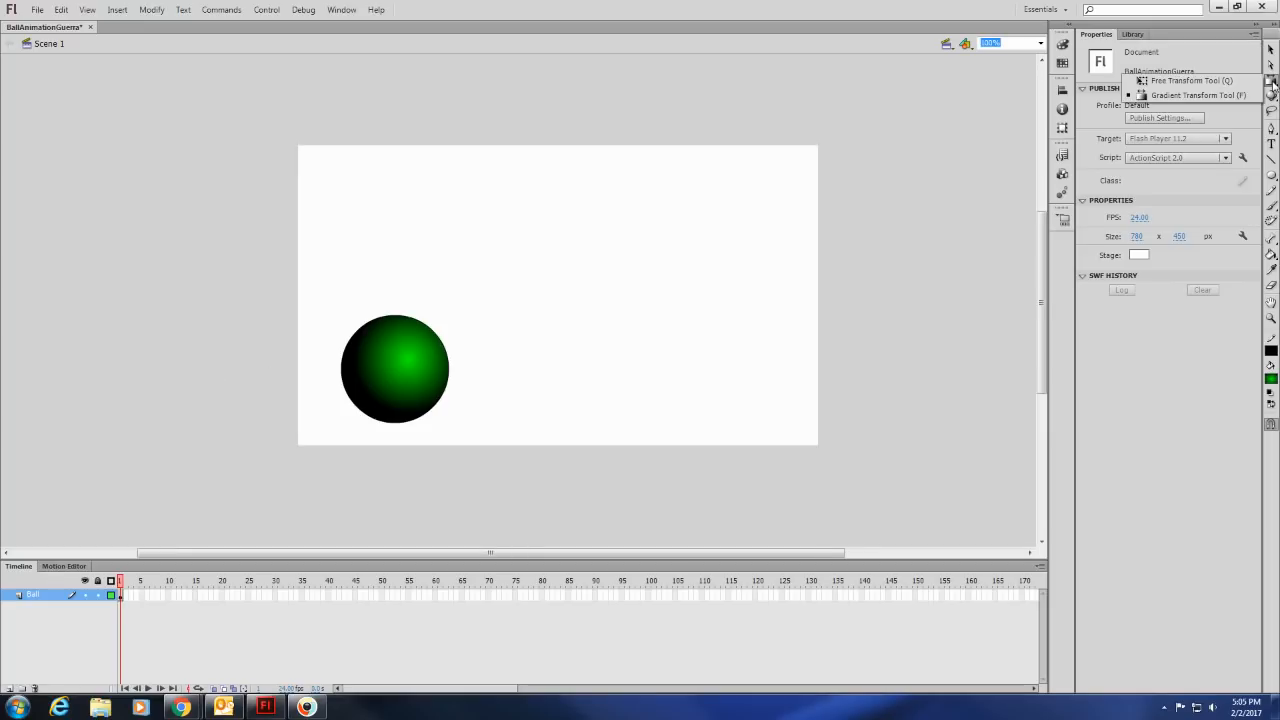
left_click(1216, 82)
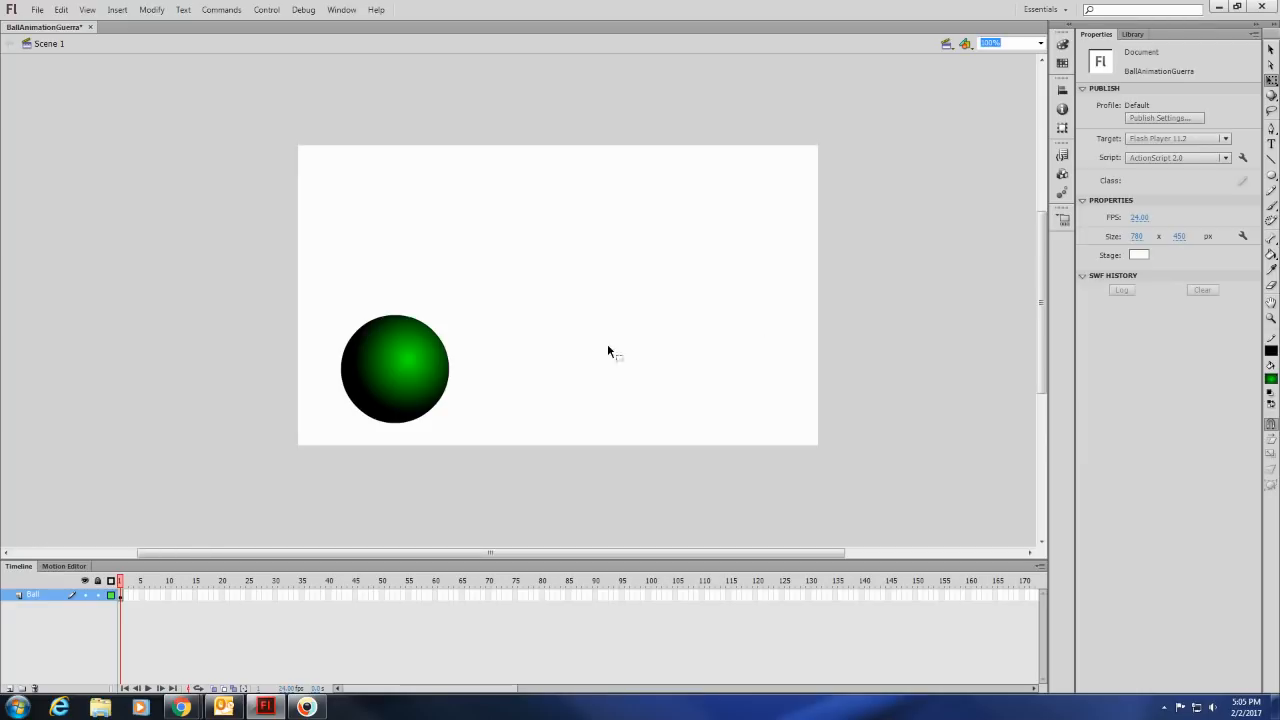
left_click_drag(299, 285, 477, 360)
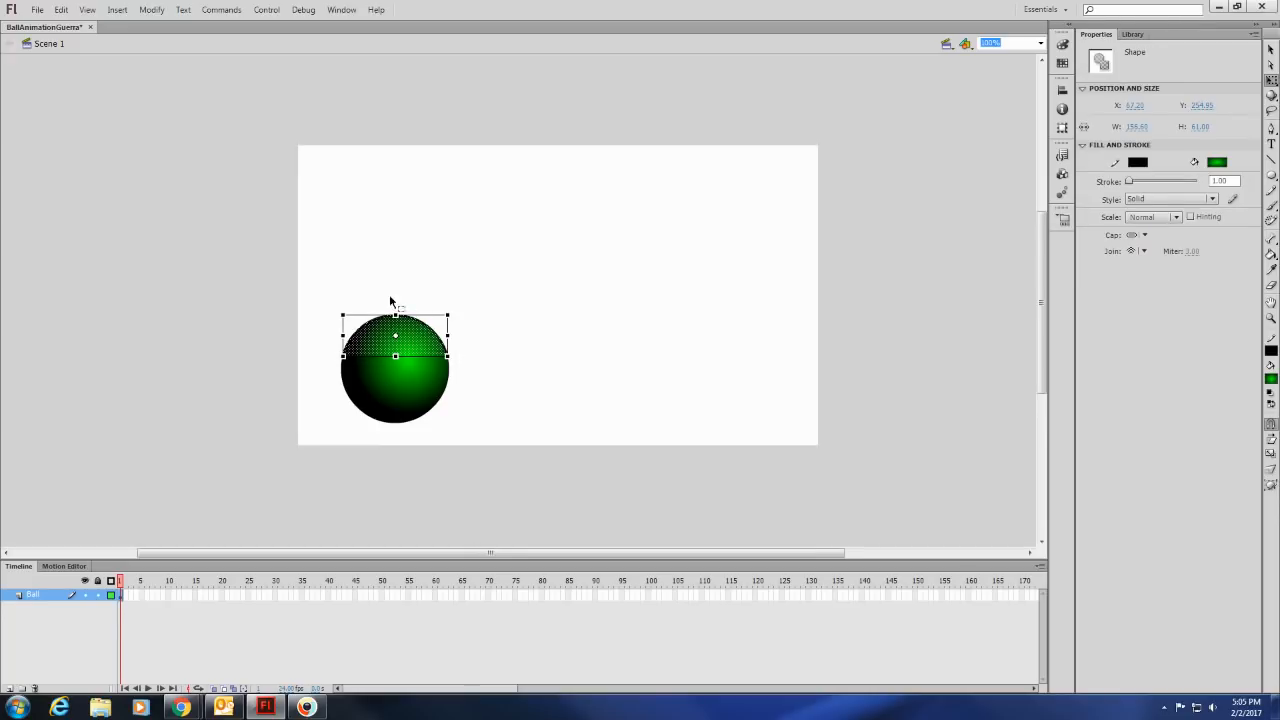
left_click_drag(395, 316, 395, 288)
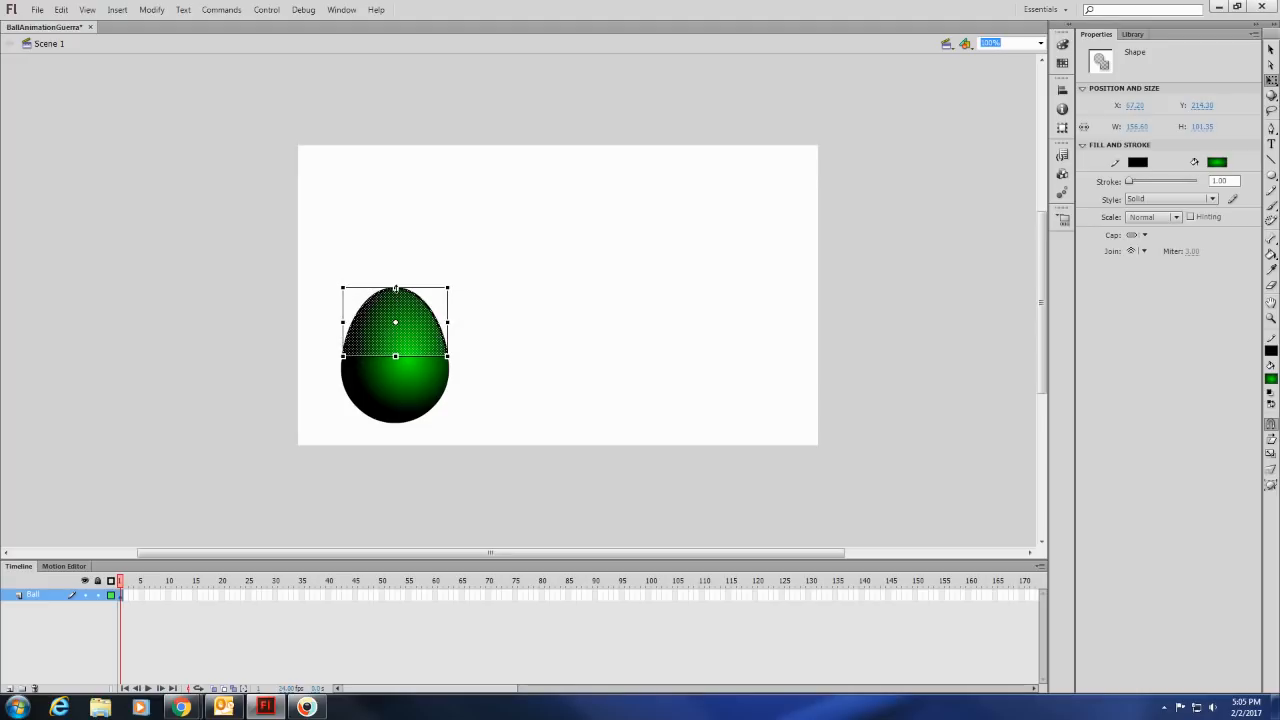
left_click(511, 362)
left_click(400, 333)
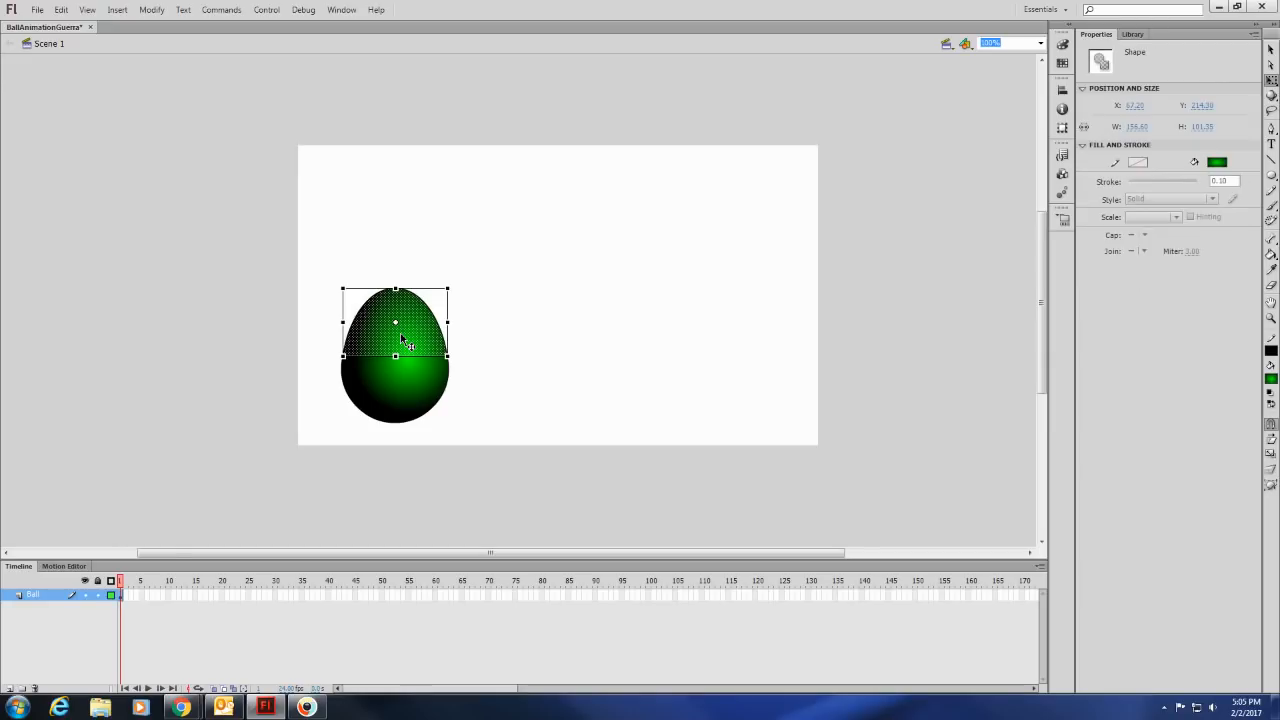
left_click(525, 388)
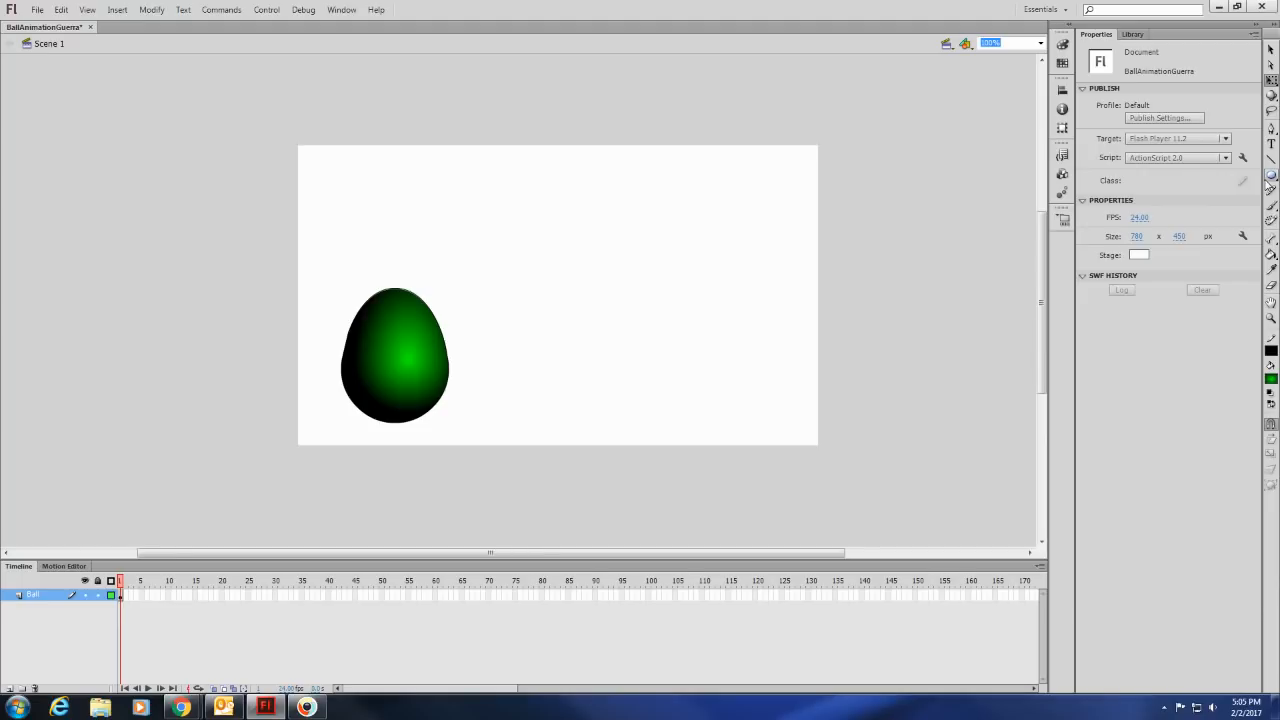
Step: Draw two white circular eyes without a stroke side by side on the upper half of the egg
left_click(1270, 178)
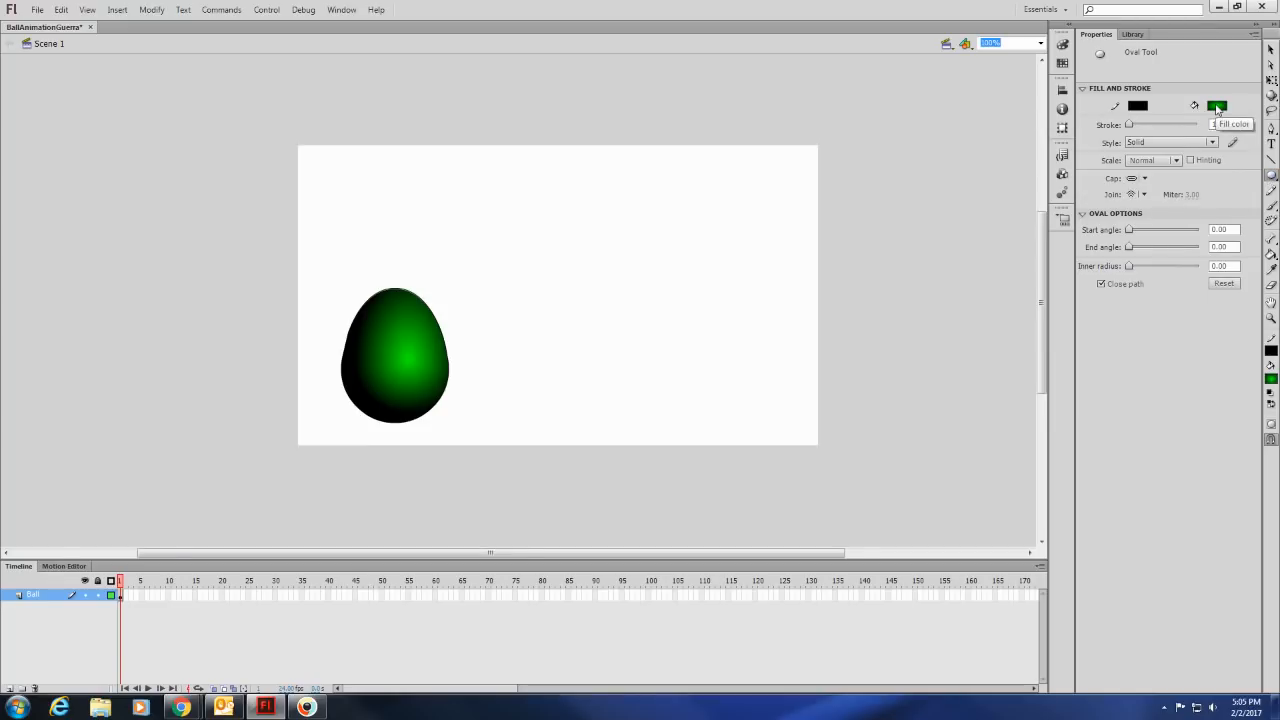
left_click(1217, 107)
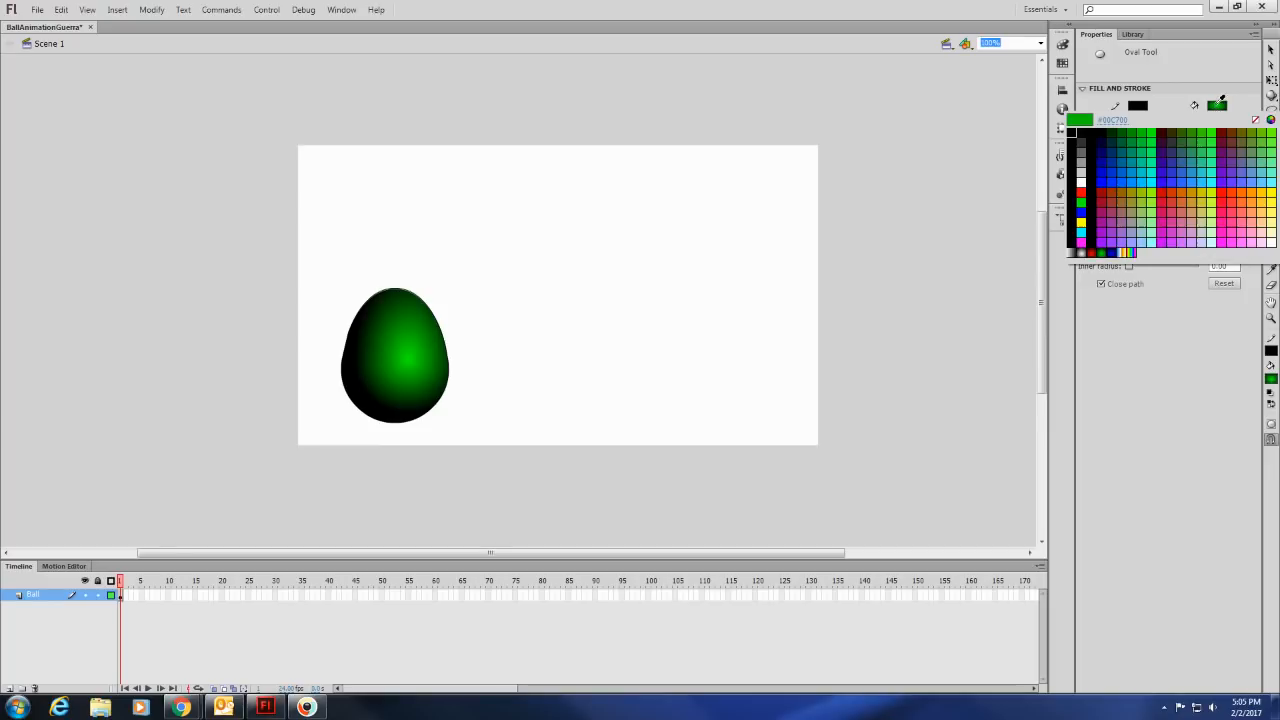
left_click(1084, 181)
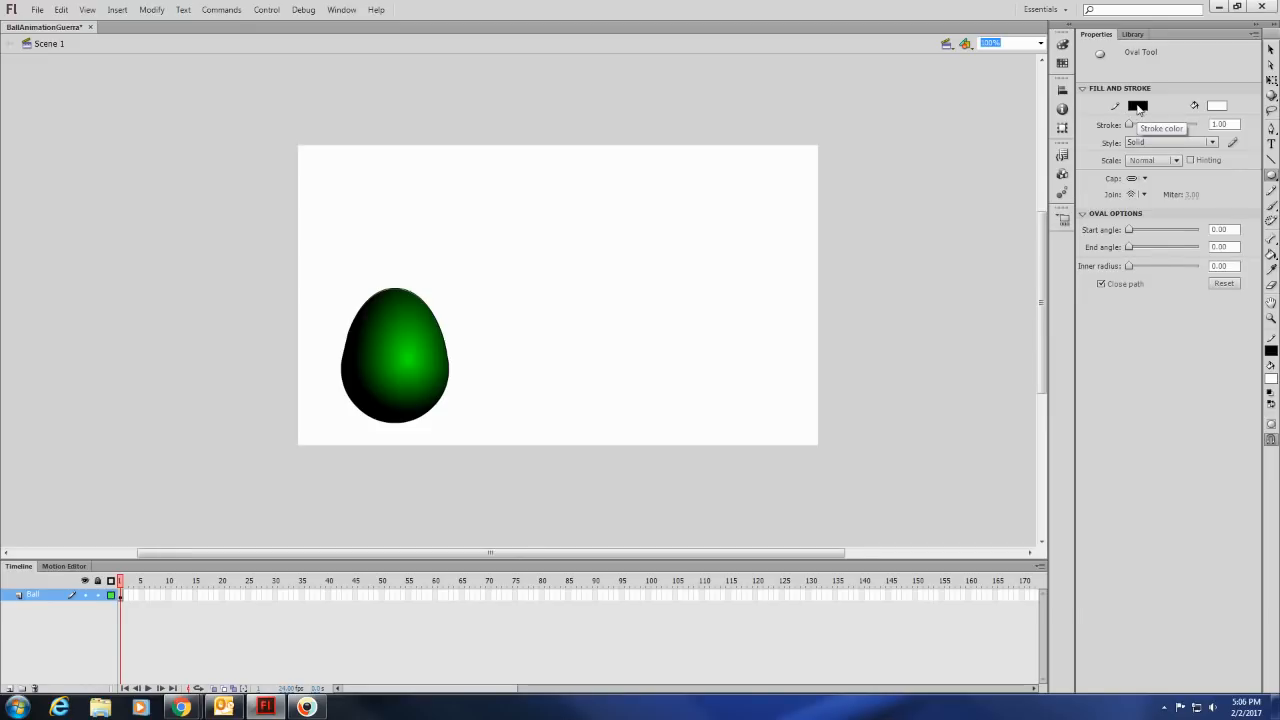
left_click(1138, 107)
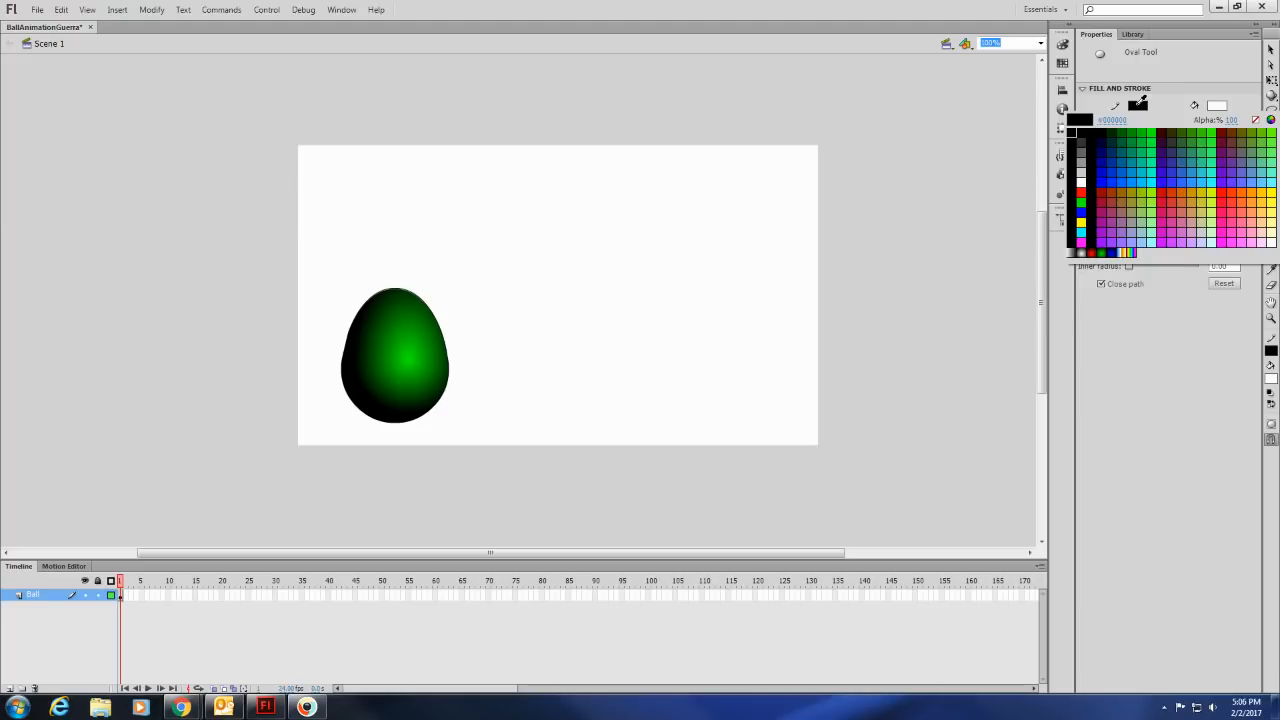
left_click(1256, 120)
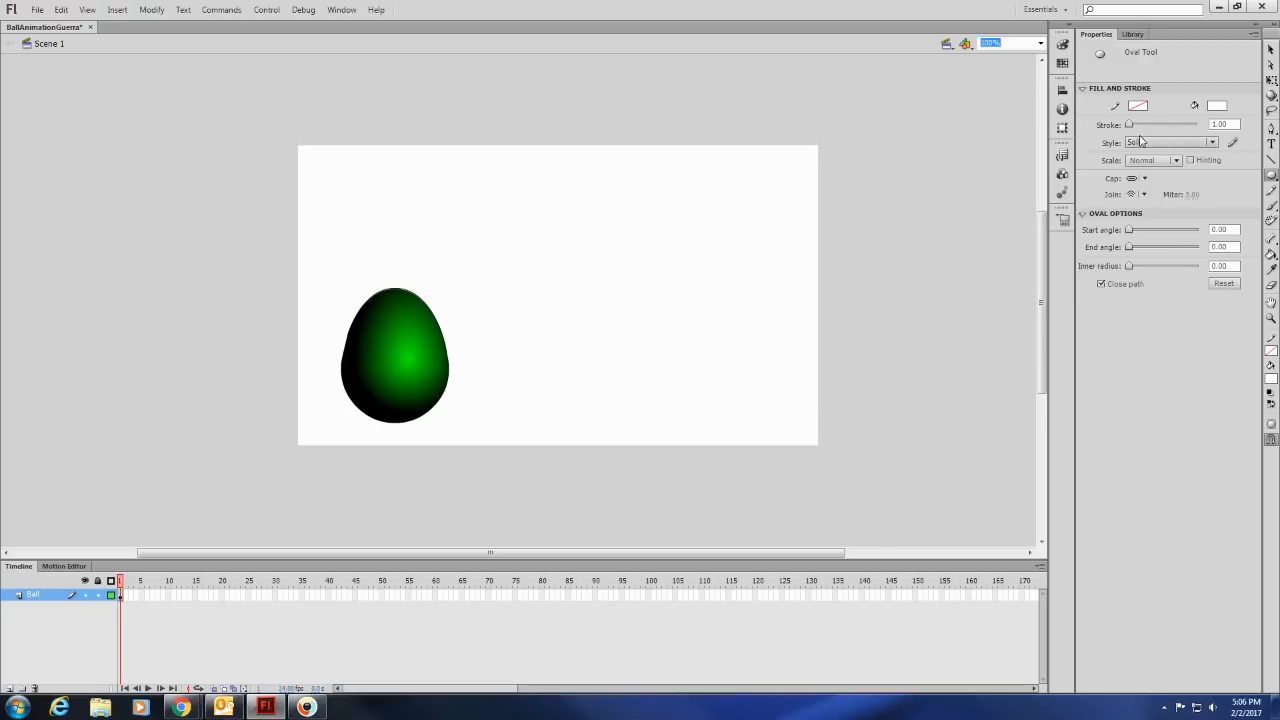
left_click_drag(401, 320, 431, 352)
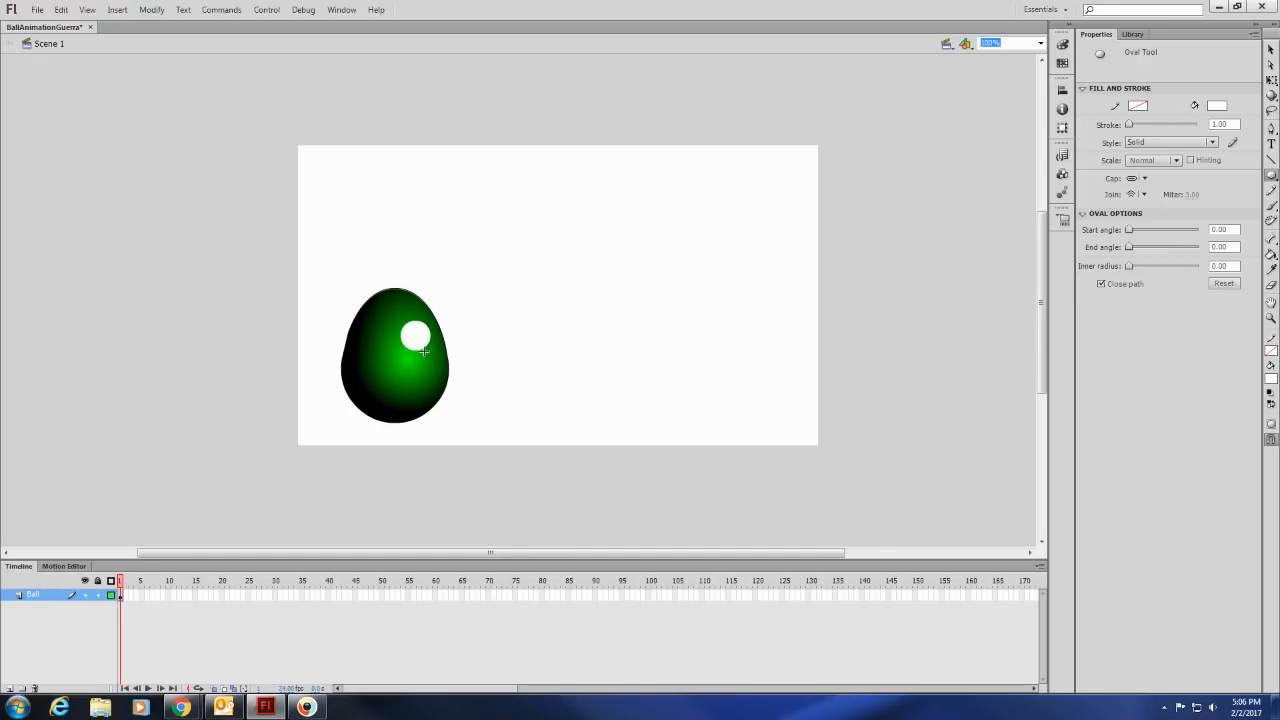
left_click_drag(360, 322, 390, 352)
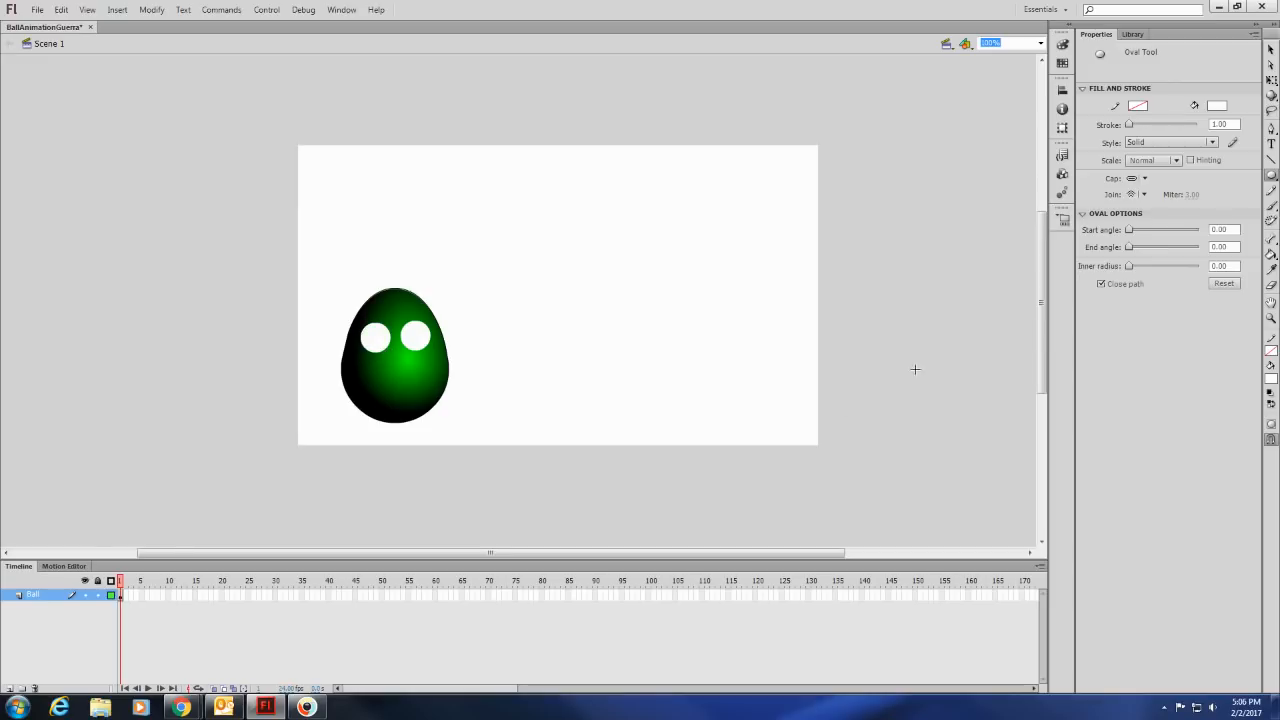
Step: Draw a small black pupil in the centre of each white eye
left_click(1221, 108)
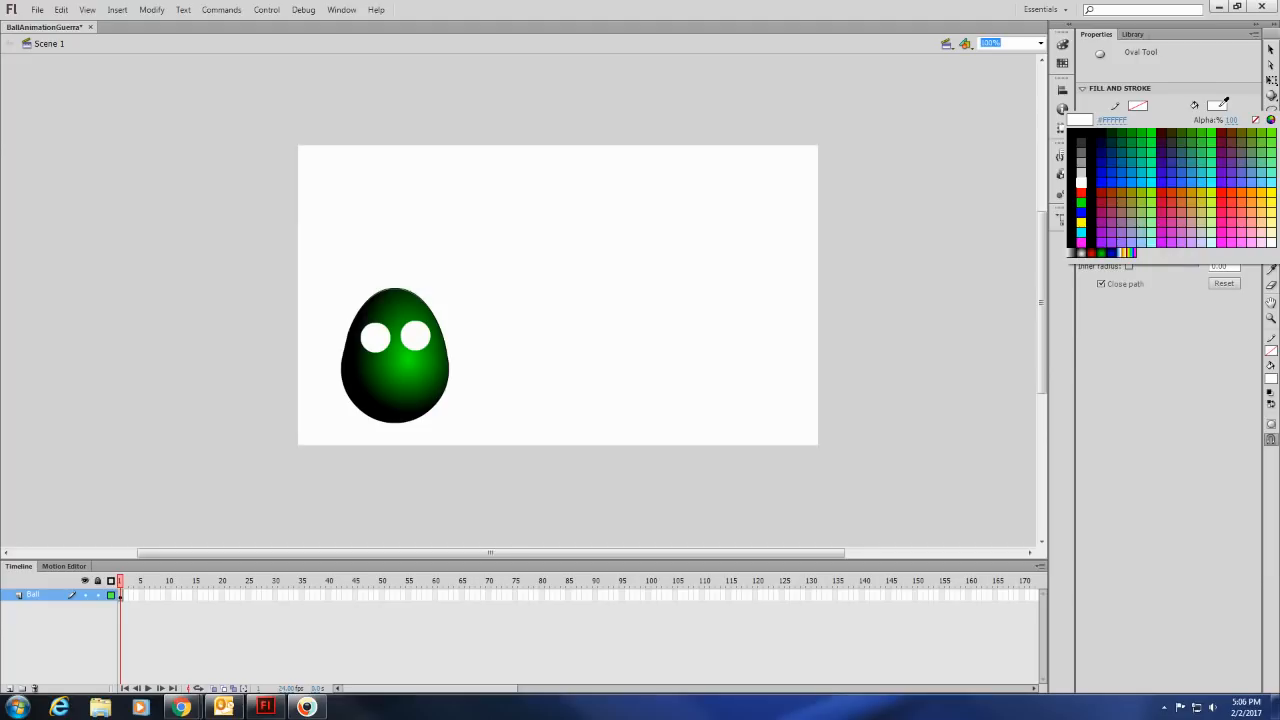
left_click(1069, 126)
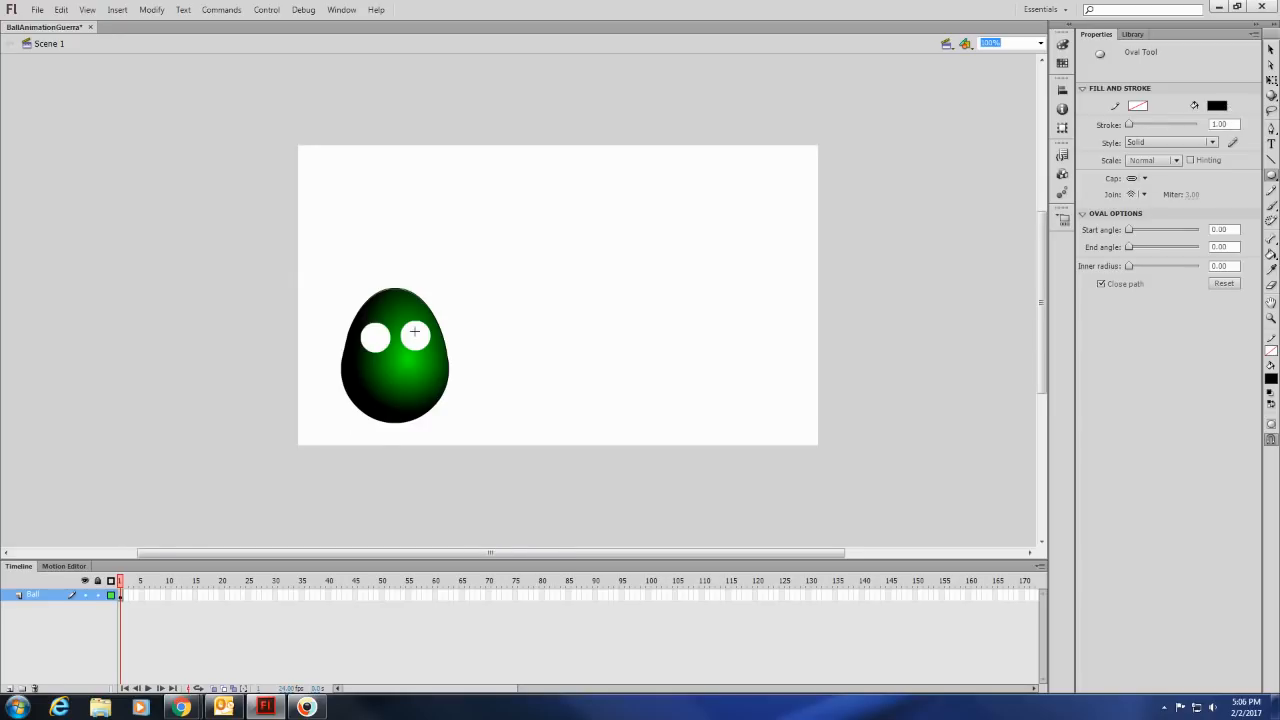
mouse_move(411, 330)
left_mouse_down()
mouse_move(419, 338)
mouse_move(379, 340)
left_mouse_up()
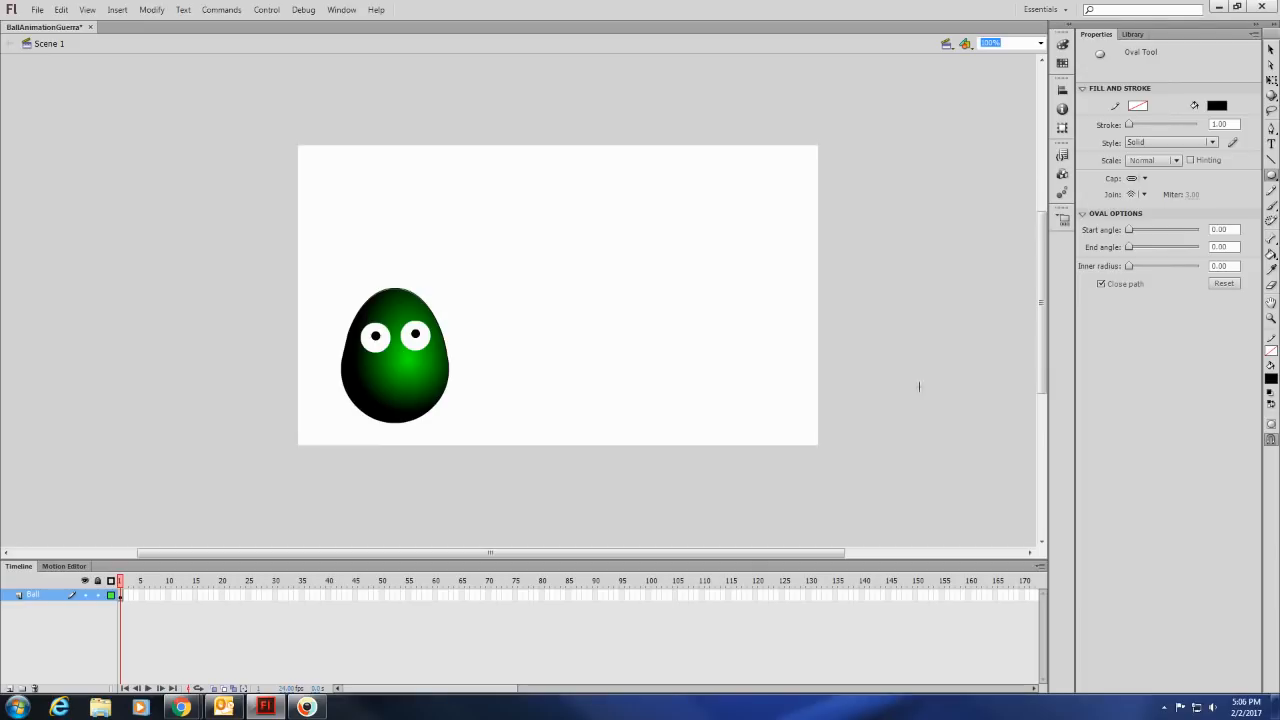
Step: Paint a wide white smile across the lower part of the egg with the Brush tool
left_click(1271, 207)
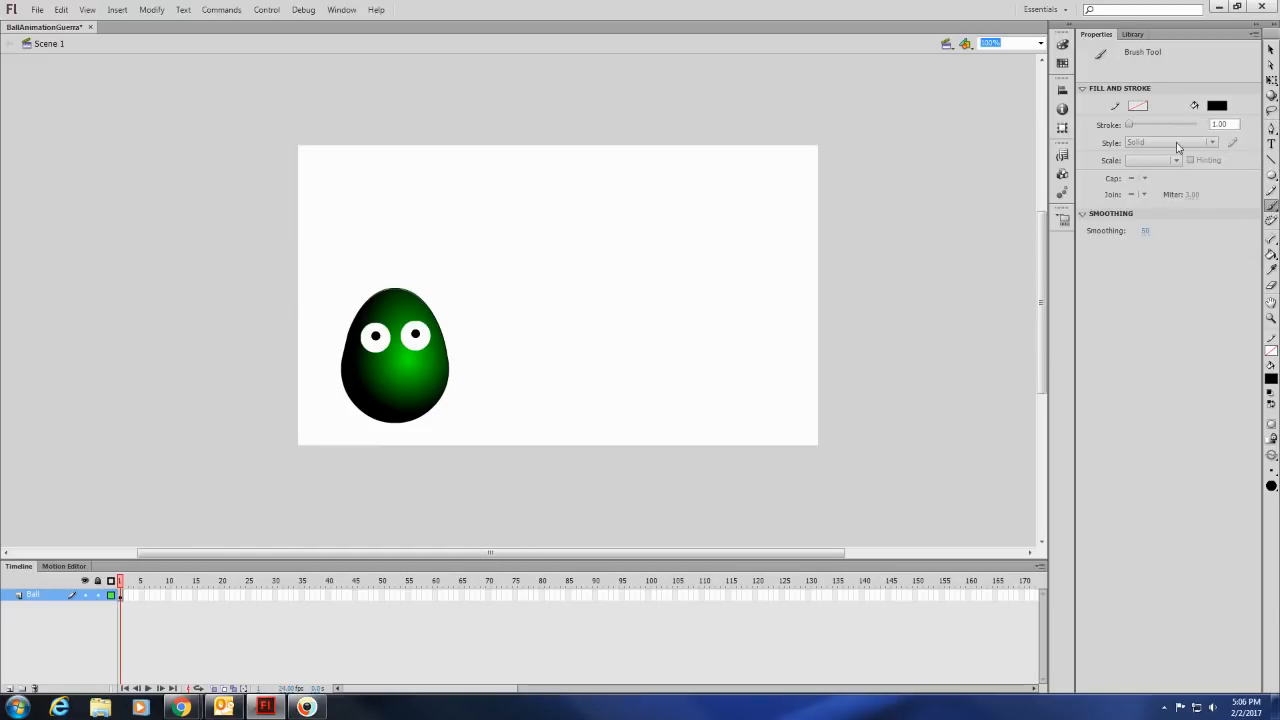
left_click(1217, 107)
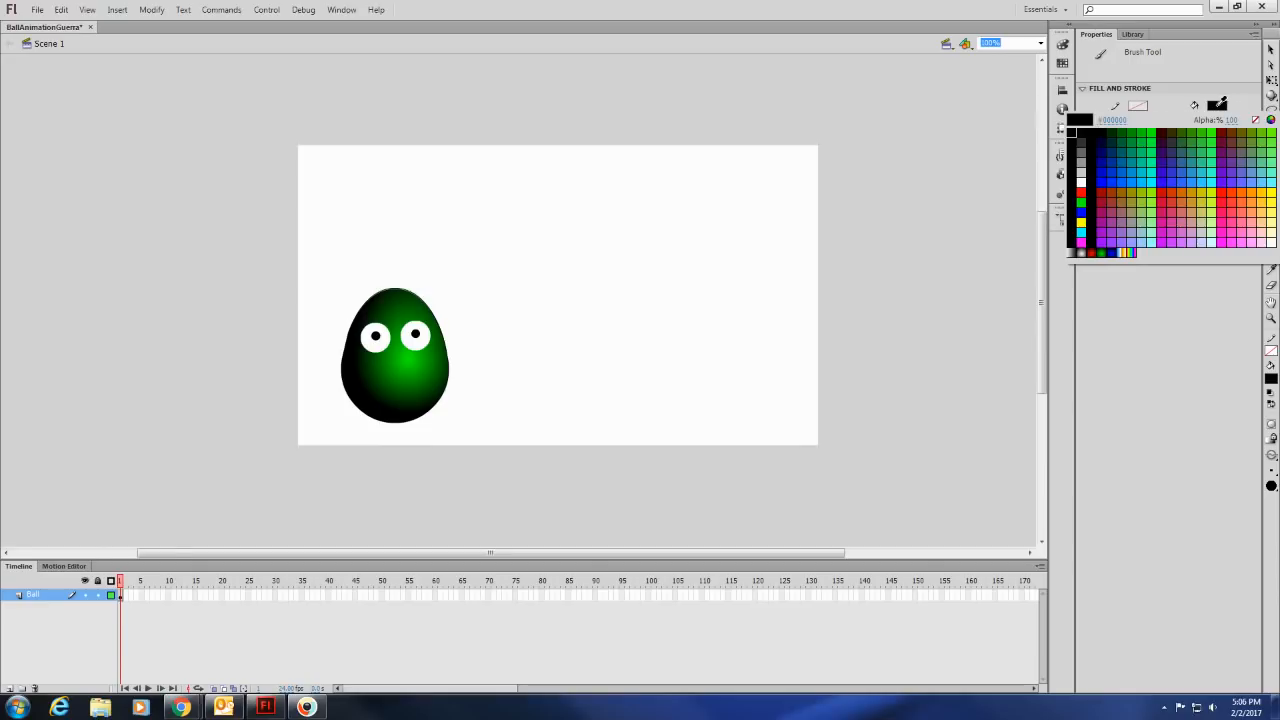
left_click(1083, 180)
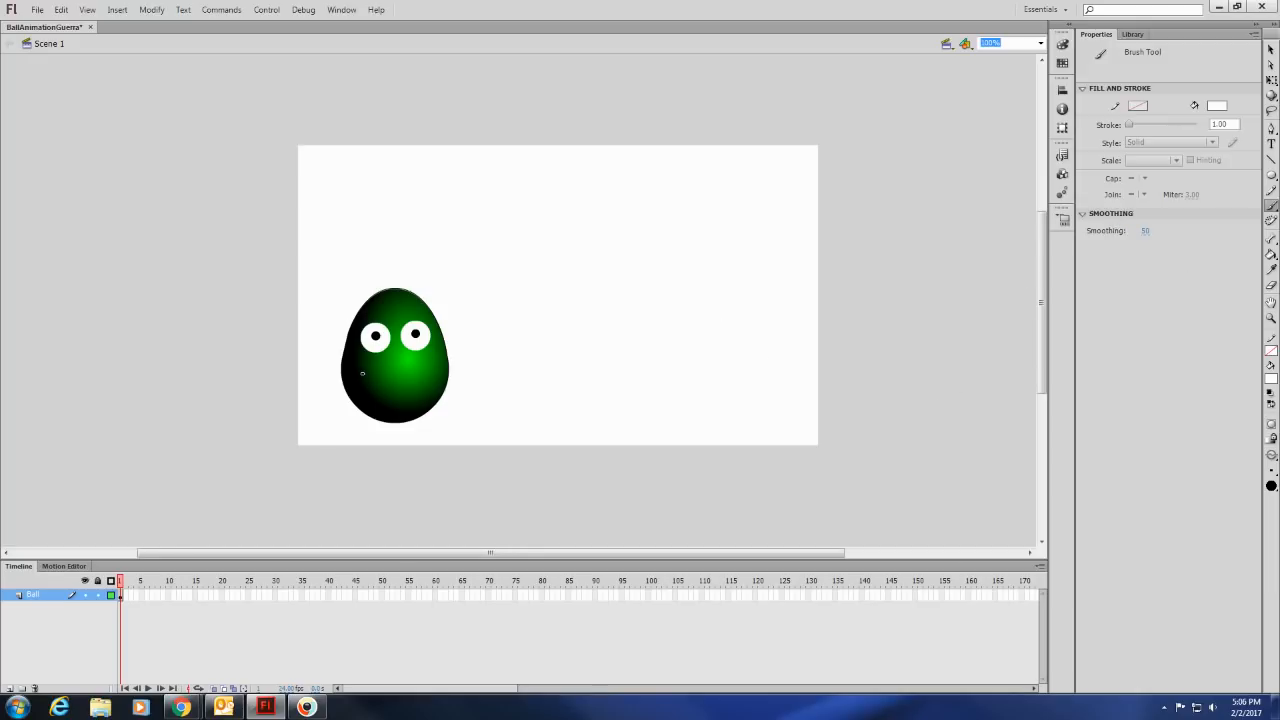
mouse_move(358, 375)
left_mouse_down()
mouse_move(421, 393)
mouse_move(431, 364)
left_mouse_up()
Step: Paint a red tongue hanging below the smile and add a short black line in its middle
left_click(1222, 104)
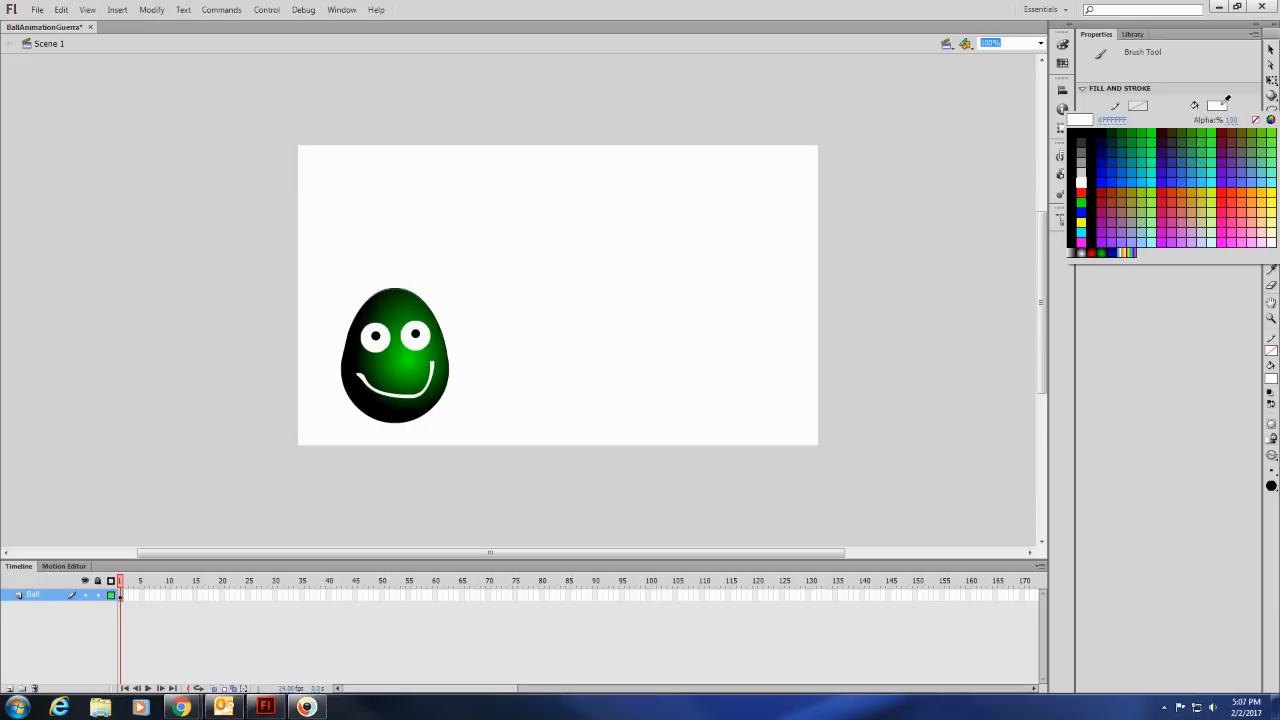
left_click(1236, 200)
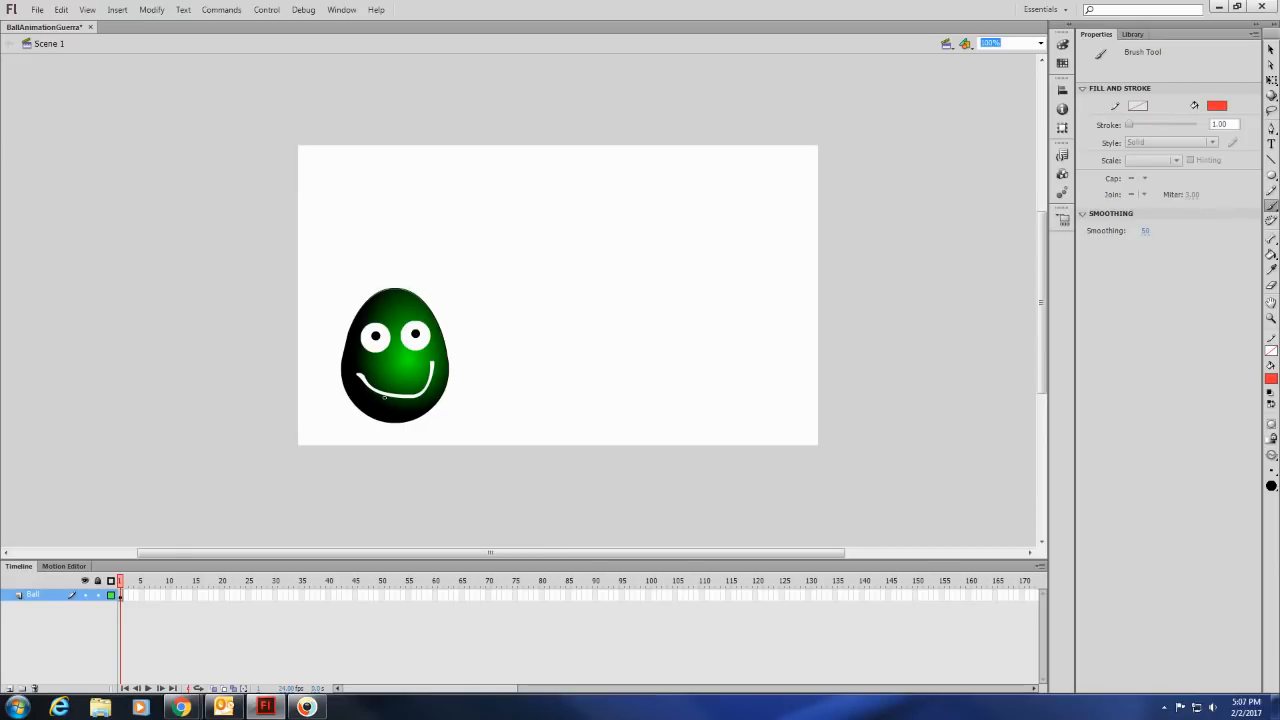
mouse_move(388, 399)
left_mouse_down()
mouse_move(398, 414)
mouse_move(408, 398)
left_mouse_up()
left_click_drag(406, 405, 398, 402)
left_click(1219, 106)
left_click(1081, 133)
Step: Convert the entire egg character drawing to a Movie Clip symbol named Character
key("v")
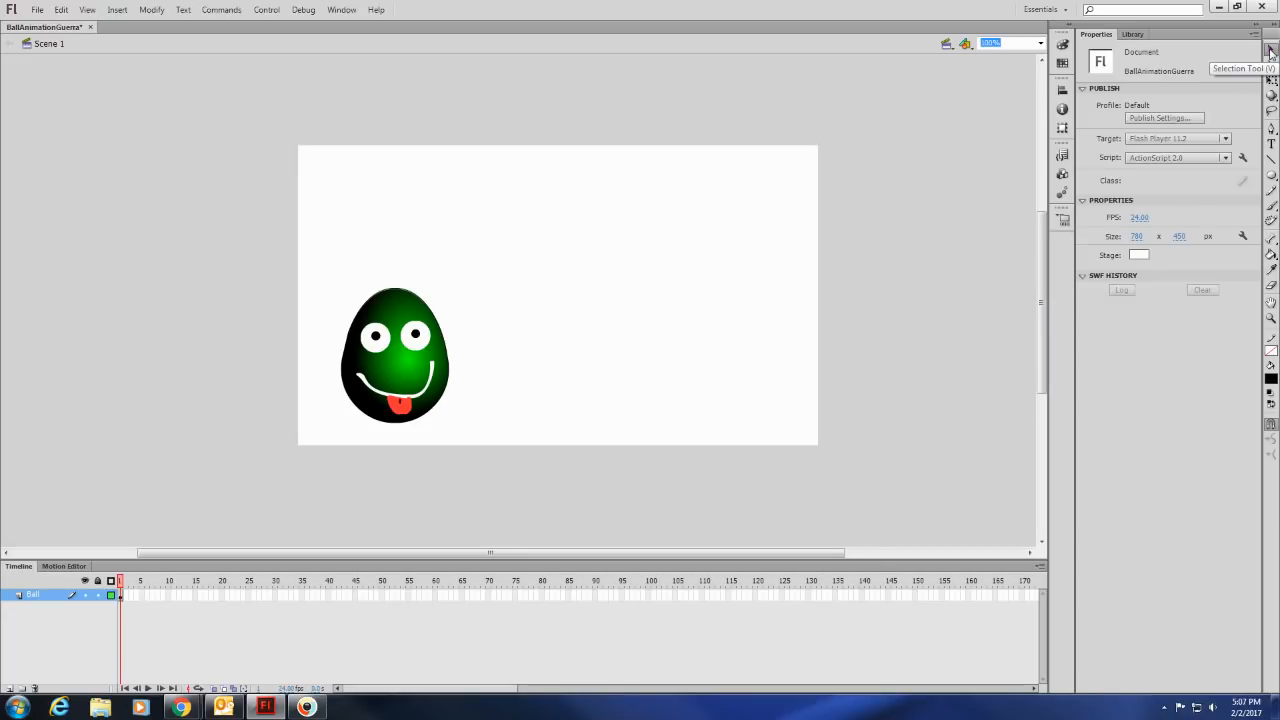
left_click_drag(265, 209, 567, 503)
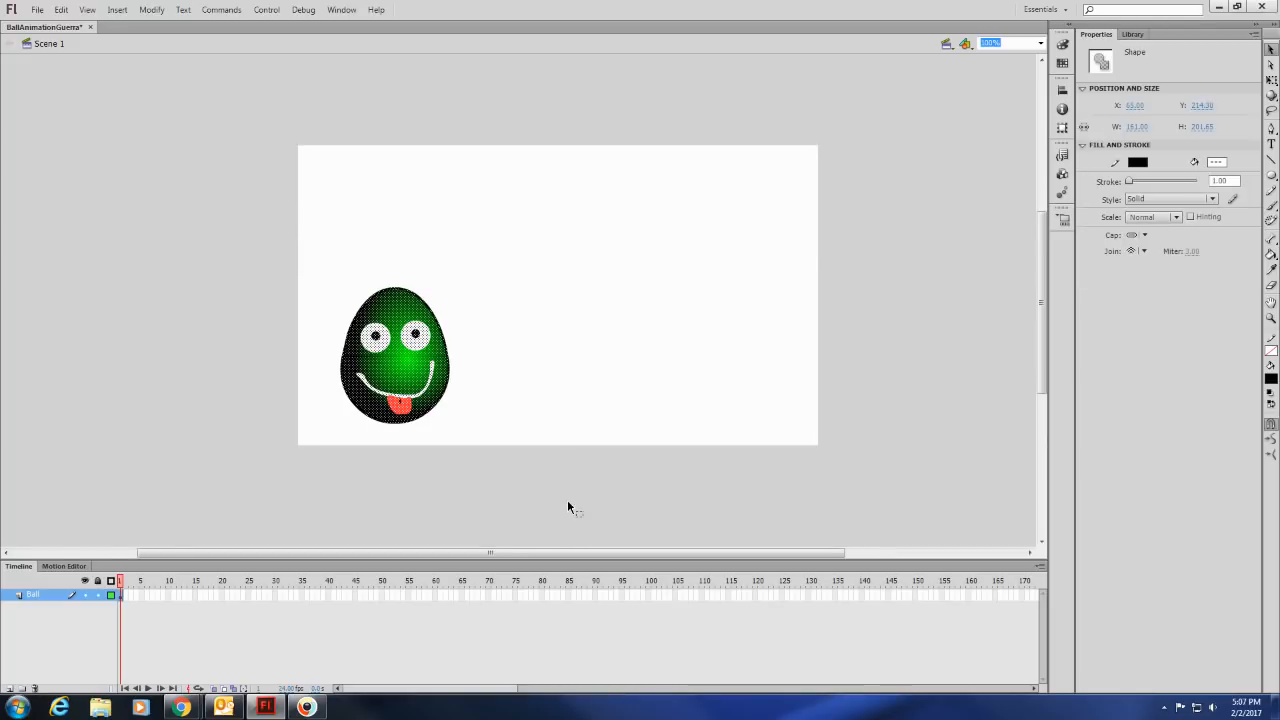
right_click(408, 372)
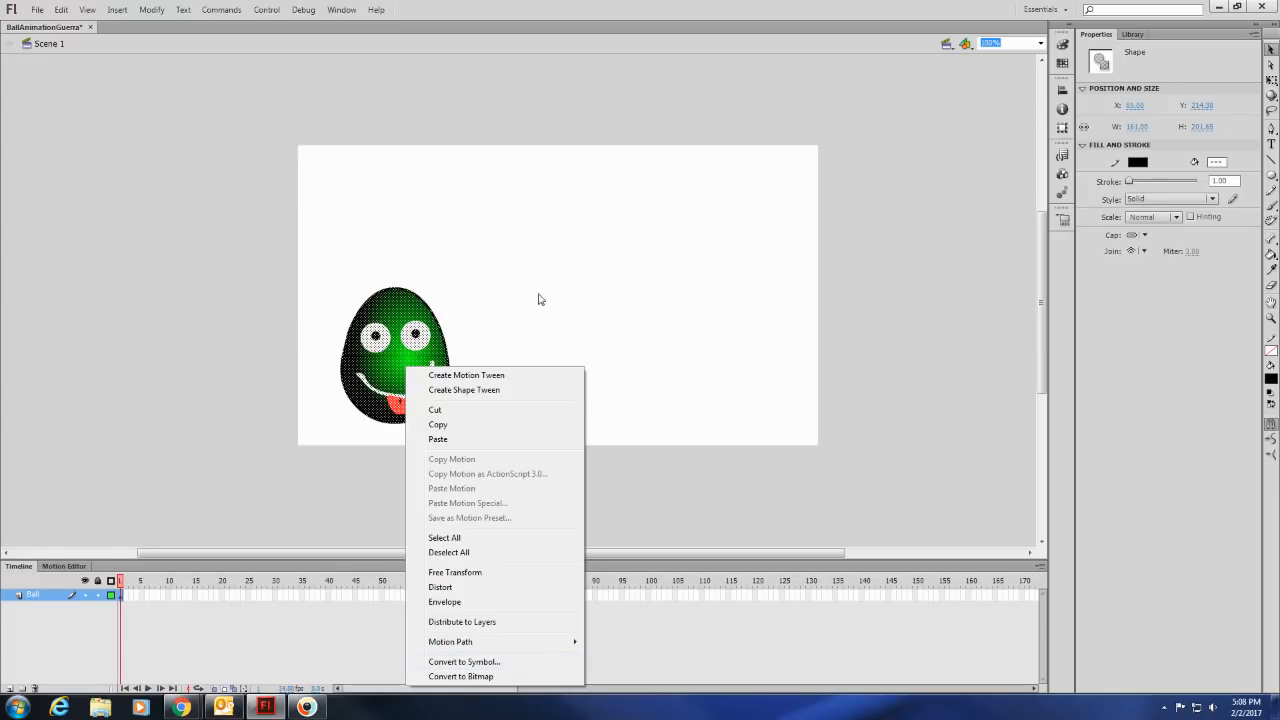
left_click(143, 13)
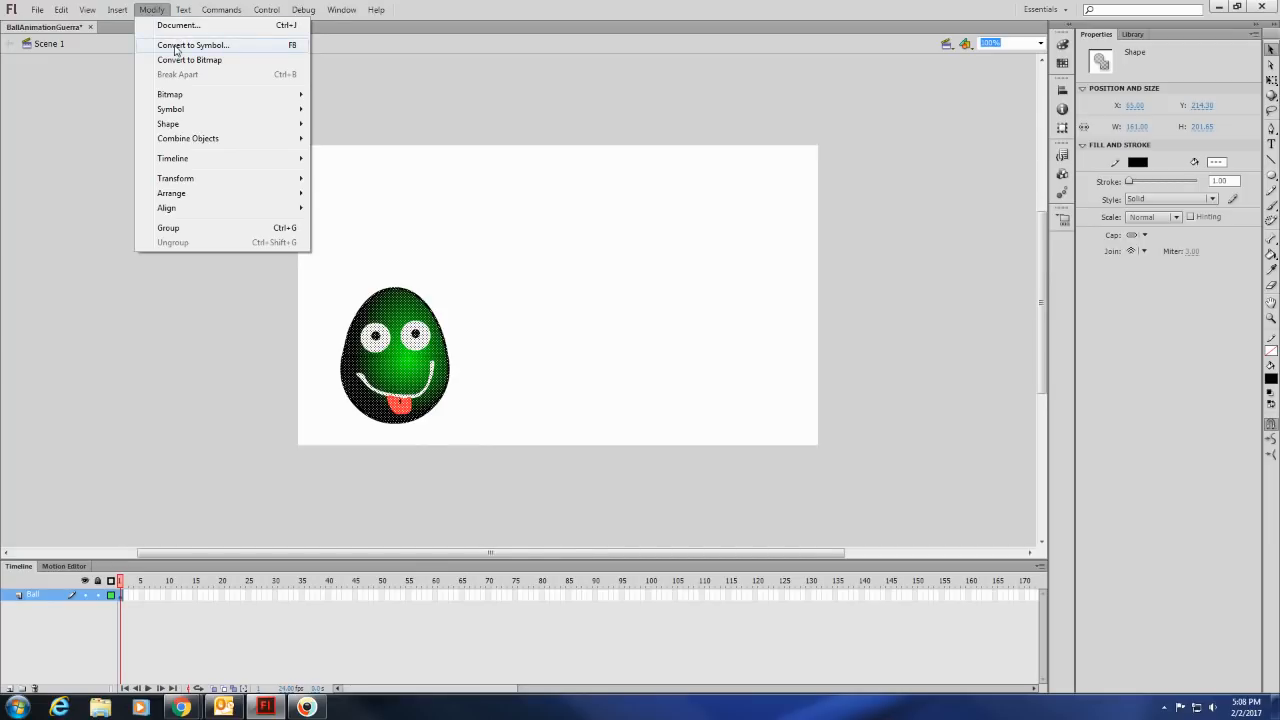
left_click(176, 46)
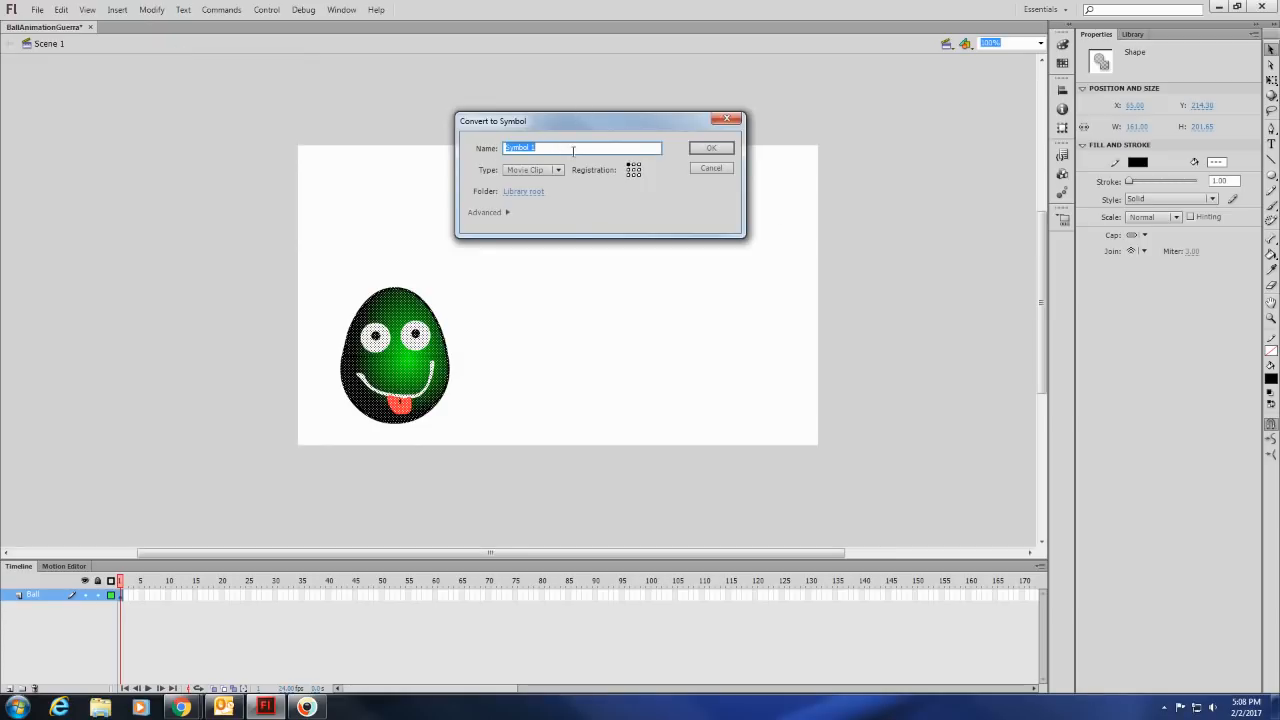
type("Character")
left_click(552, 176)
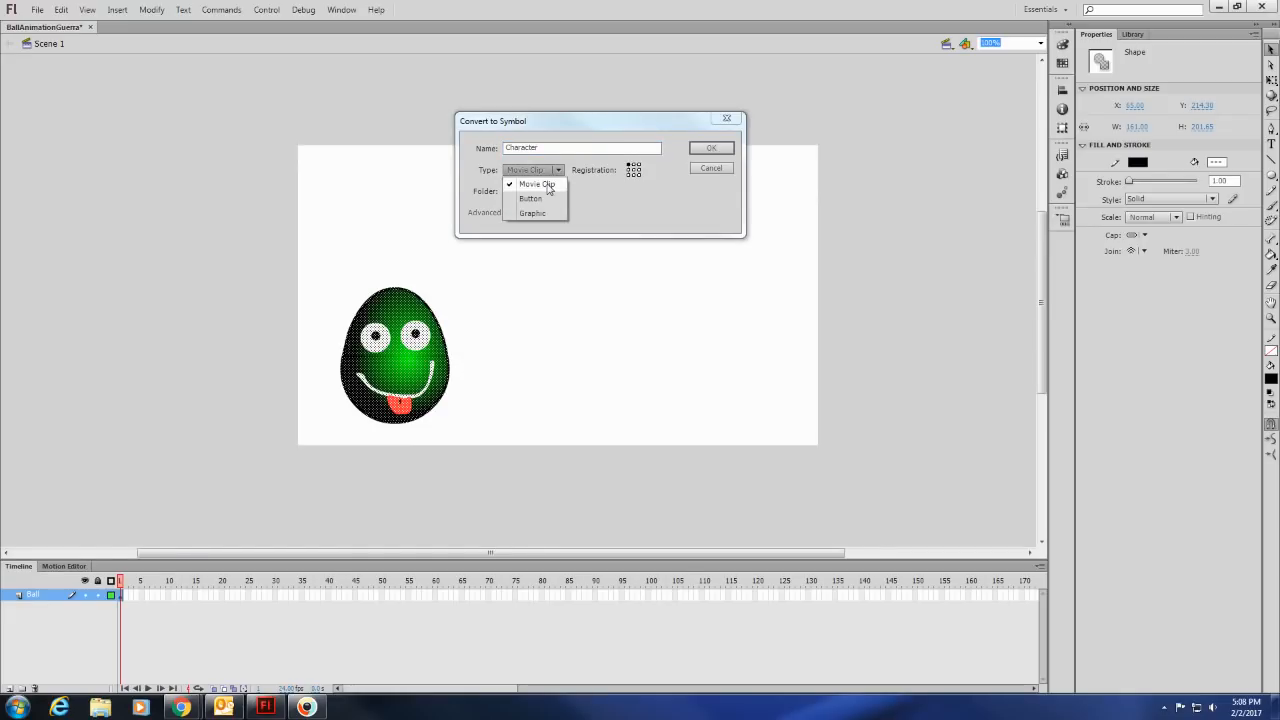
left_click(548, 184)
left_click(507, 212)
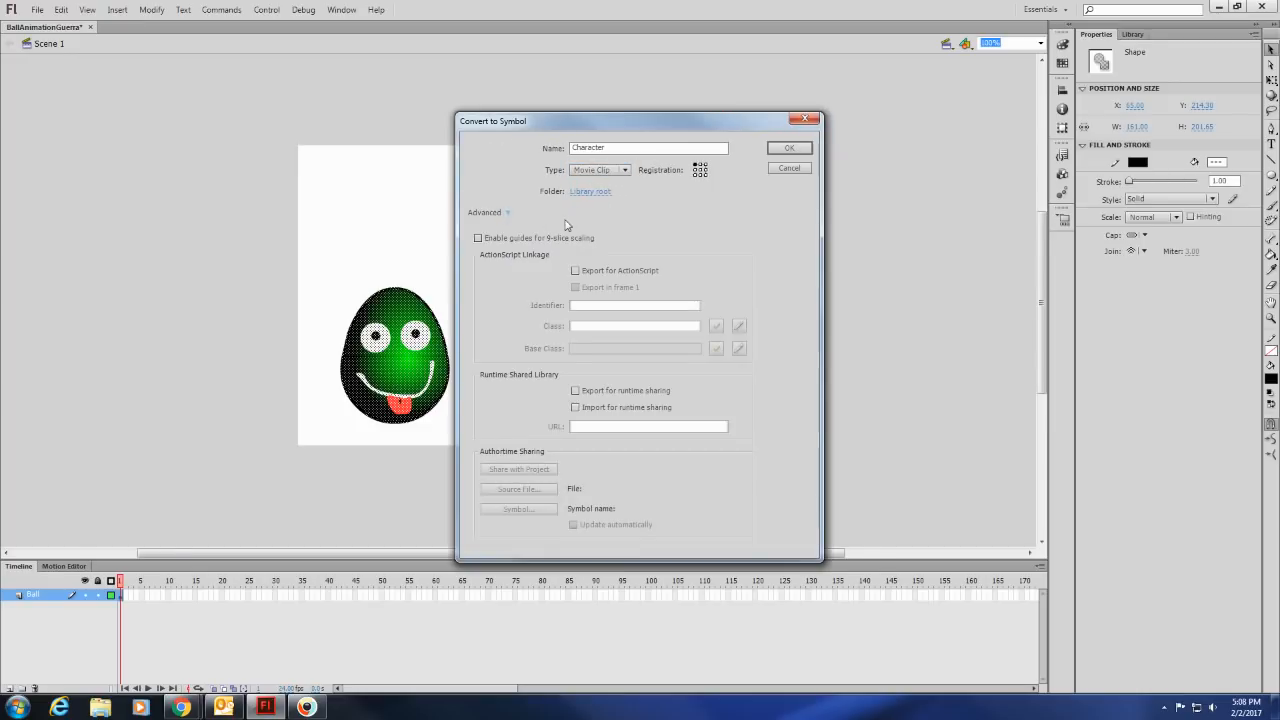
left_click(507, 216)
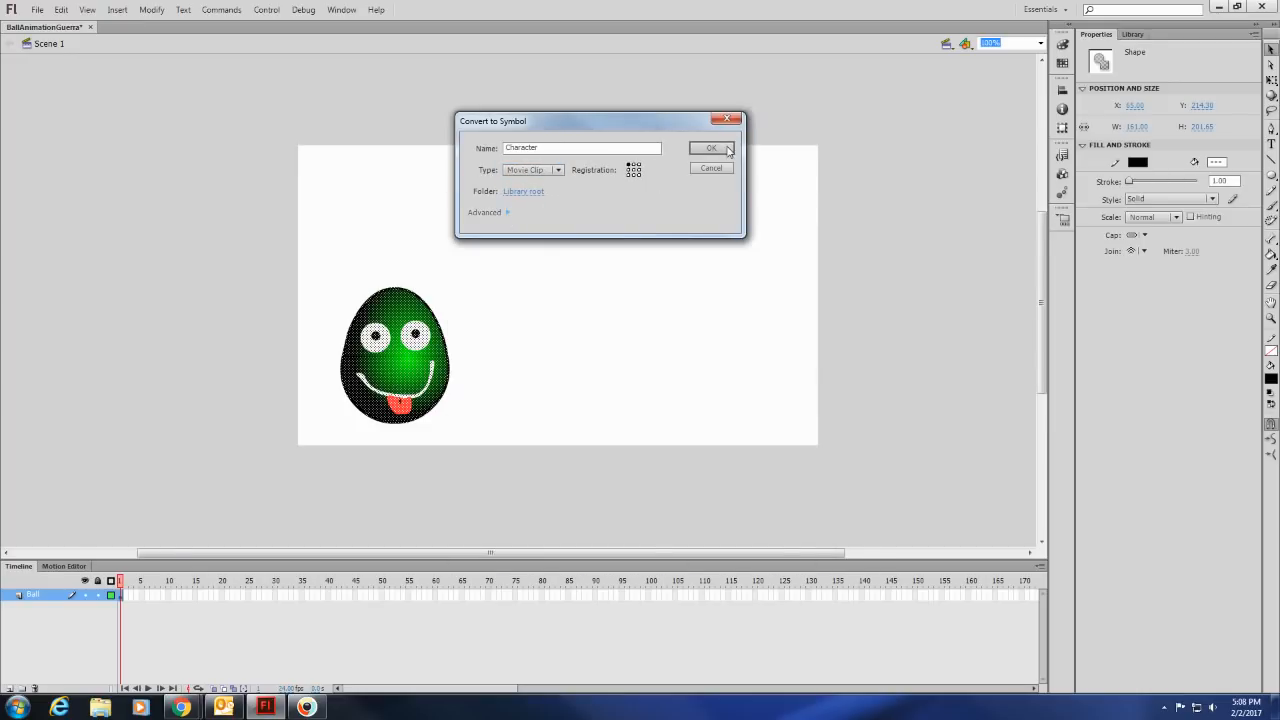
left_click(711, 148)
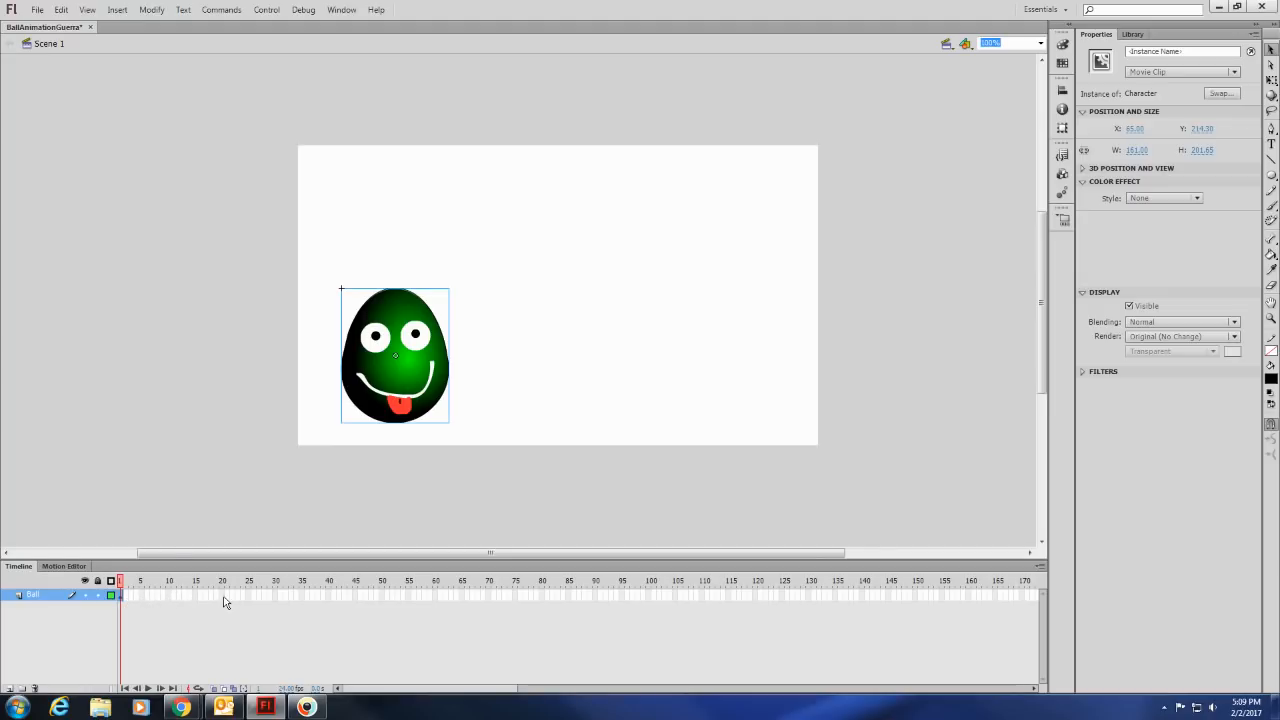
Step: Insert keyframes at frames 5, 10 and 15 of the Ball layer
left_click(142, 596)
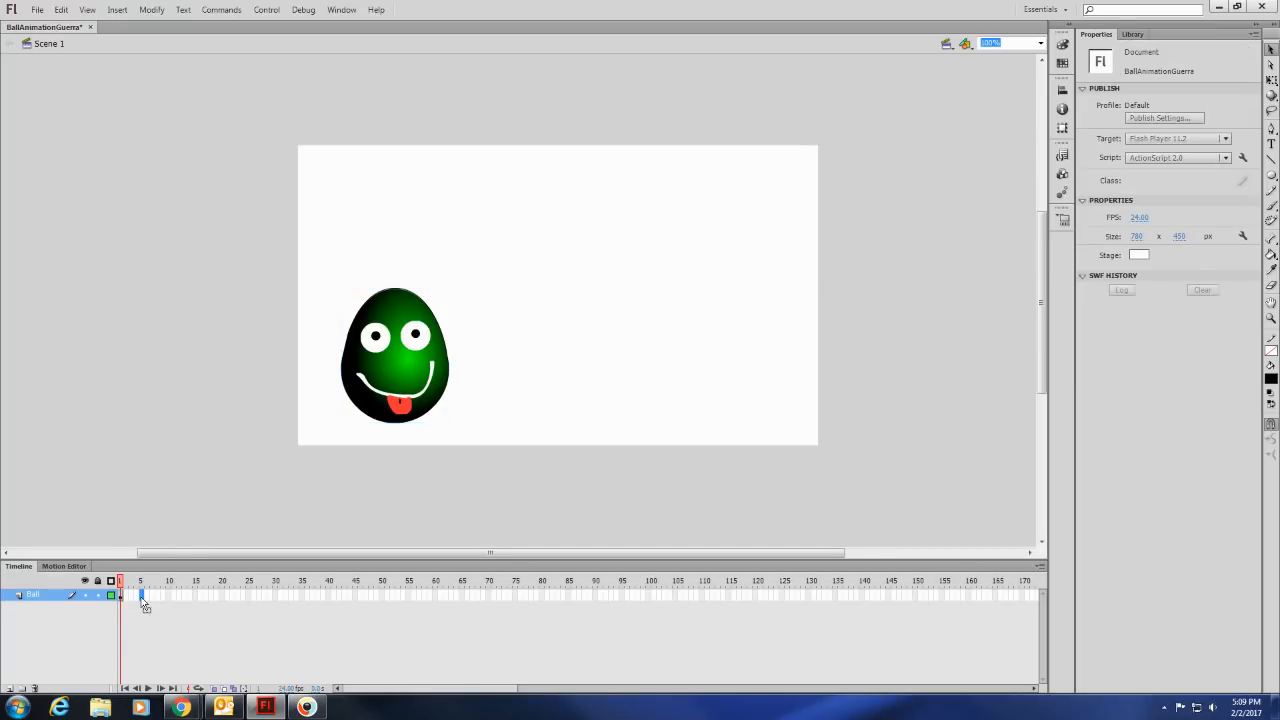
right_click(141, 597)
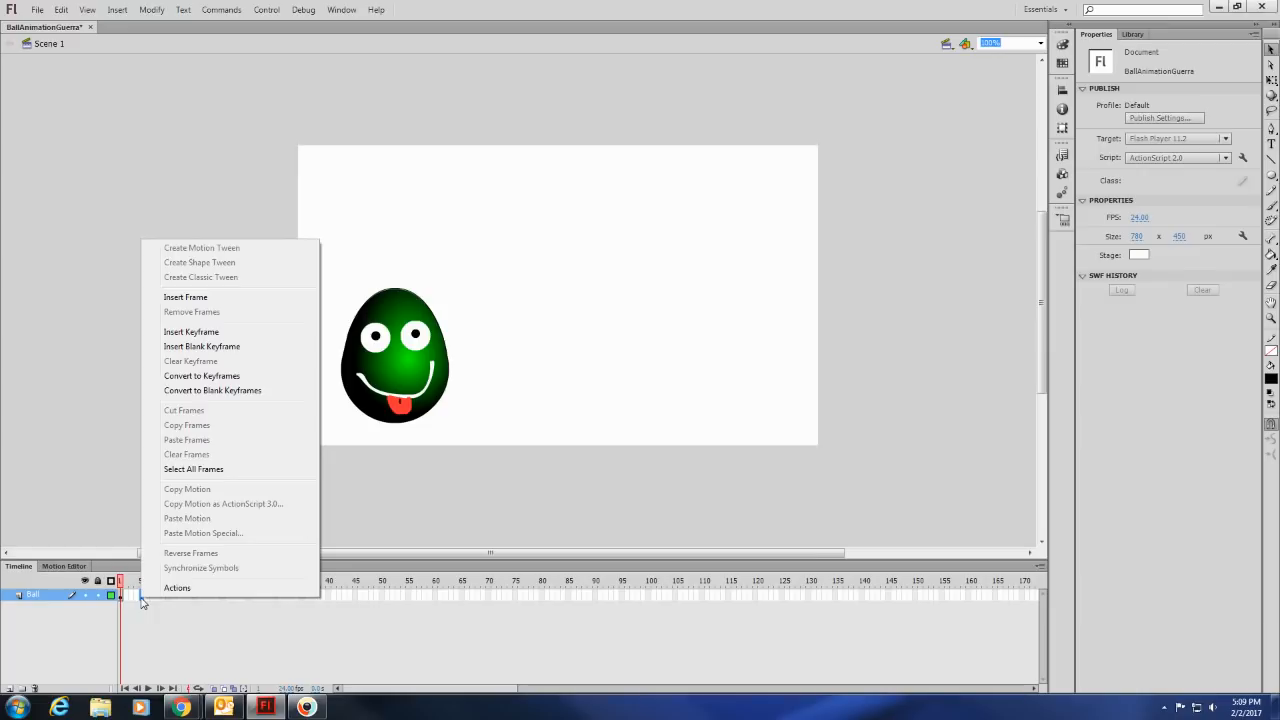
left_click(191, 332)
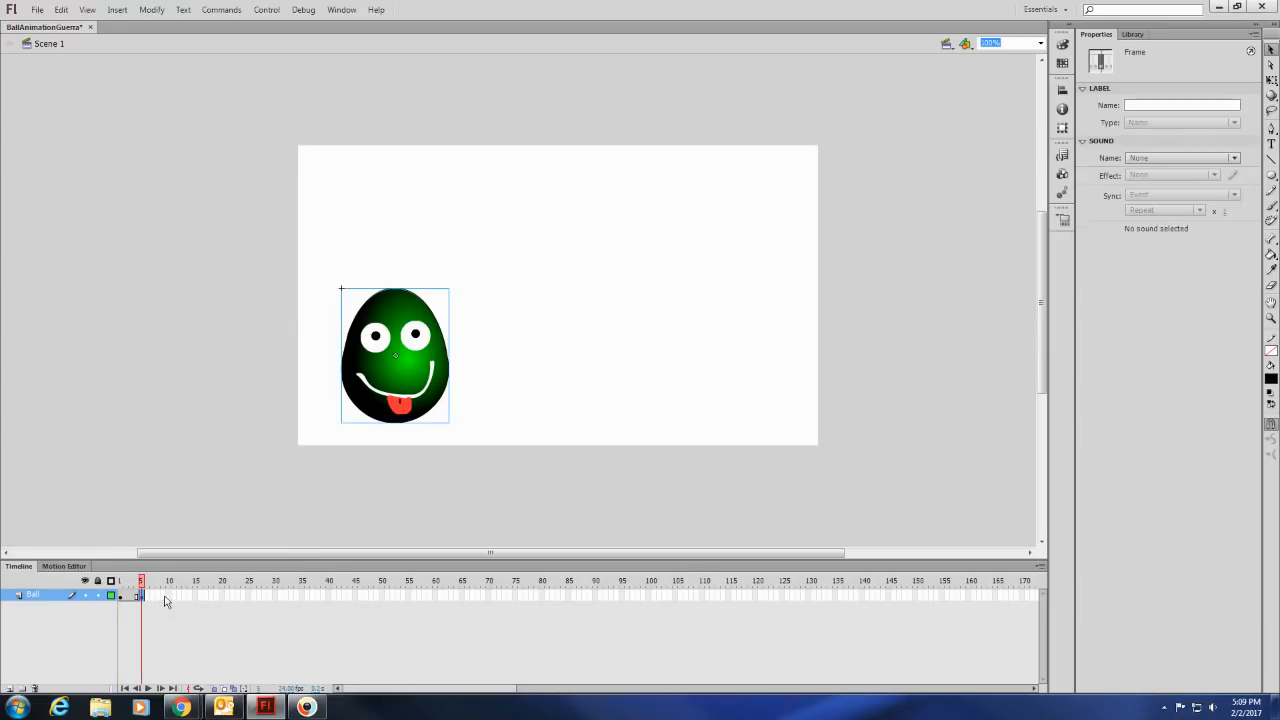
left_click(168, 598)
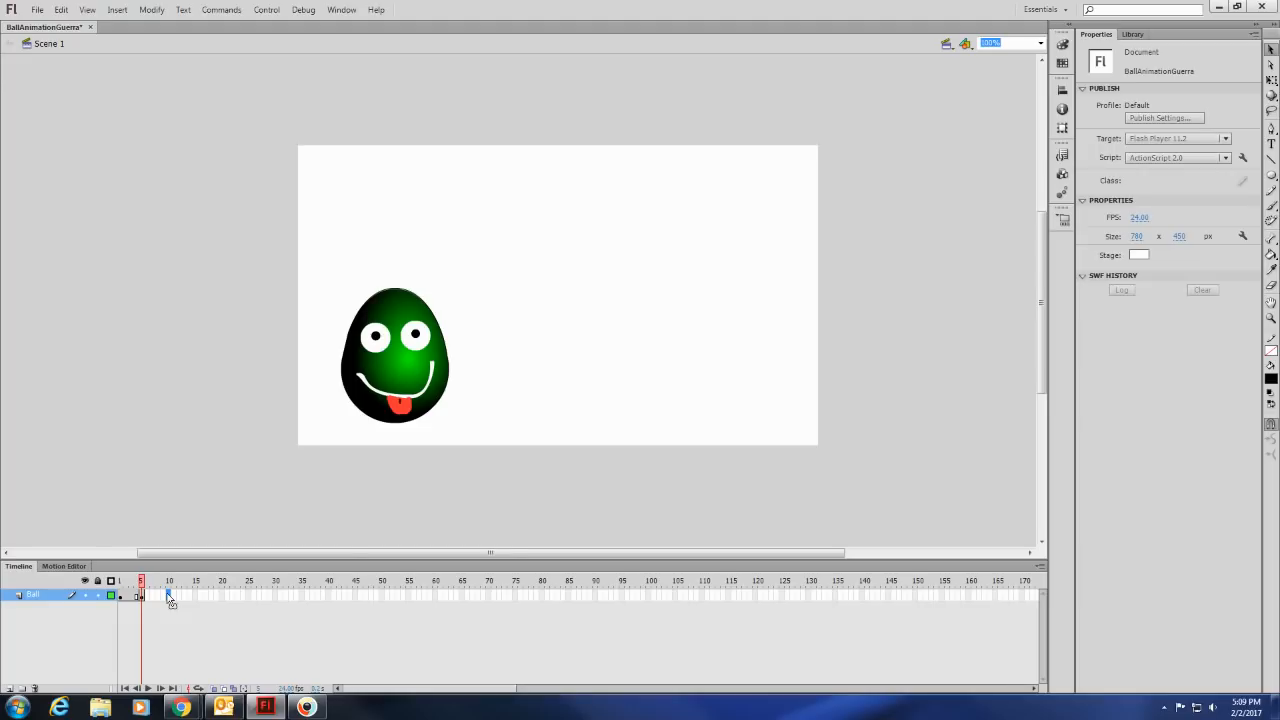
right_click(170, 598)
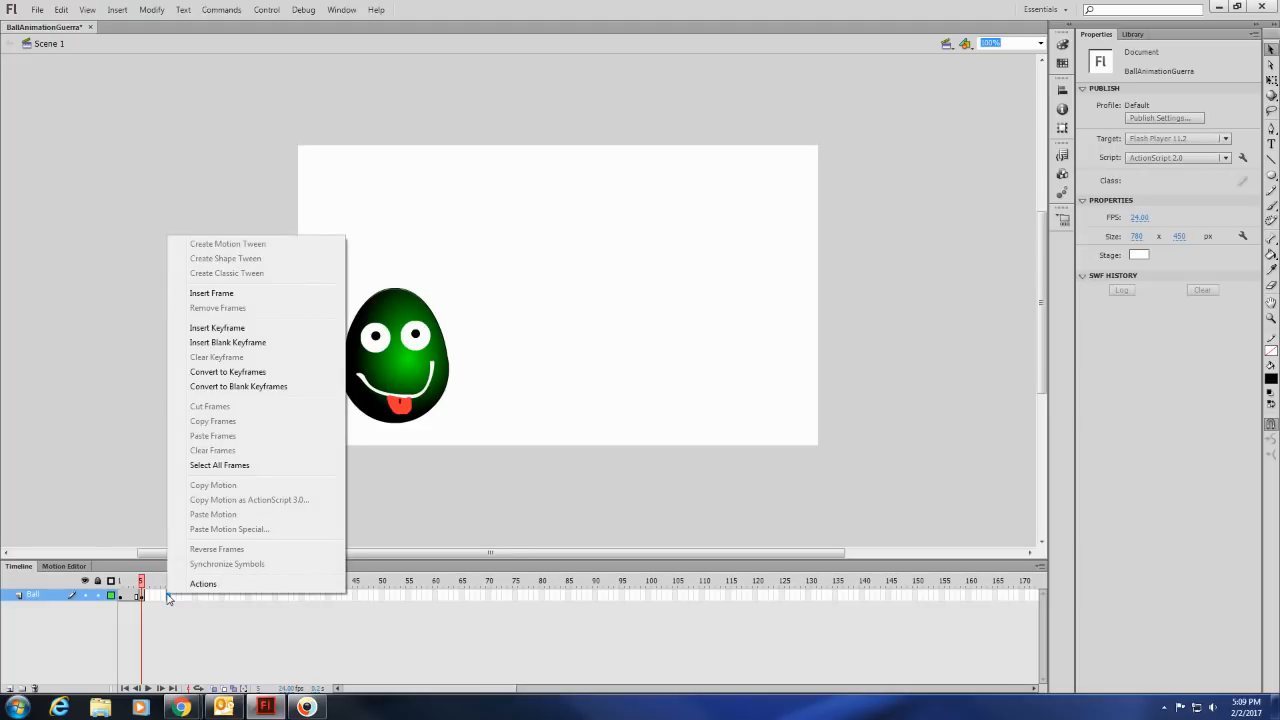
left_click(216, 330)
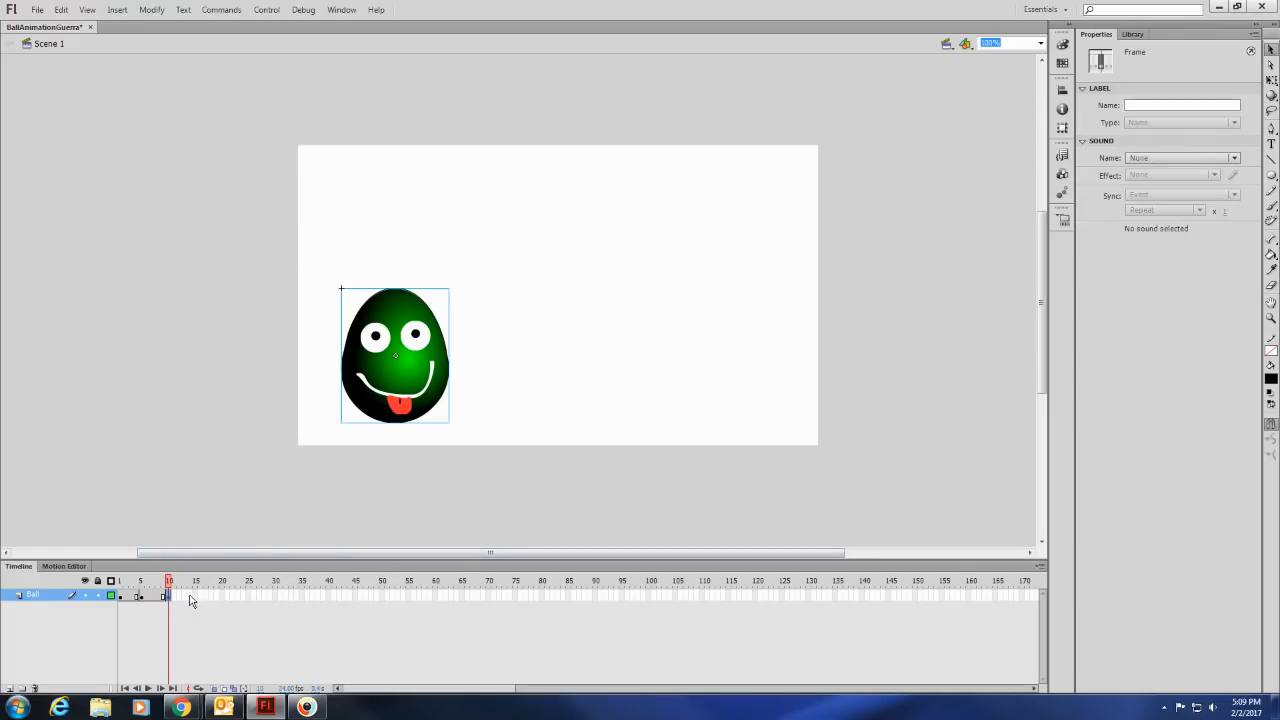
left_click(195, 597)
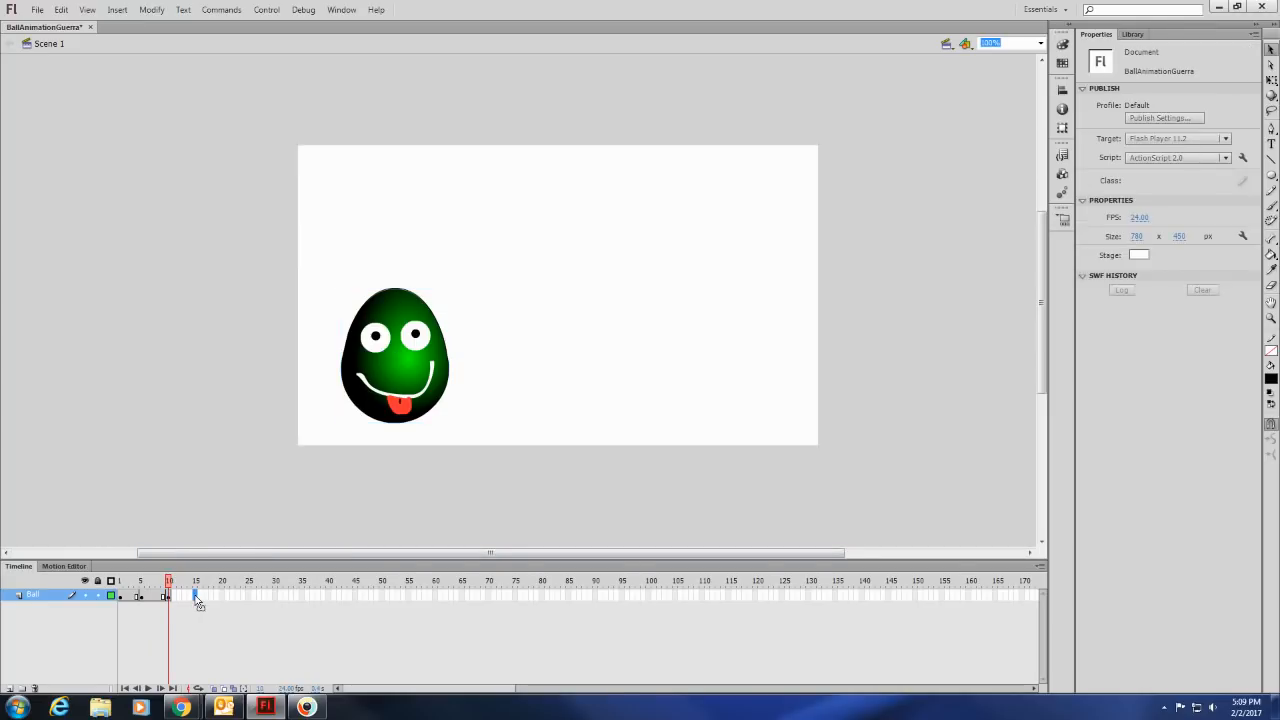
right_click(196, 597)
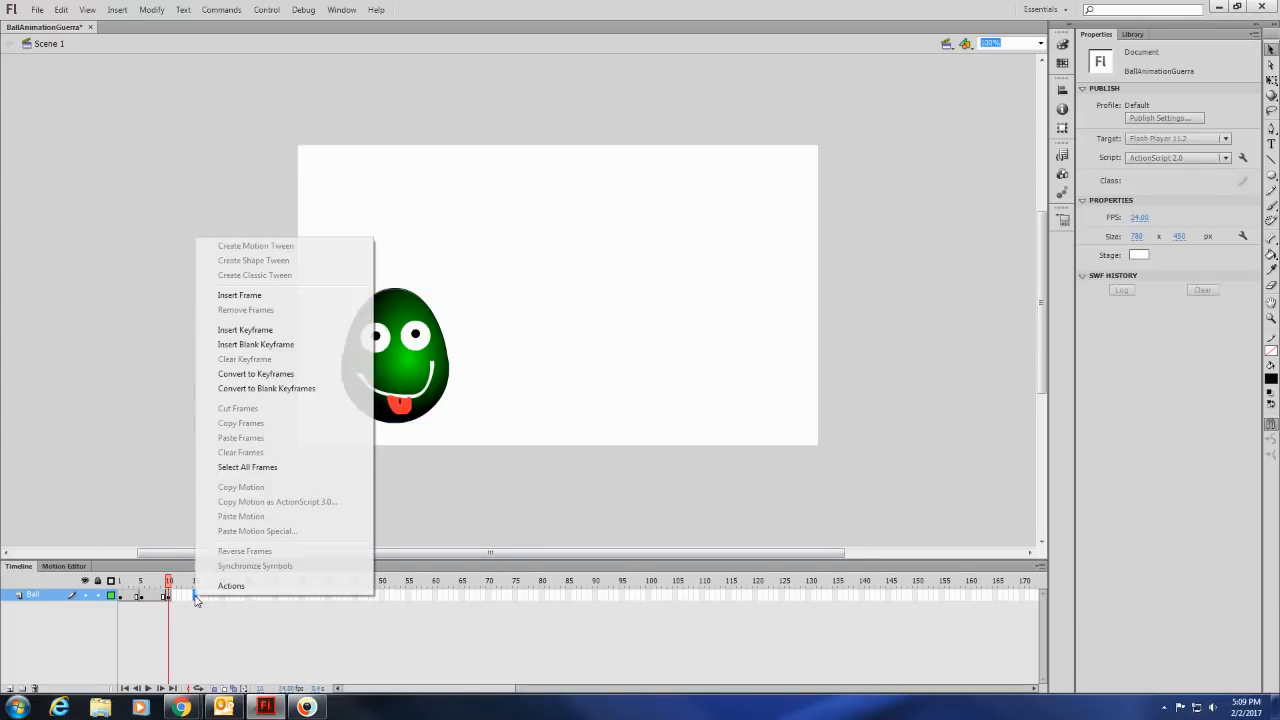
left_click(267, 333)
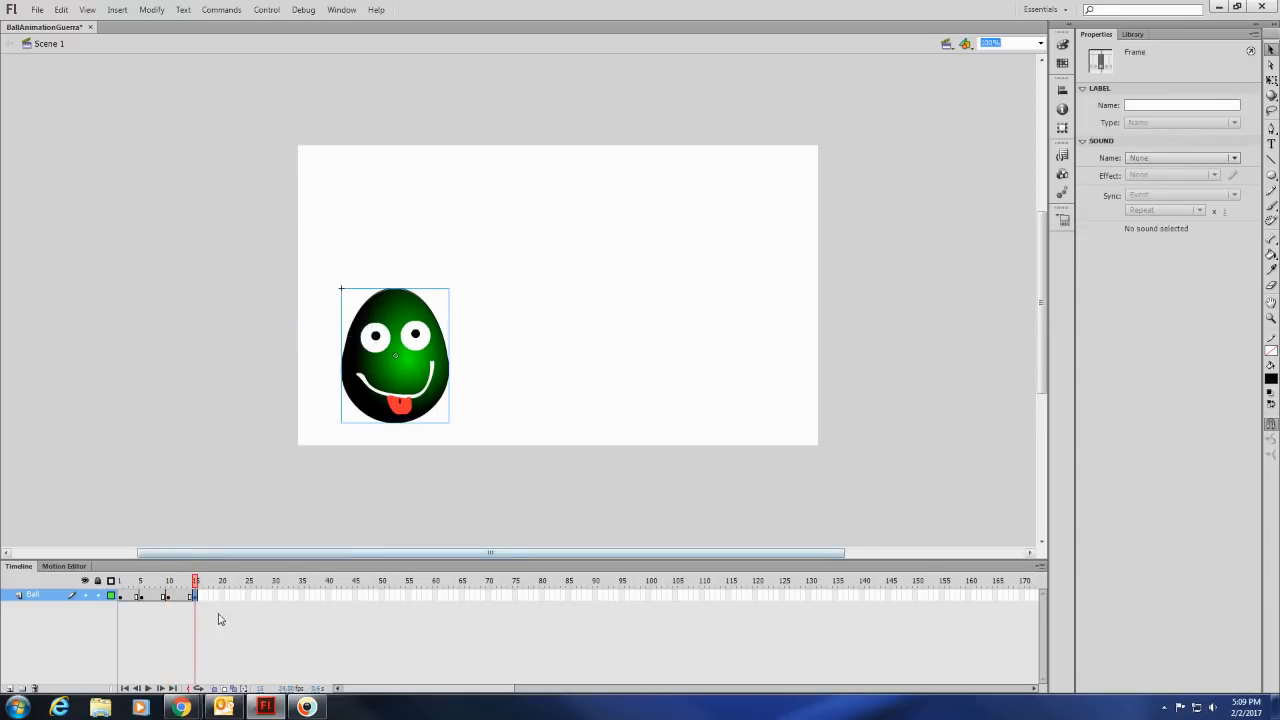
Step: Save the document with auto-recovery enabled, and insert a keyframe at frame 20 of the Ball layer
left_click(722, 401)
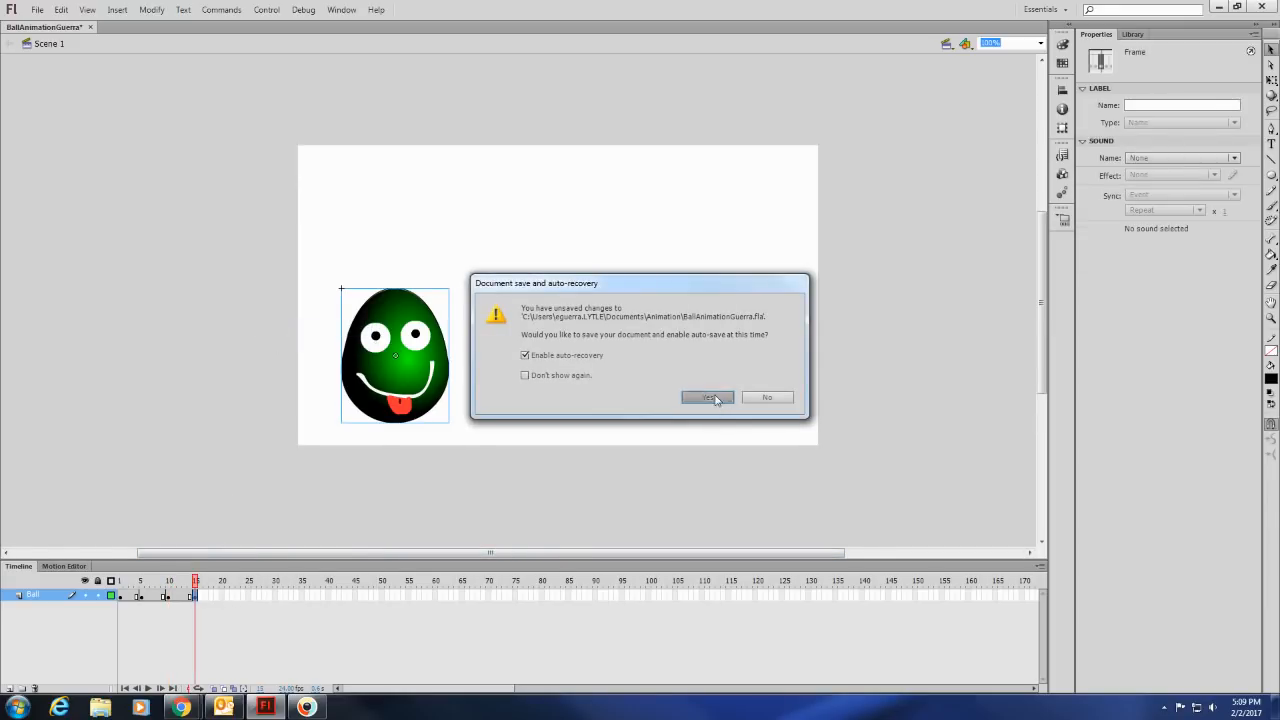
left_click(223, 598)
right_click(223, 598)
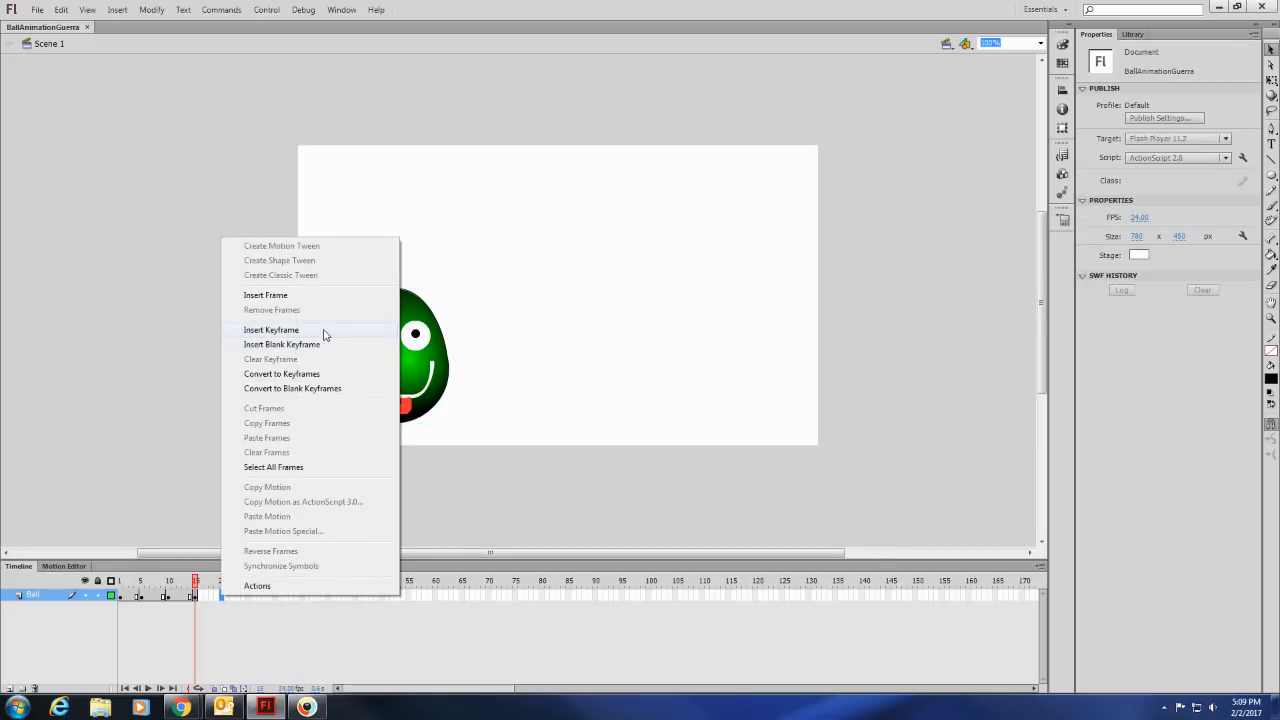
left_click(271, 330)
mouse_move(222, 597)
left_mouse_down()
mouse_move(120, 597)
mouse_move(228, 598)
left_mouse_up()
left_click(228, 598)
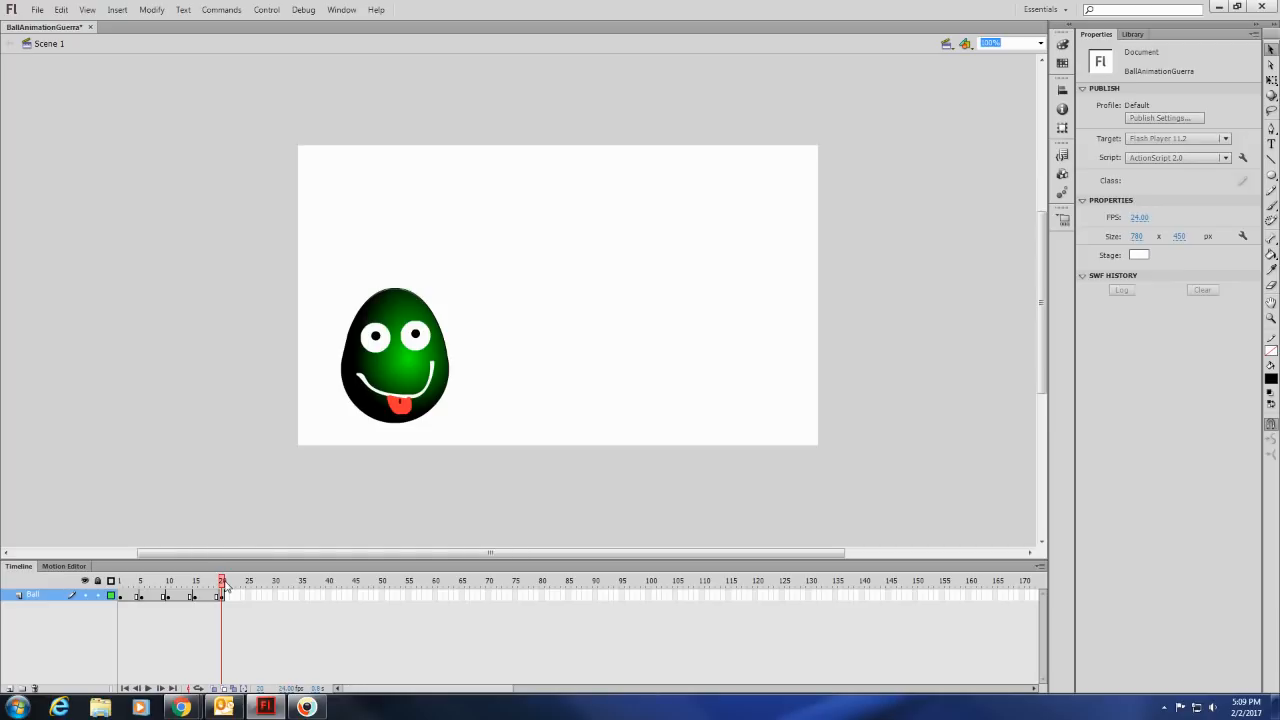
left_click_drag(224, 584, 124, 590)
left_click(142, 582)
left_click(142, 596)
left_click_drag(398, 383, 564, 243)
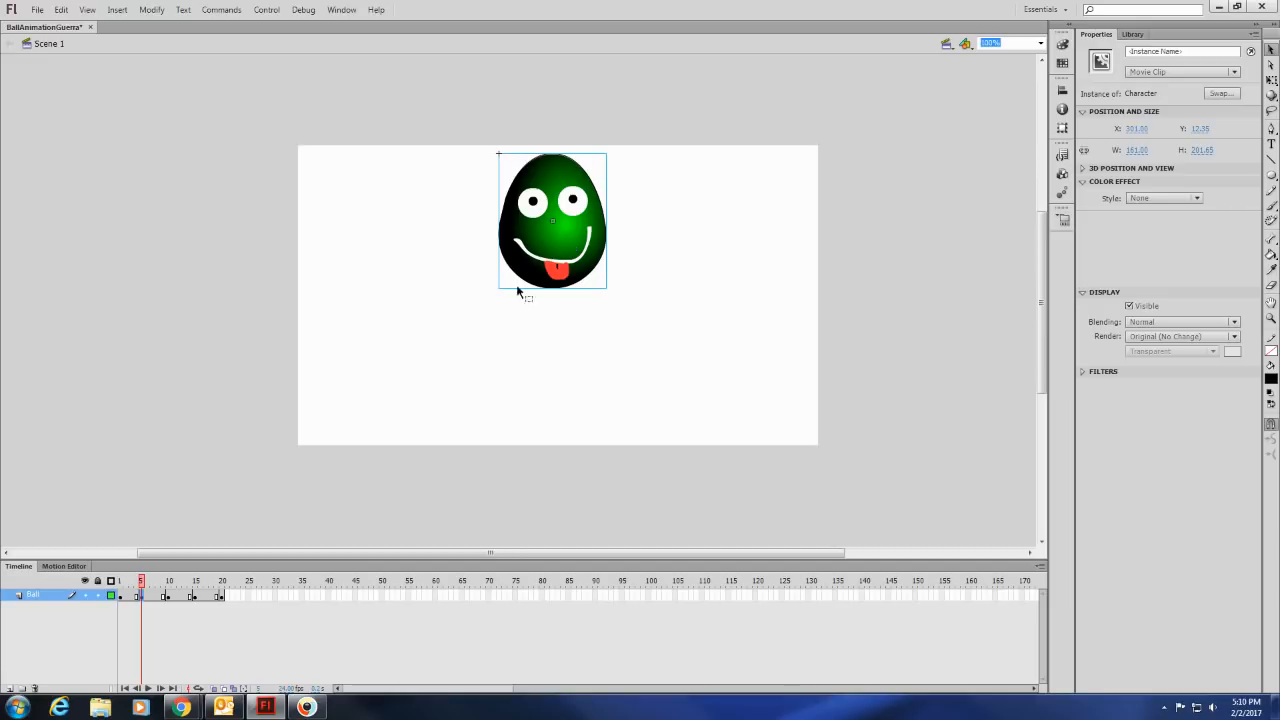
left_click_drag(572, 236, 572, 231)
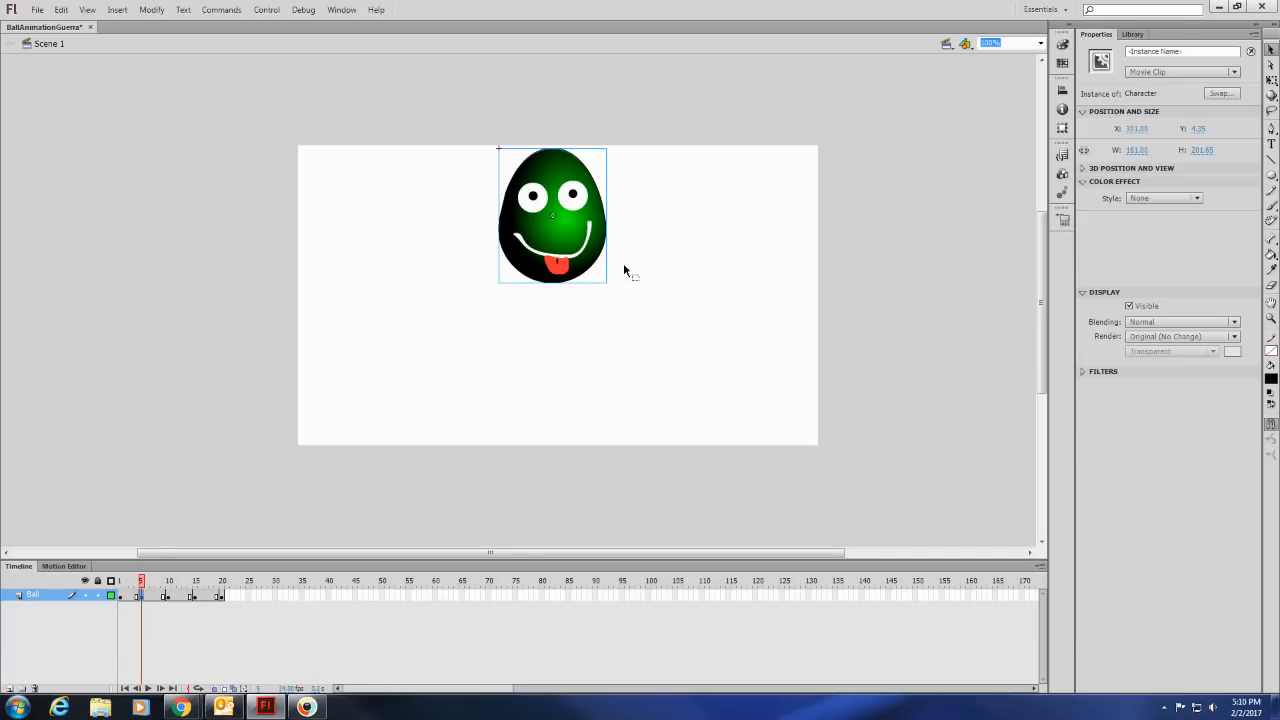
left_click(306, 707)
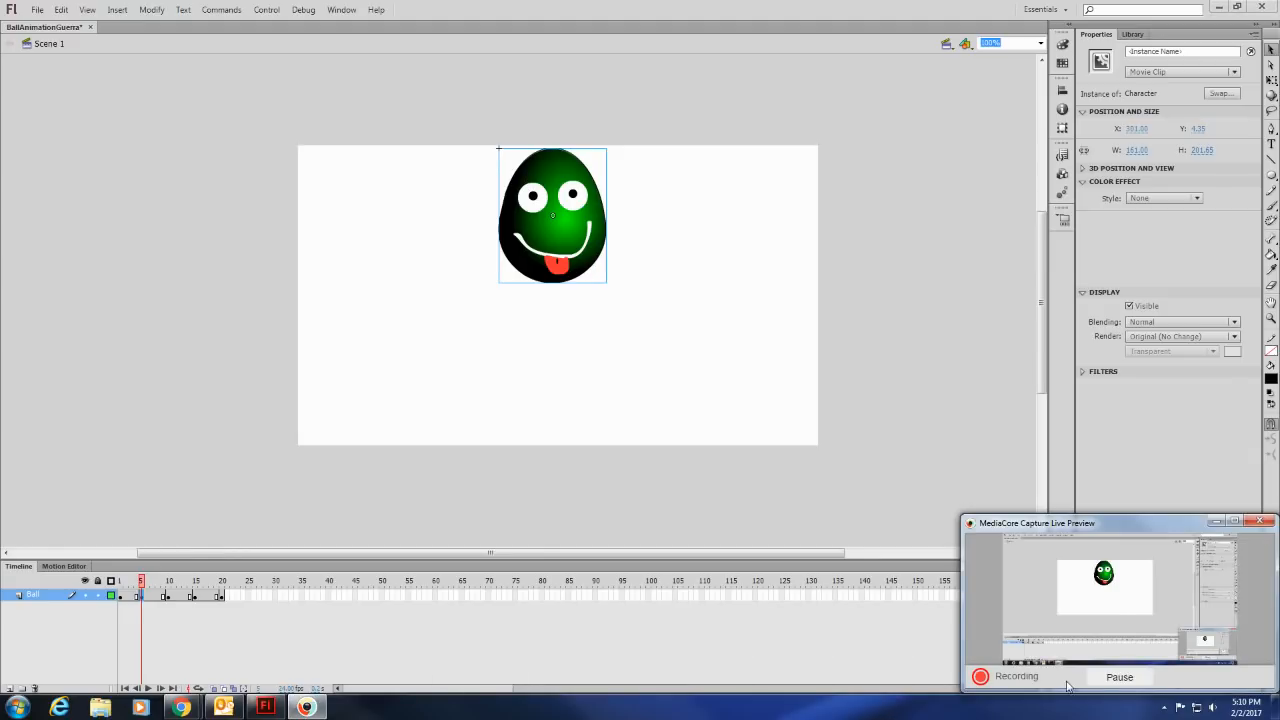
left_click(1216, 521)
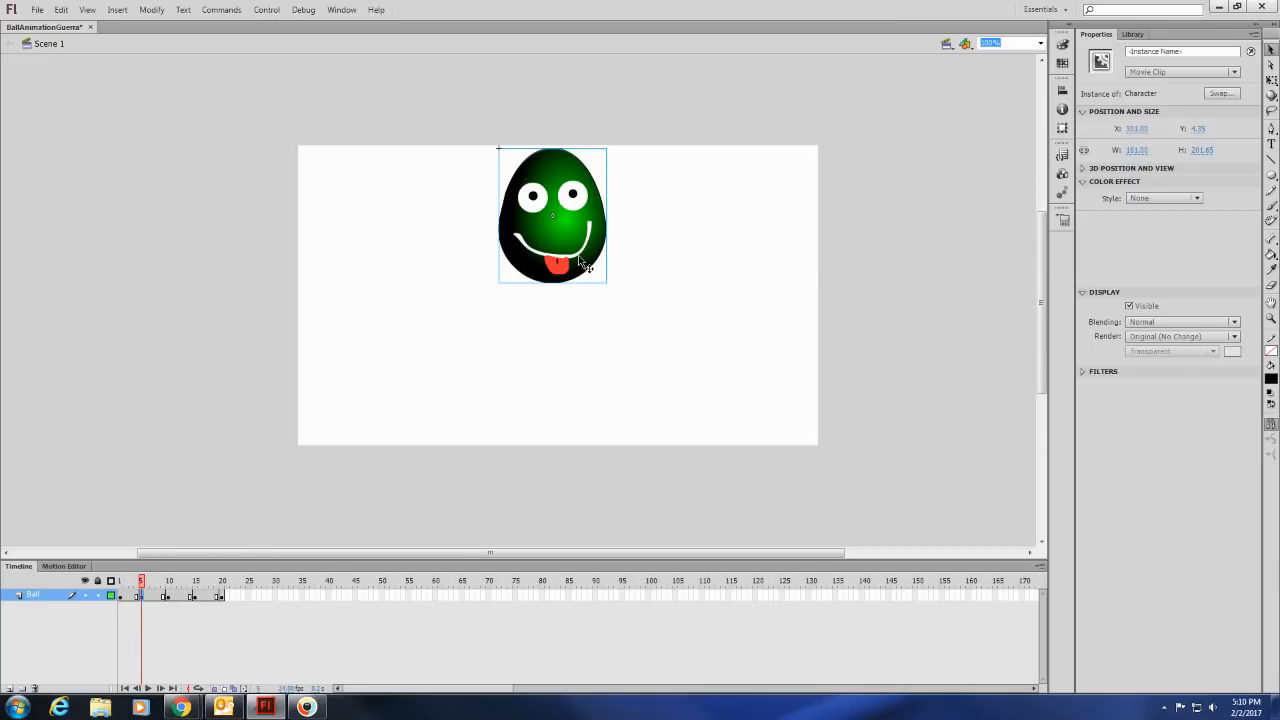
key("Delete")
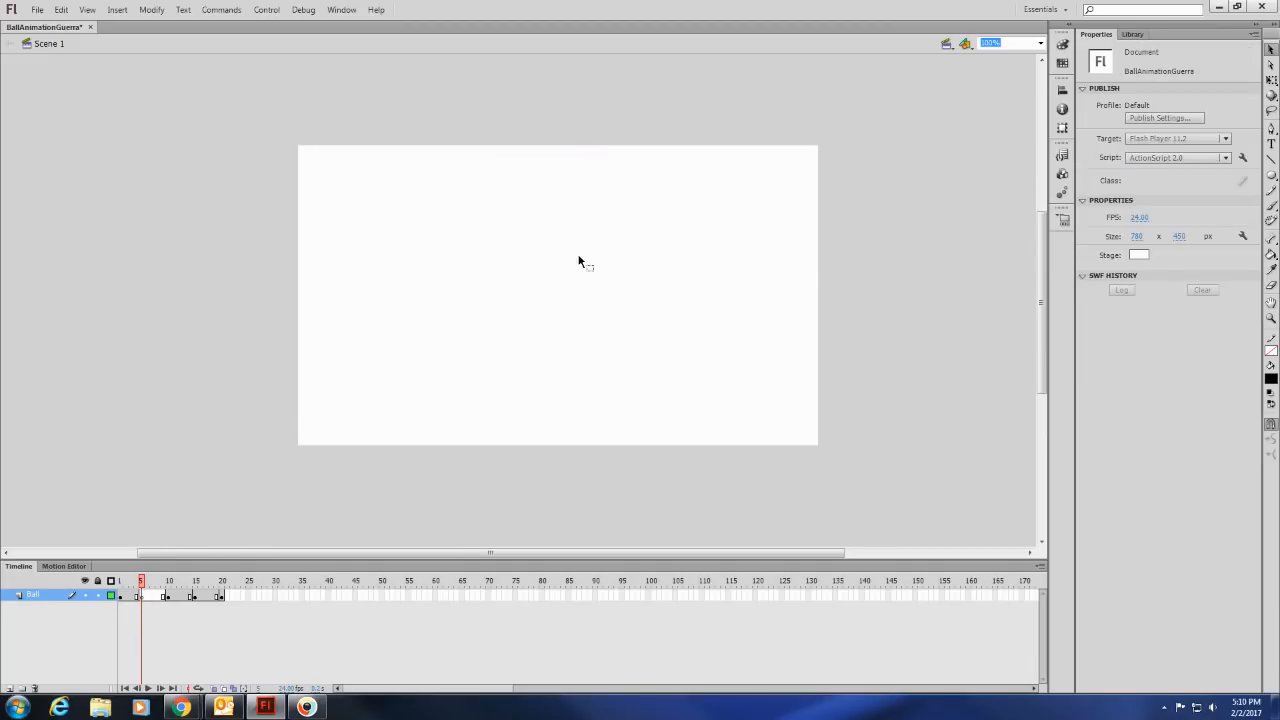
key("ctrl+z")
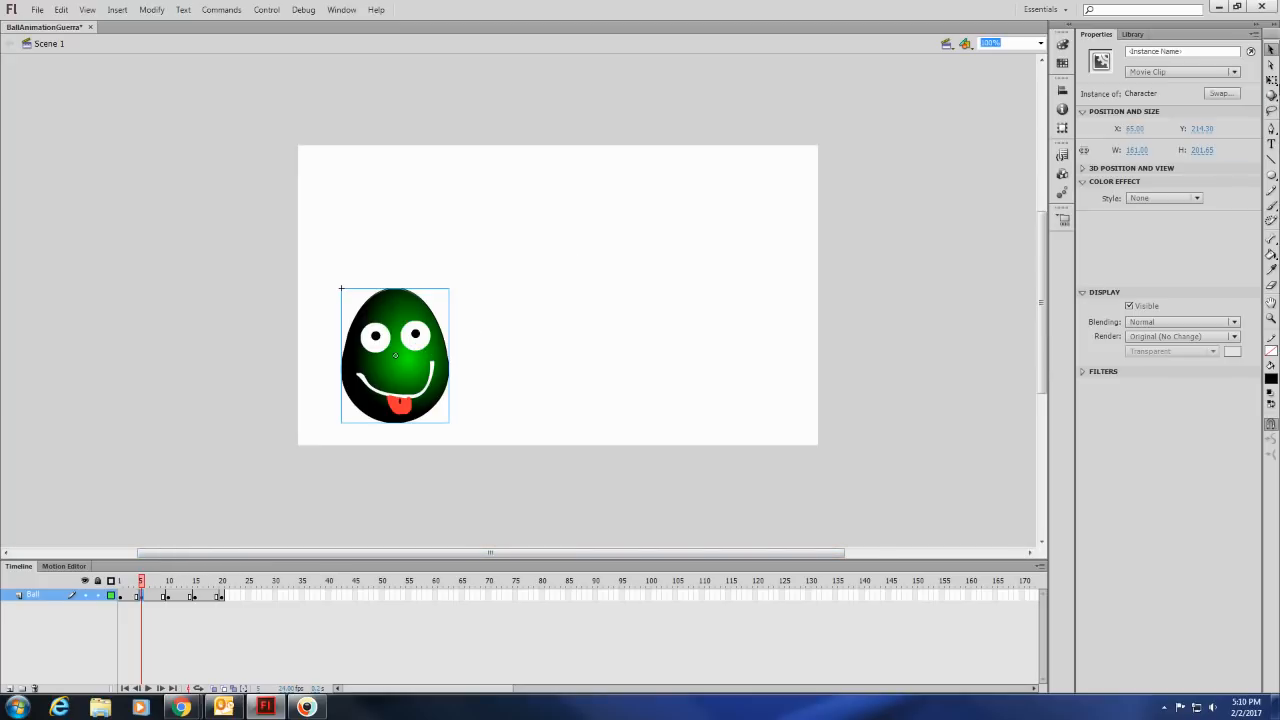
Step: At frame 5, squash the character to about 130 px tall with Free Transform and lower it to about Y 292
left_click(1271, 80)
left_click_drag(395, 288, 395, 312)
left_click_drag(413, 367, 410, 402)
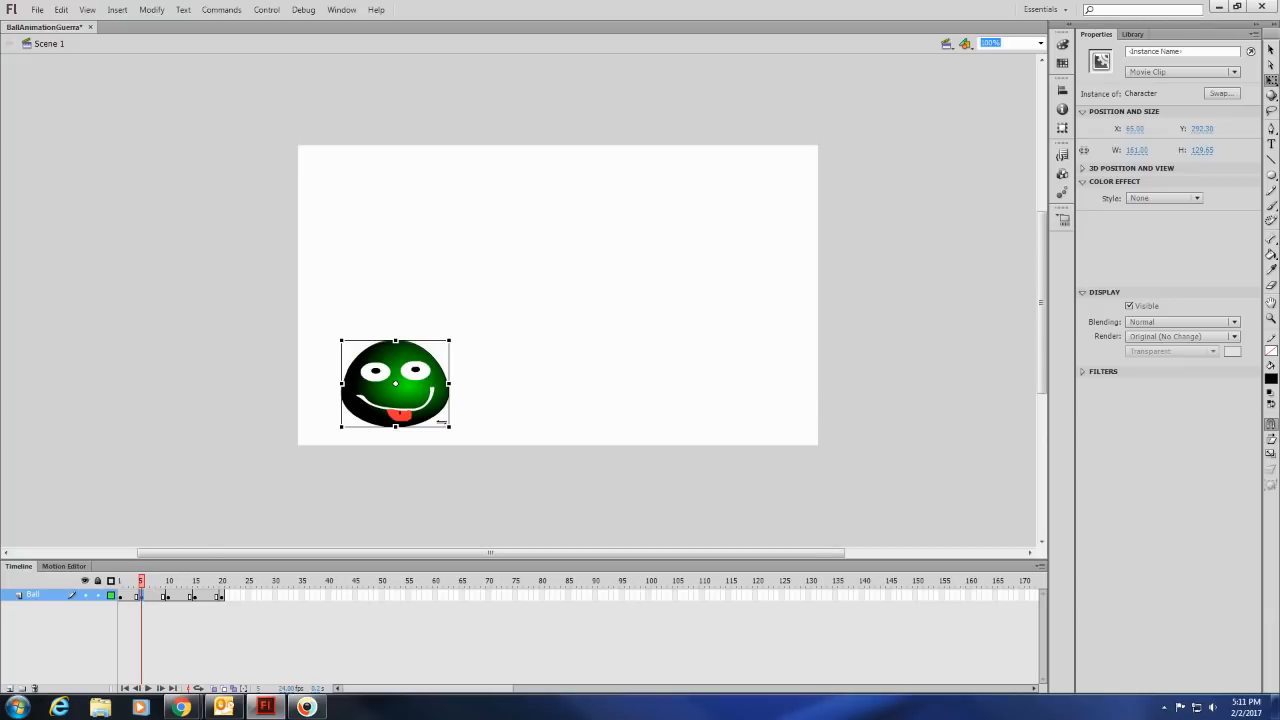
Step: At frame 10, move the character to the top middle of the stage, at about X 316, Y 4
left_click(168, 597)
left_click_drag(405, 370, 580, 237)
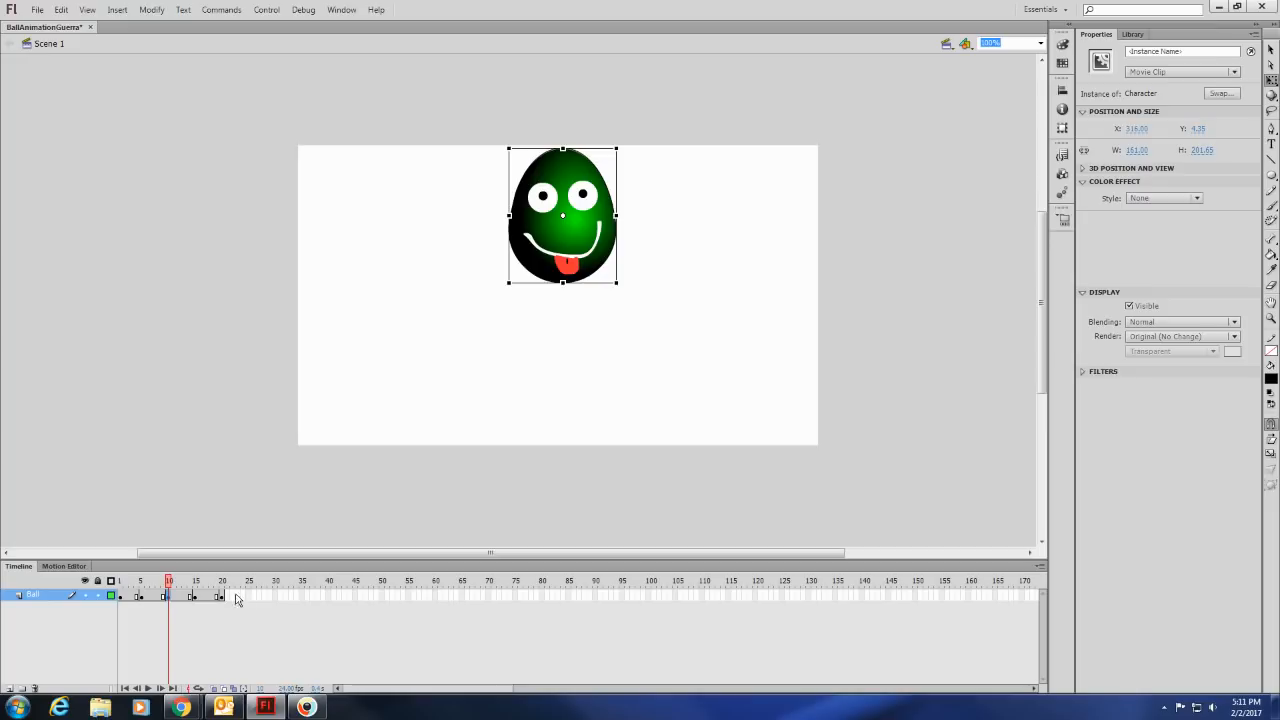
Step: At frame 15, place the character near the stage's right side, stretched to about 244 px tall and tilted slightly counterclockwise
left_click(160, 588)
left_click_drag(160, 588, 195, 588)
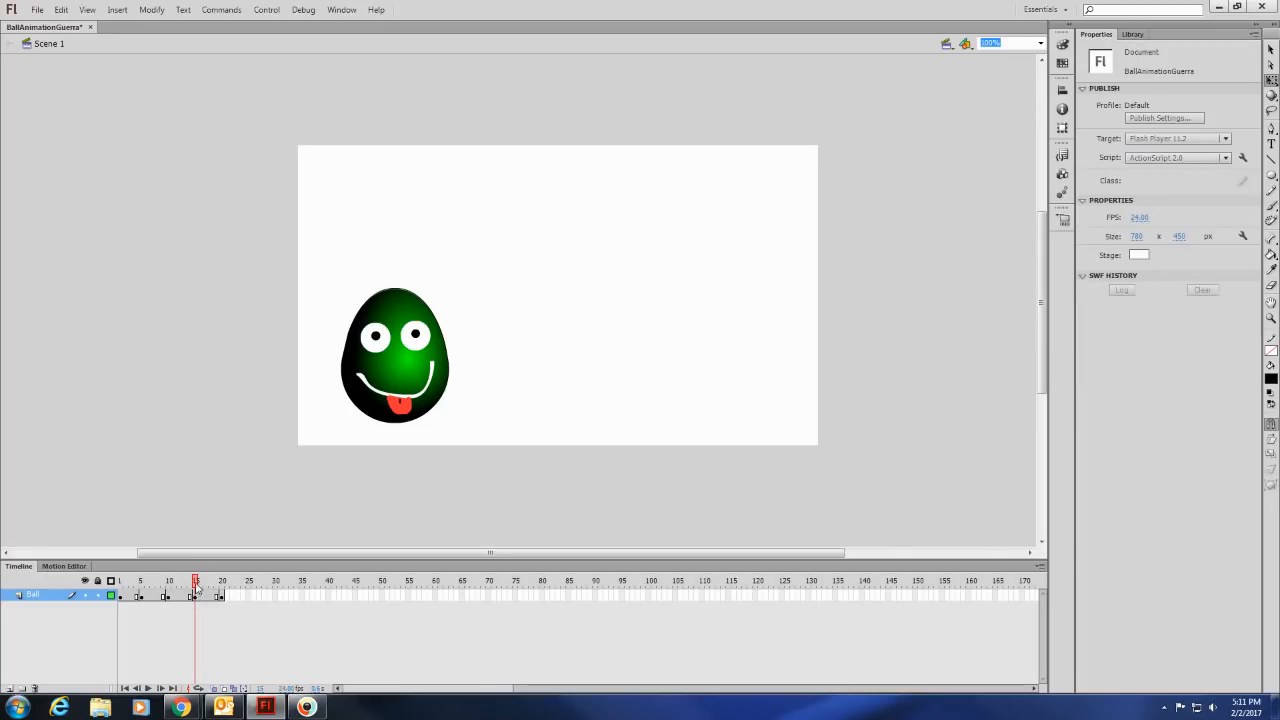
left_click_drag(408, 373, 705, 372)
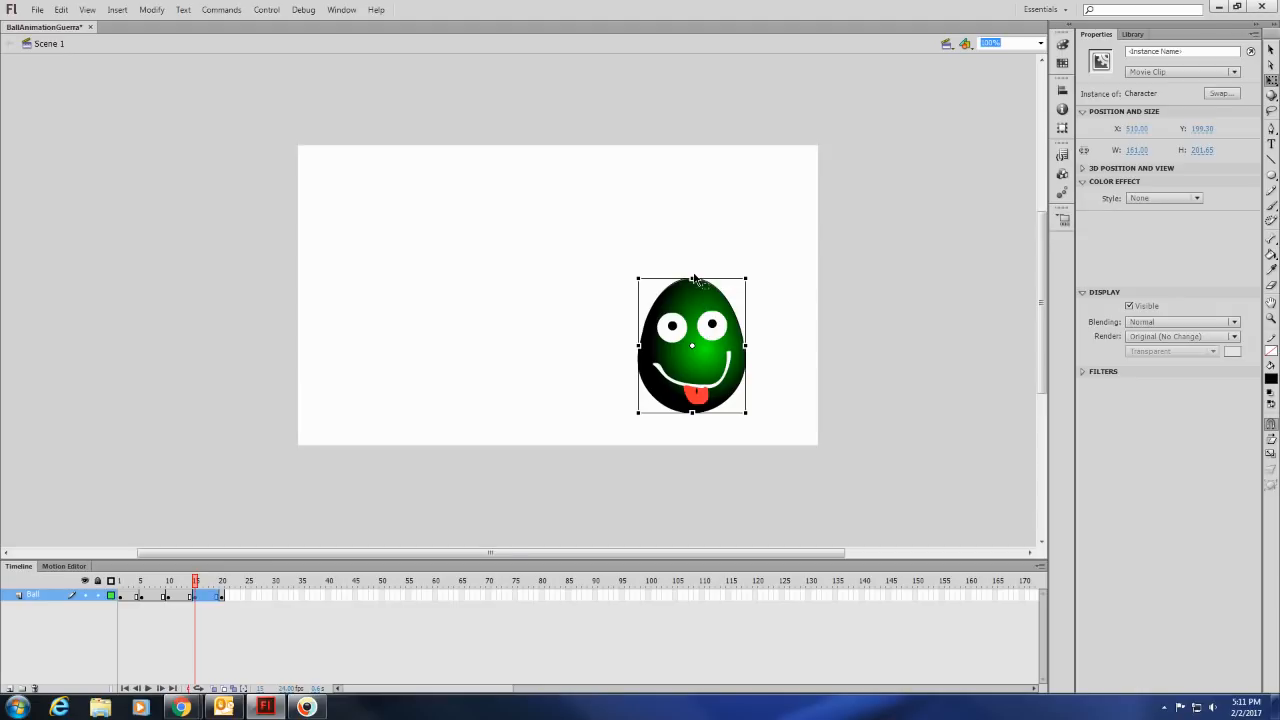
left_click_drag(692, 278, 692, 264)
left_click_drag(718, 365, 718, 349)
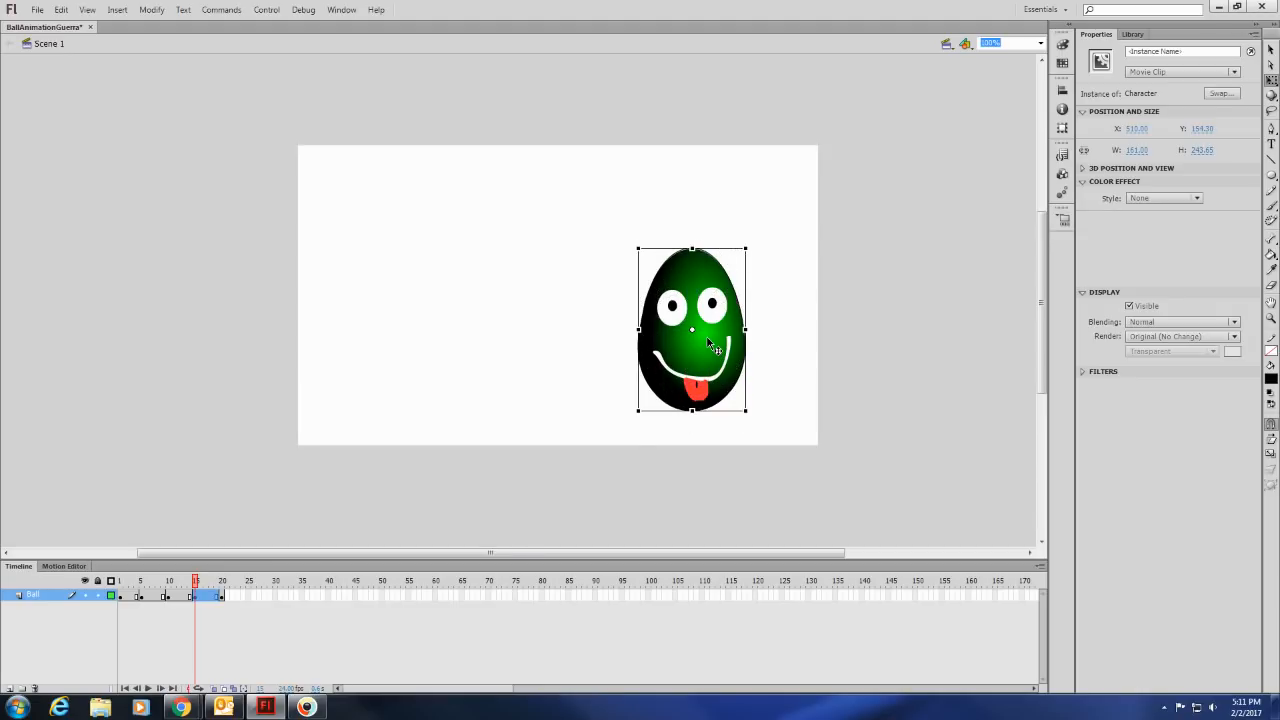
left_click_drag(758, 245, 743, 241)
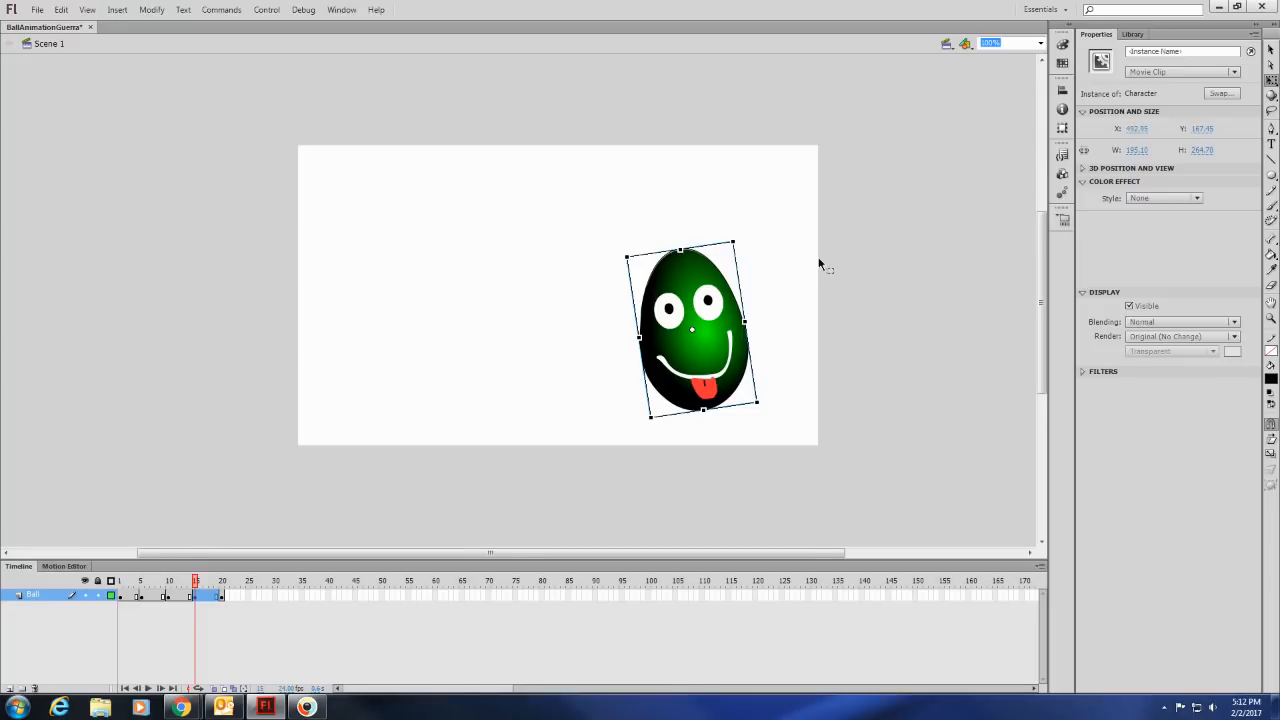
Step: At frame 20, move the character to the lower right of the stage, at about X 563, Y 215
left_click(198, 589)
mouse_move(198, 589)
left_mouse_down()
mouse_move(177, 589)
mouse_move(216, 586)
mouse_move(120, 586)
mouse_move(199, 587)
left_mouse_up()
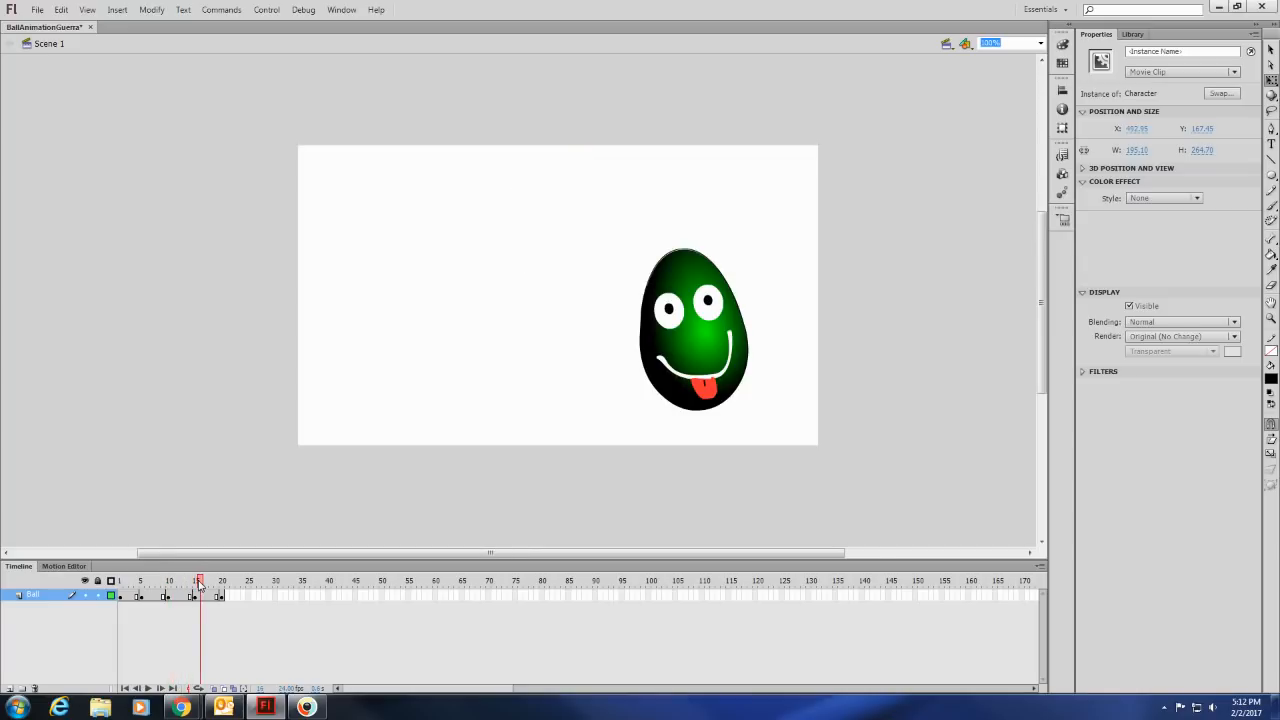
left_click(198, 587)
left_click_drag(198, 587, 223, 590)
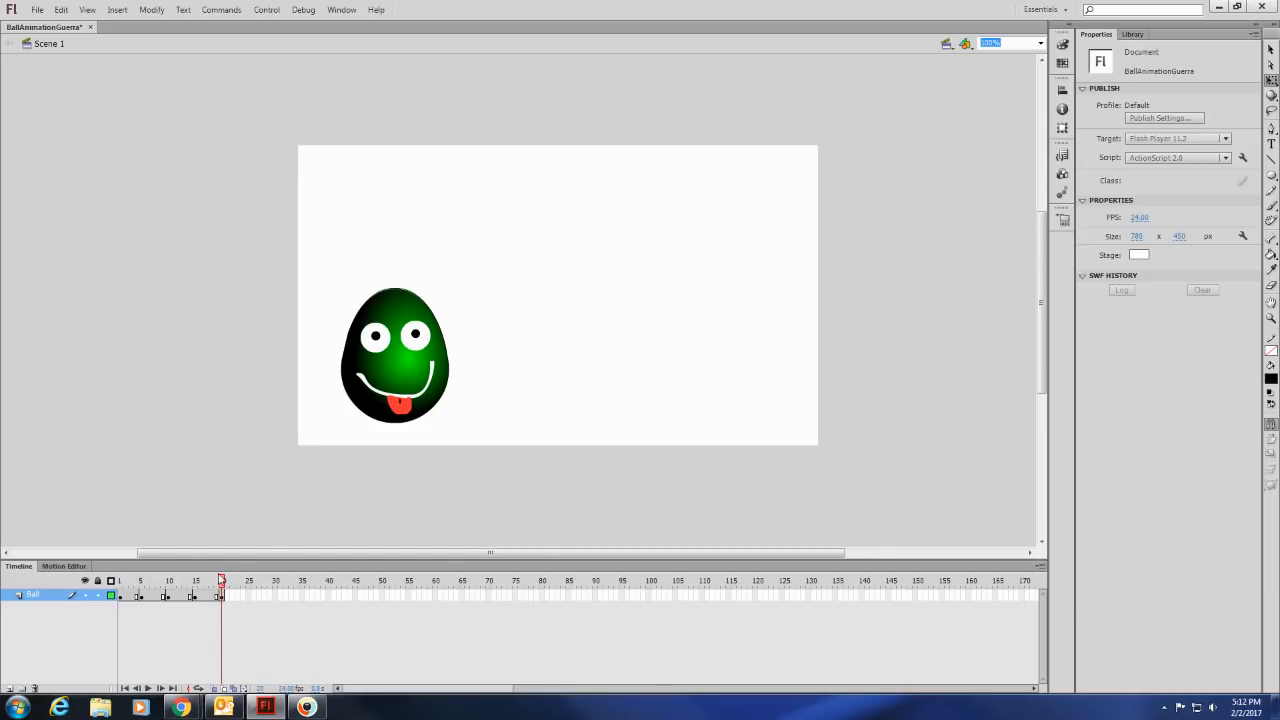
left_click(196, 582)
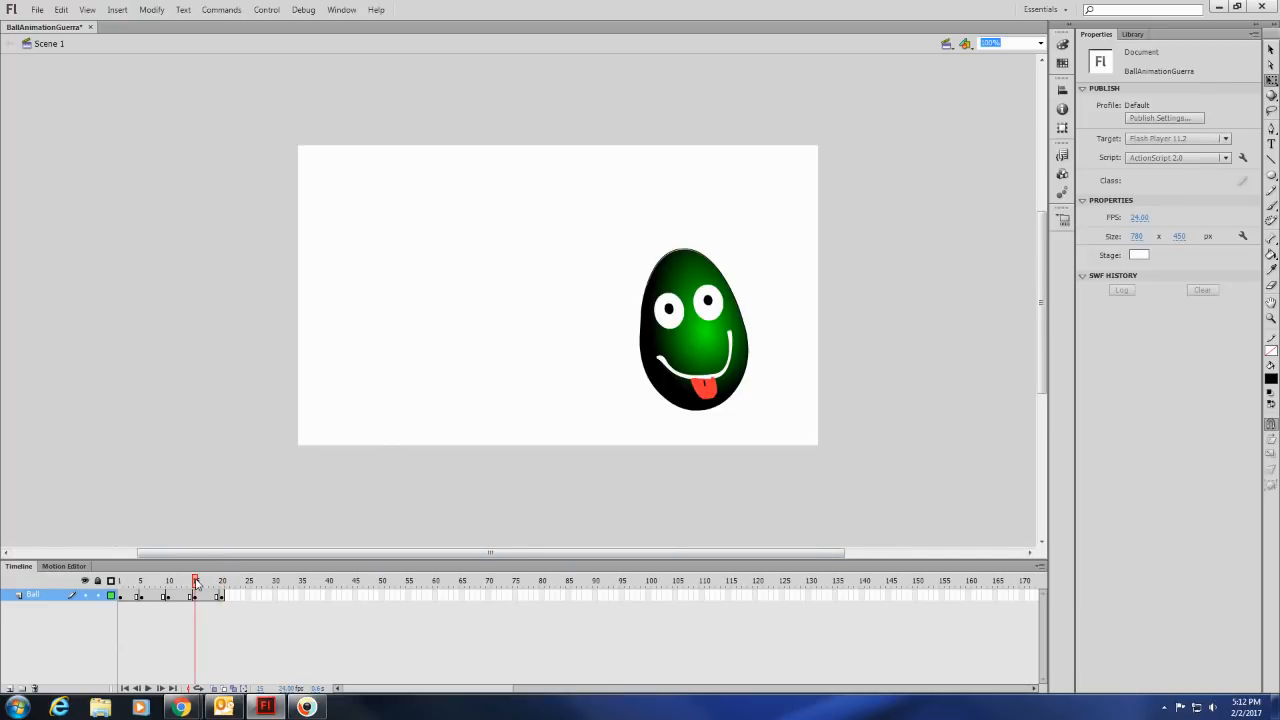
left_click_drag(196, 584, 222, 585)
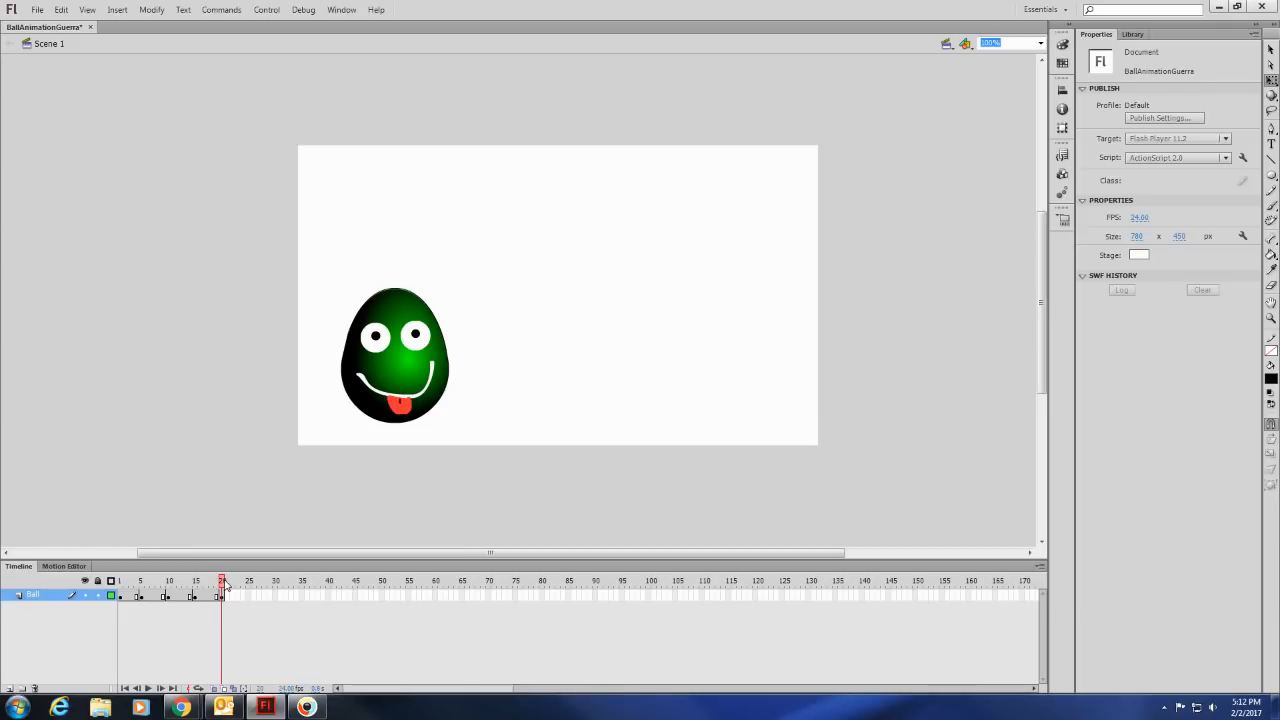
left_click_drag(398, 369, 730, 368)
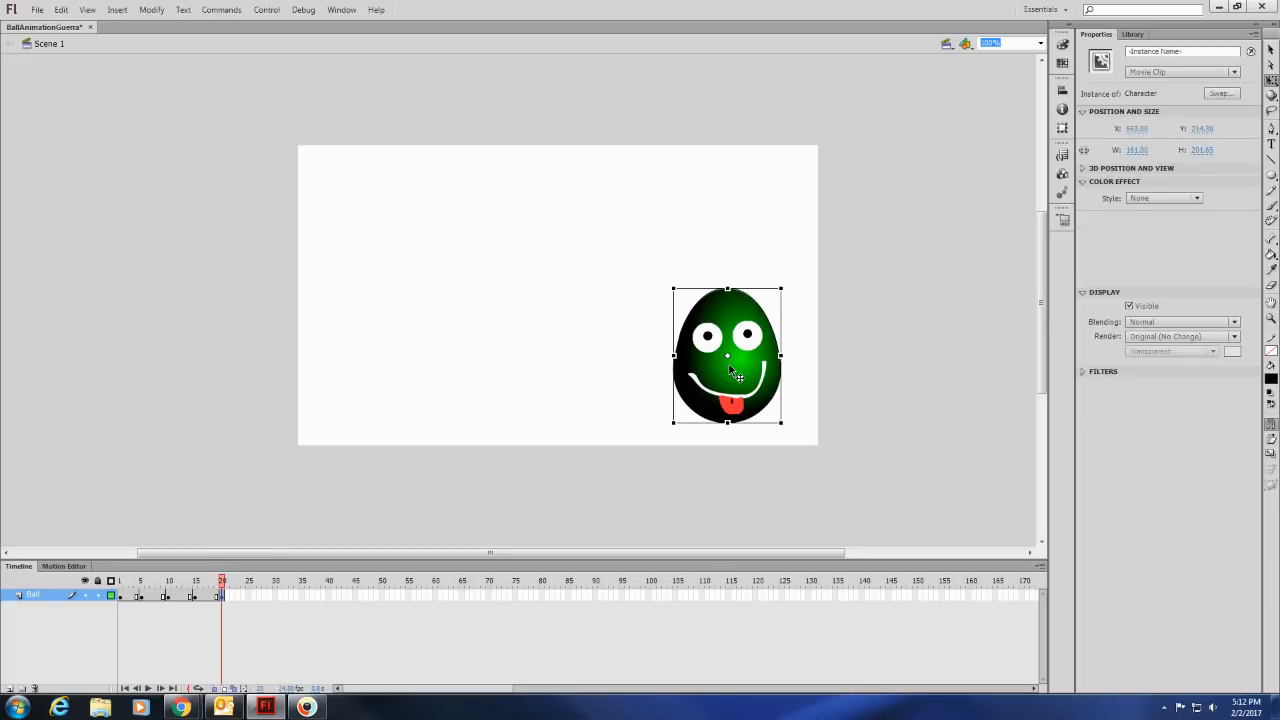
Step: Play back the untweened keyframe animation of the character from frame 1
left_click(217, 582)
left_click_drag(217, 582, 102, 598)
key("Return")
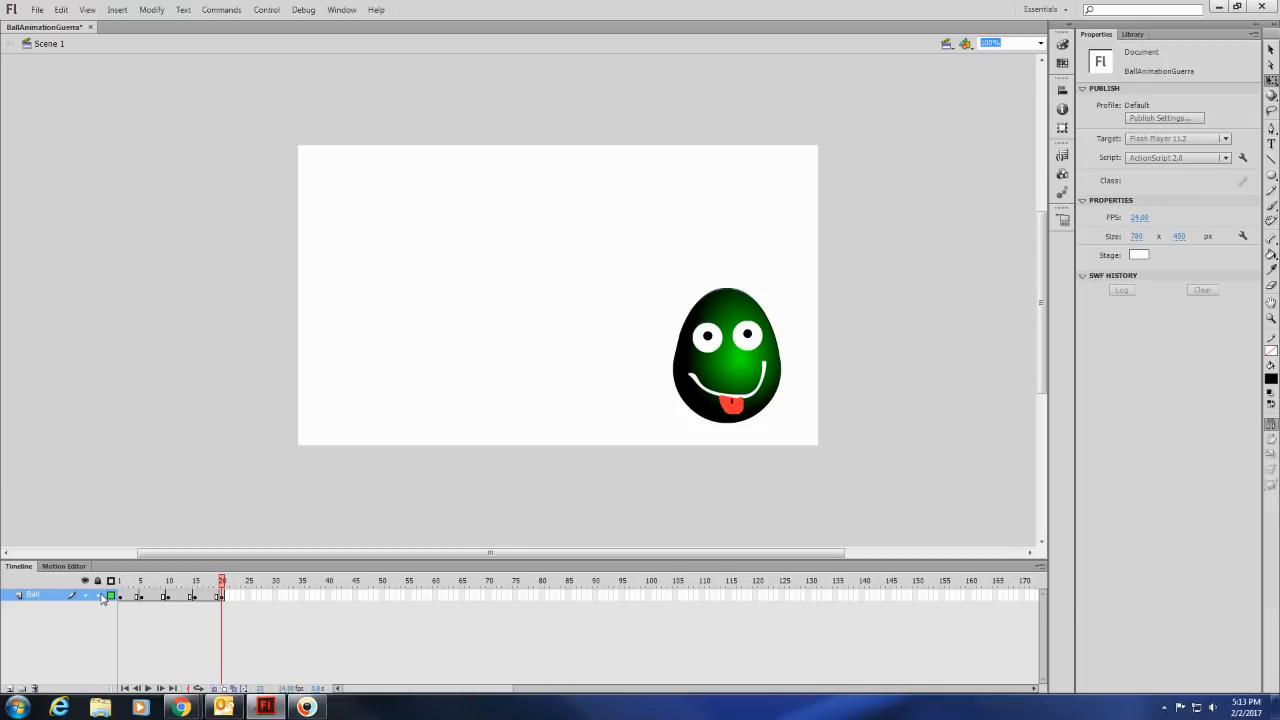
key("Return")
Step: Create classic tweens across frames 1 to 20 of the Ball layer and set their ease to 100 out
left_click(122, 596)
left_click(122, 604)
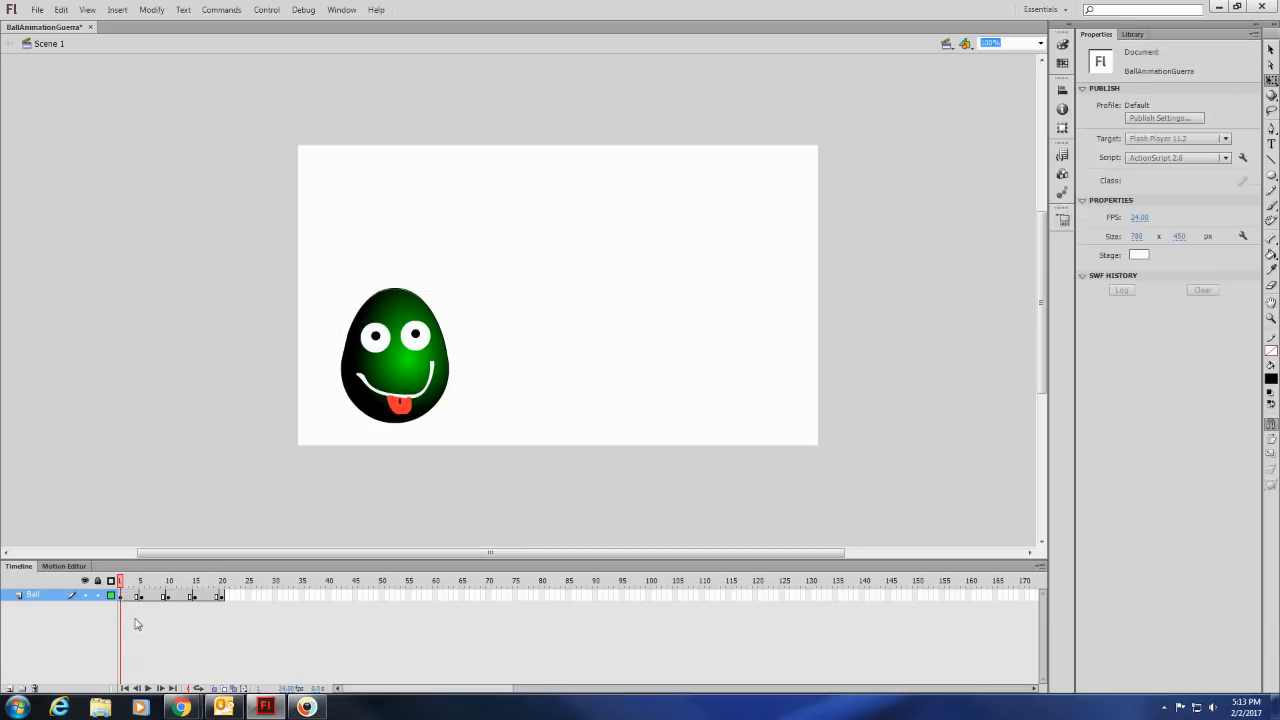
left_click_drag(122, 598, 221, 598)
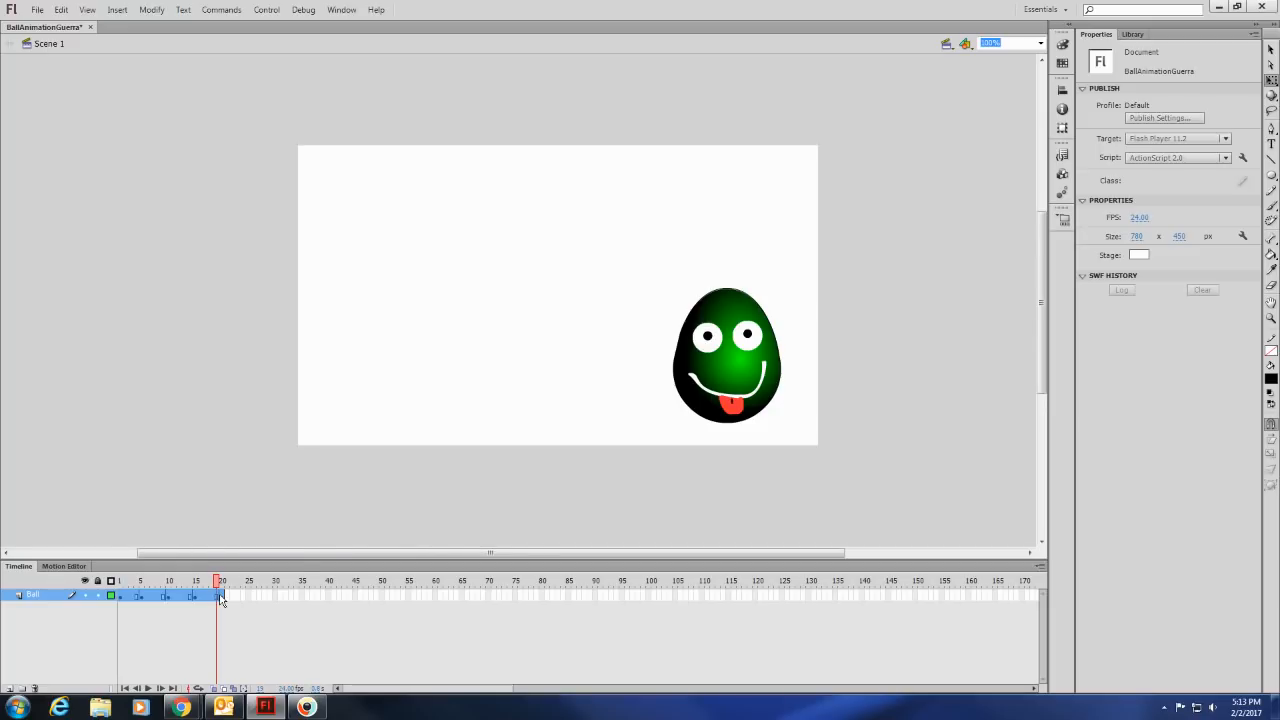
left_click(221, 597)
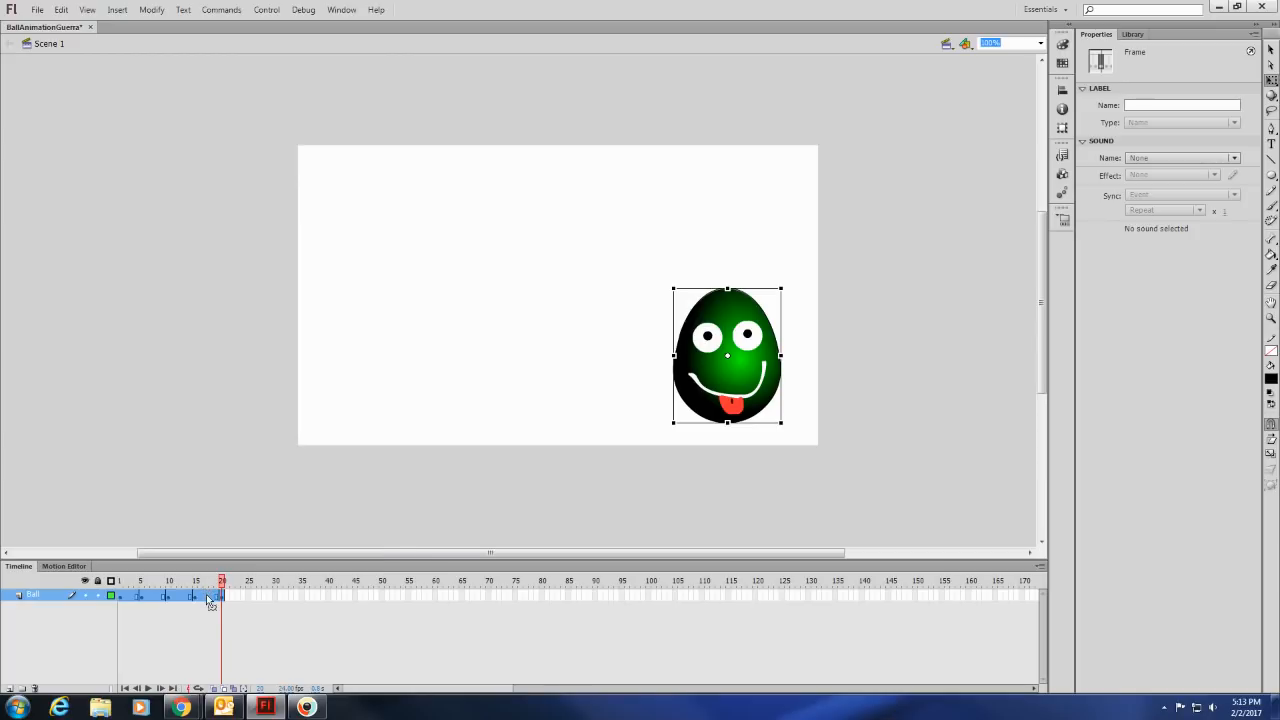
right_click(208, 598)
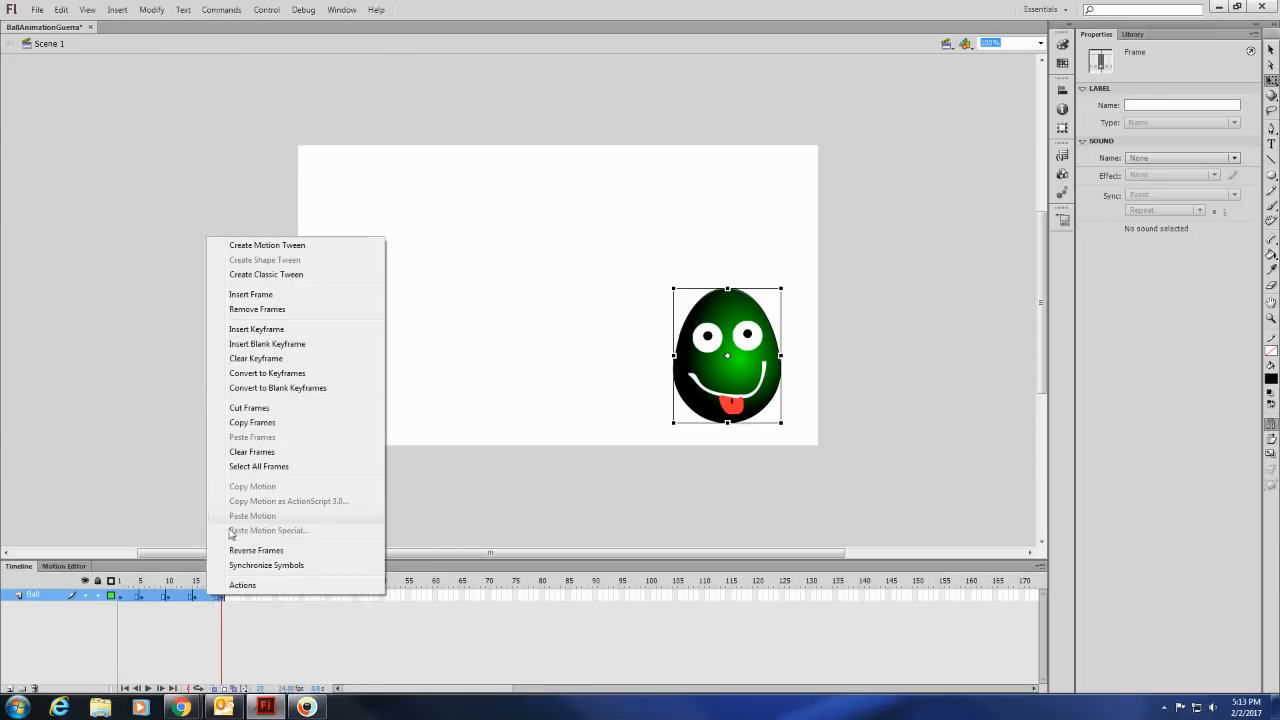
left_click(288, 276)
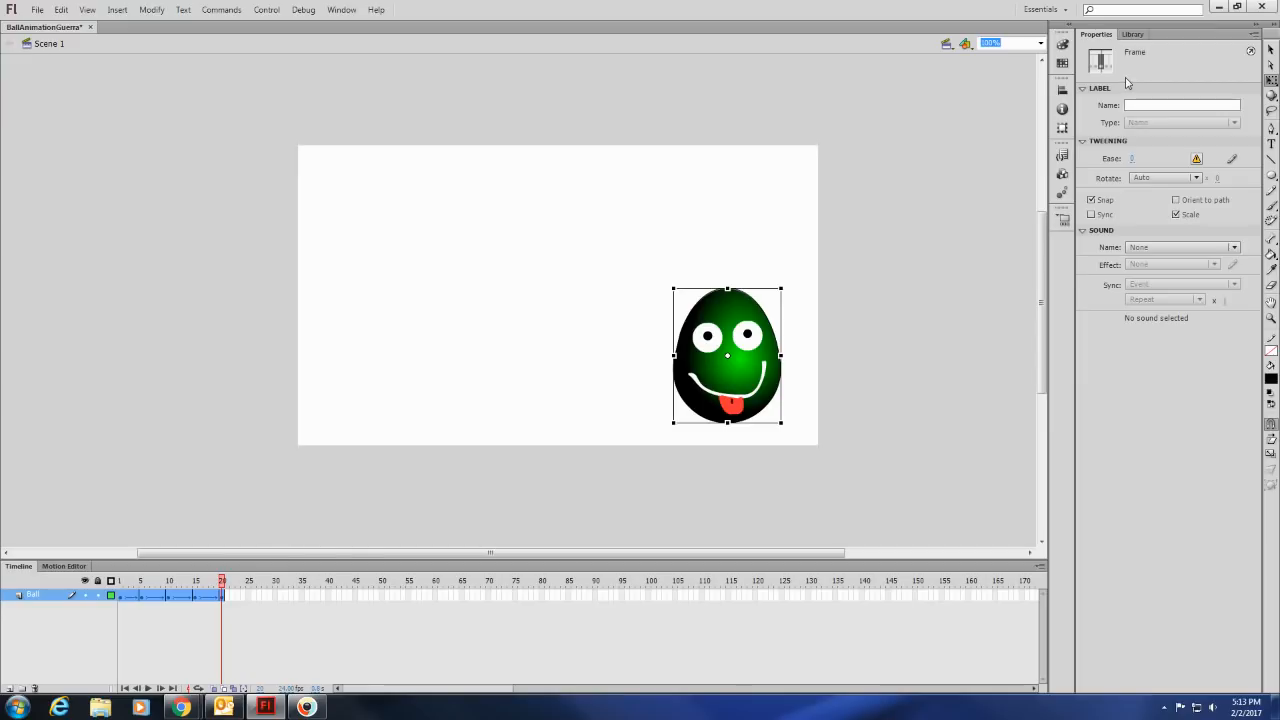
left_click(1134, 159)
left_click_drag(1136, 158, 1141, 159)
Step: Check the tween ease setting of the Ball layer's keyframes at frames 1, 5, 10, 15 and 20
left_click_drag(225, 590, 120, 586)
left_click(123, 607)
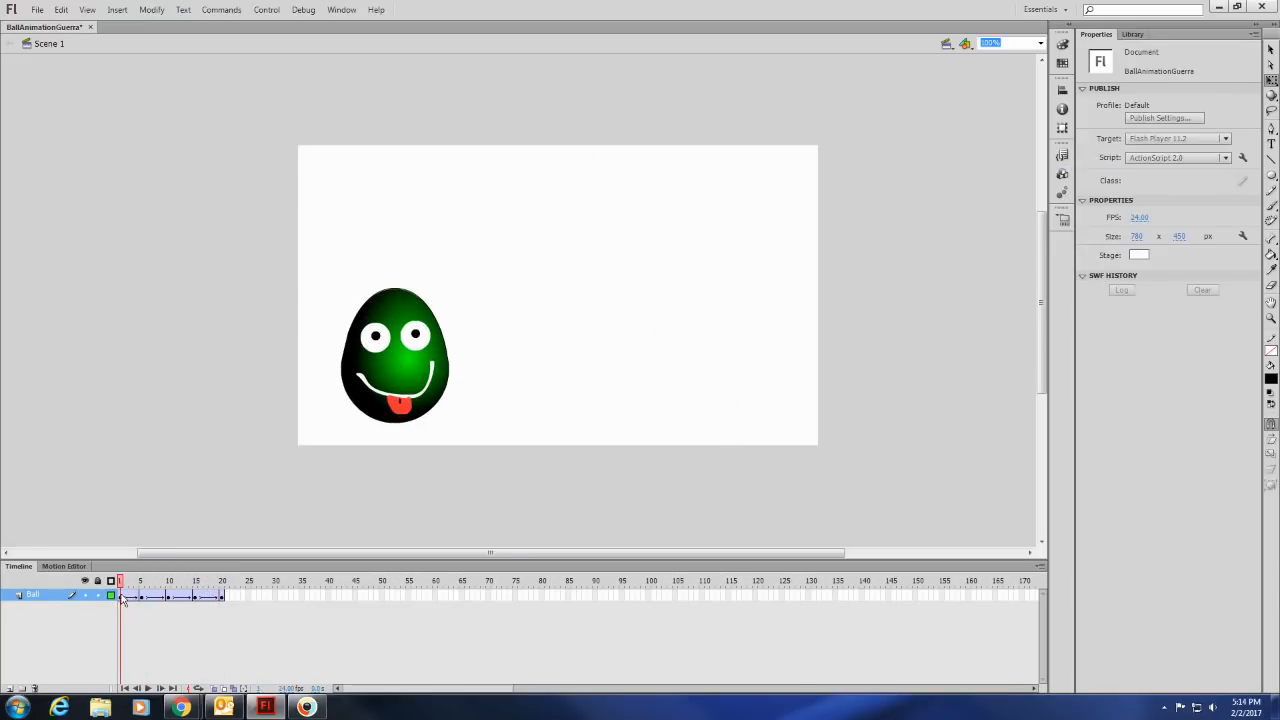
left_click(119, 597)
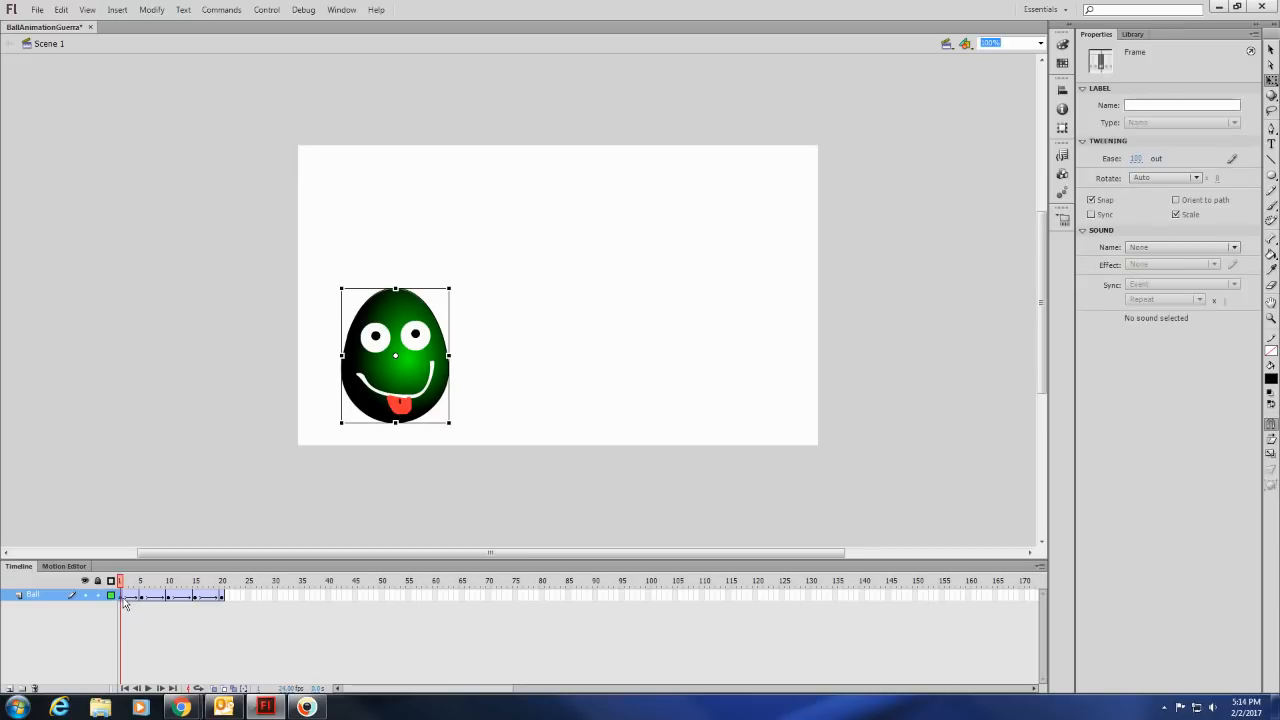
left_click(142, 596)
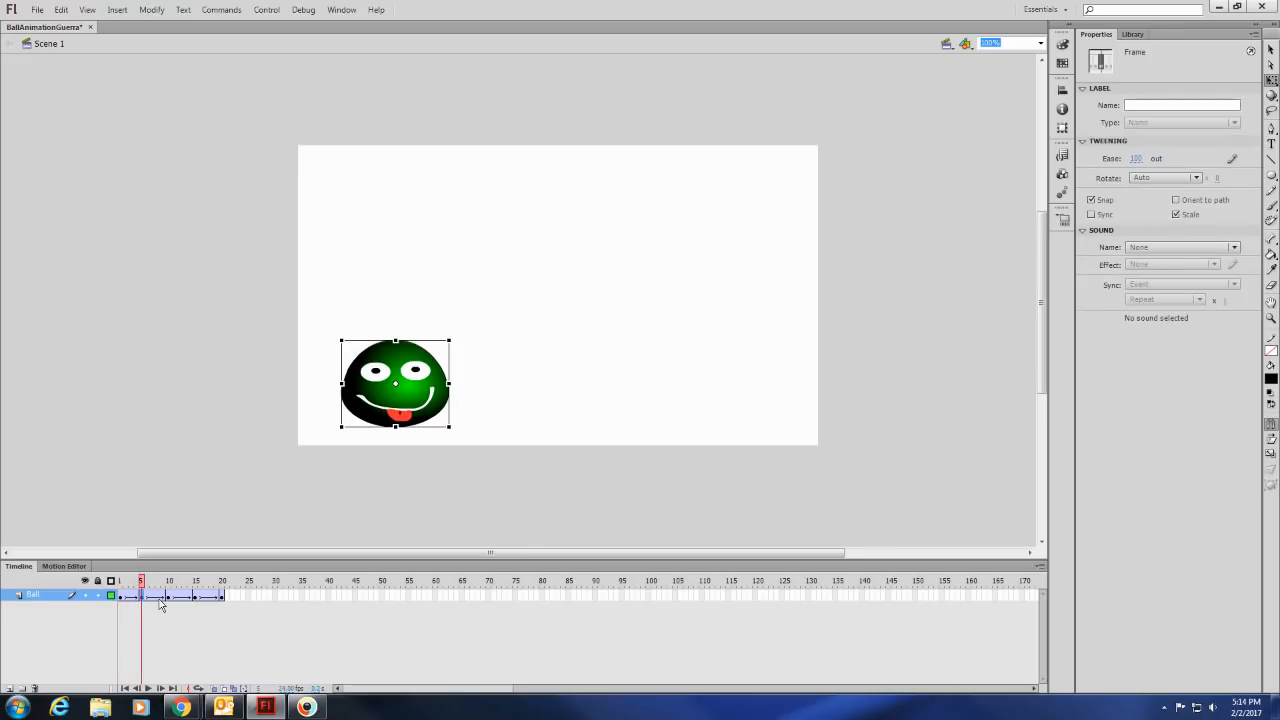
left_click(169, 597)
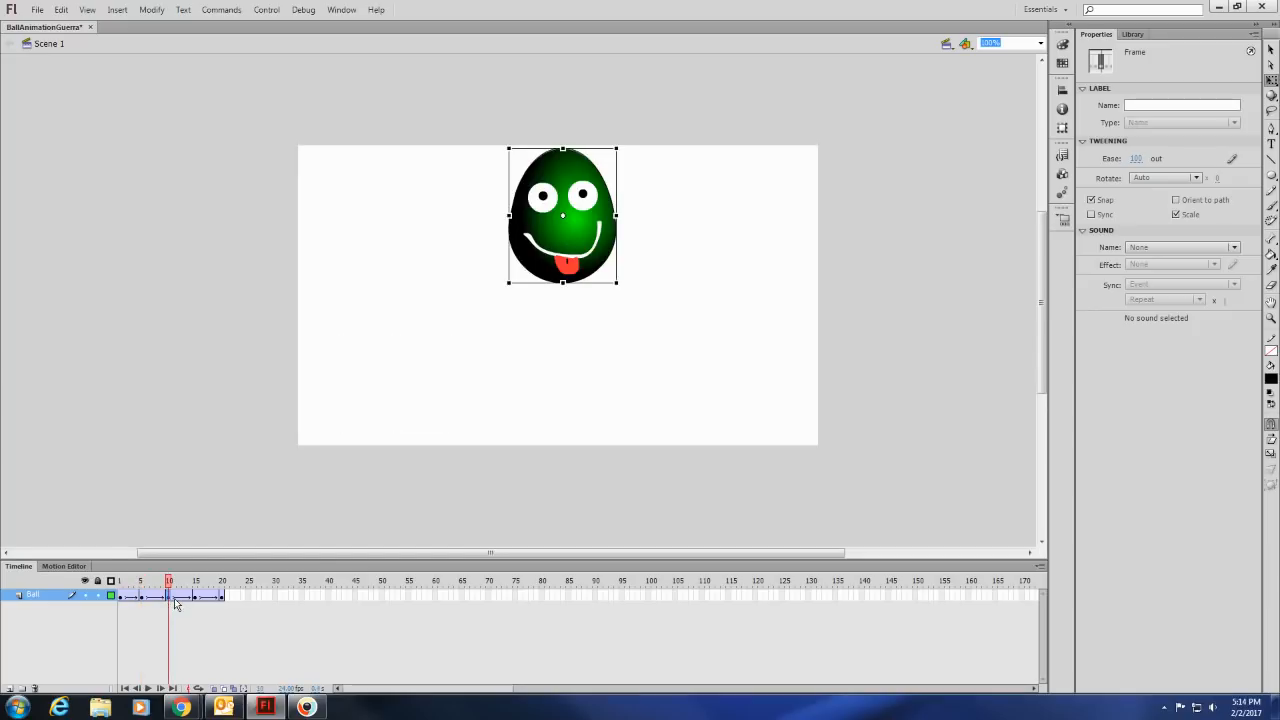
left_click(196, 597)
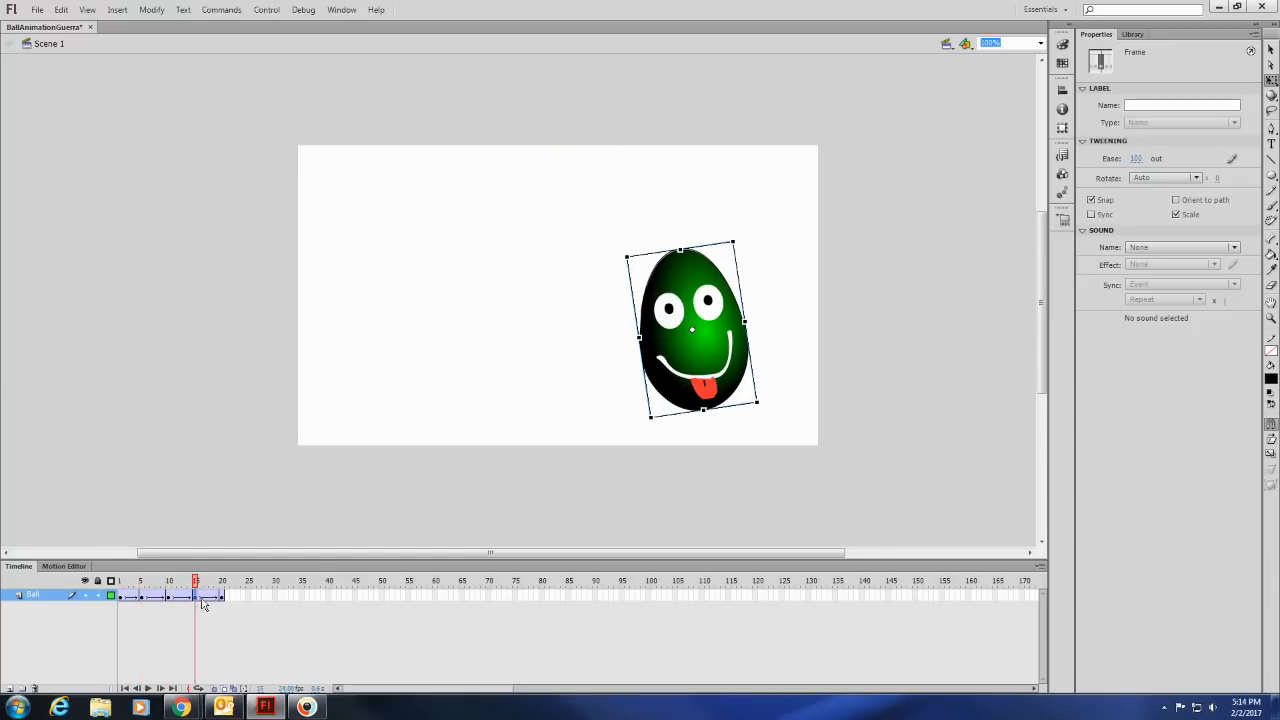
left_click(224, 598)
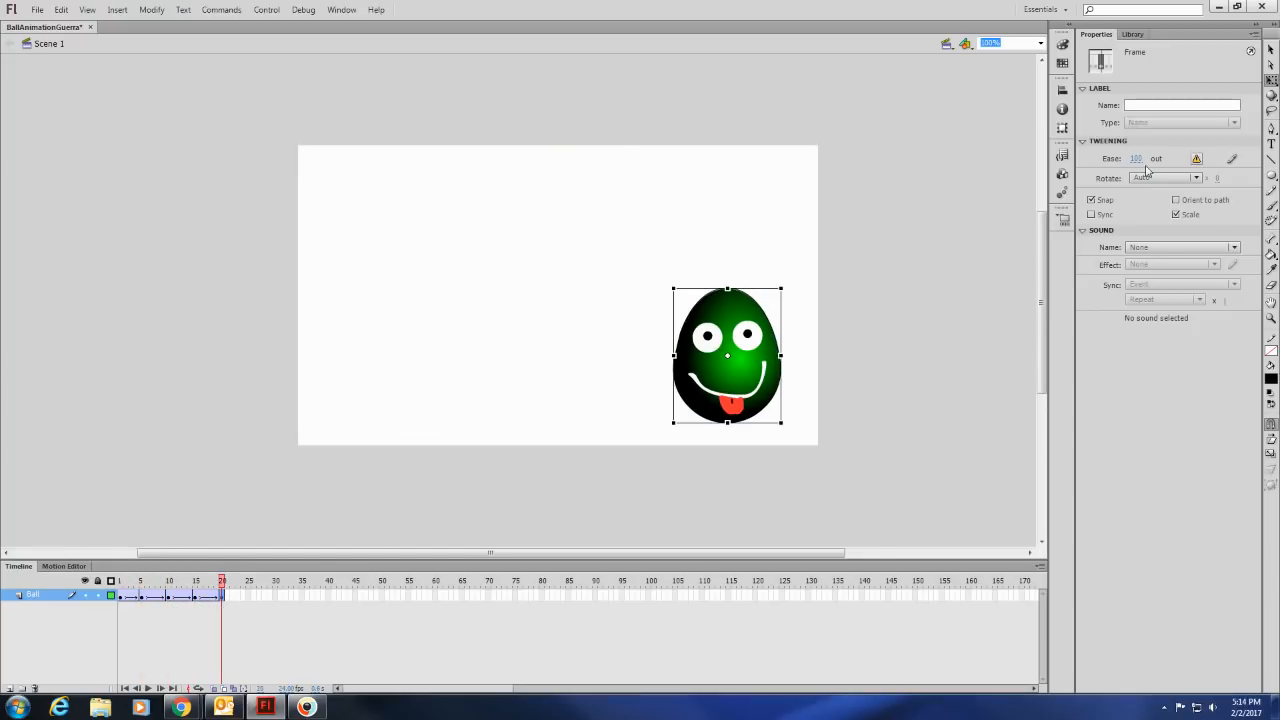
Step: Play the tweened animation from frame 1 a few times, then rewind it to frame 1
left_click_drag(224, 582, 60, 603)
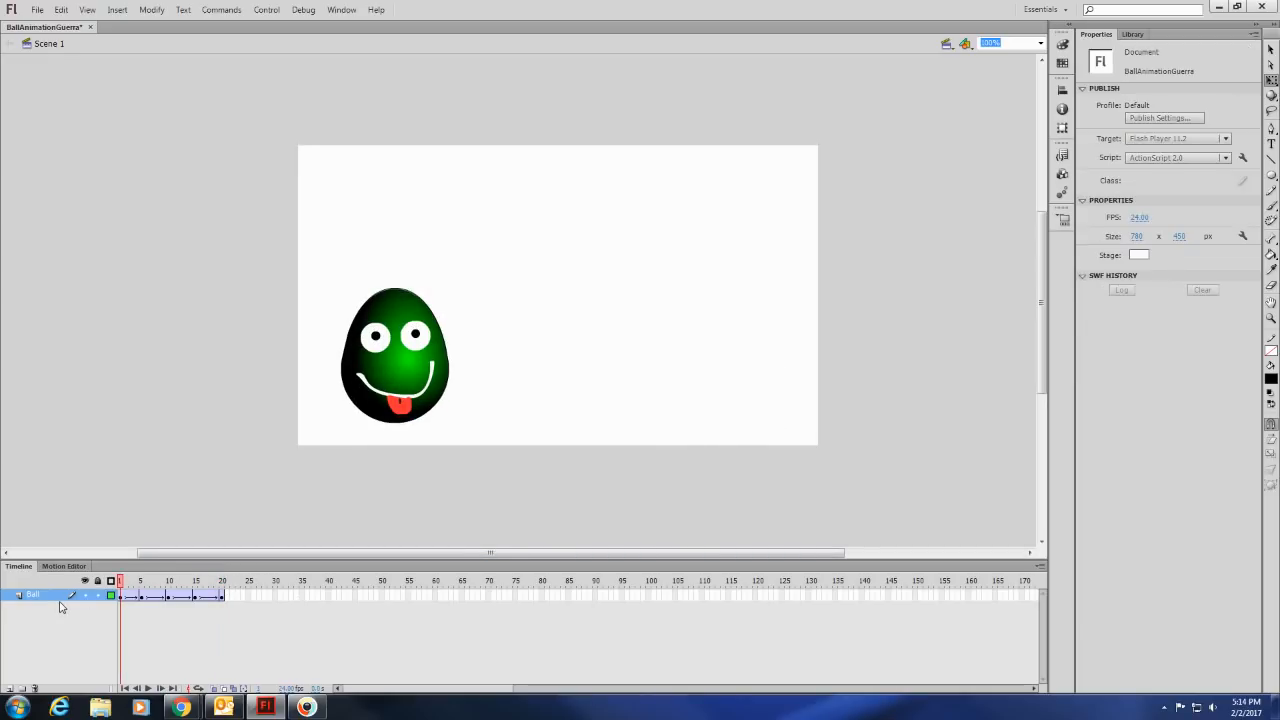
key("Return")
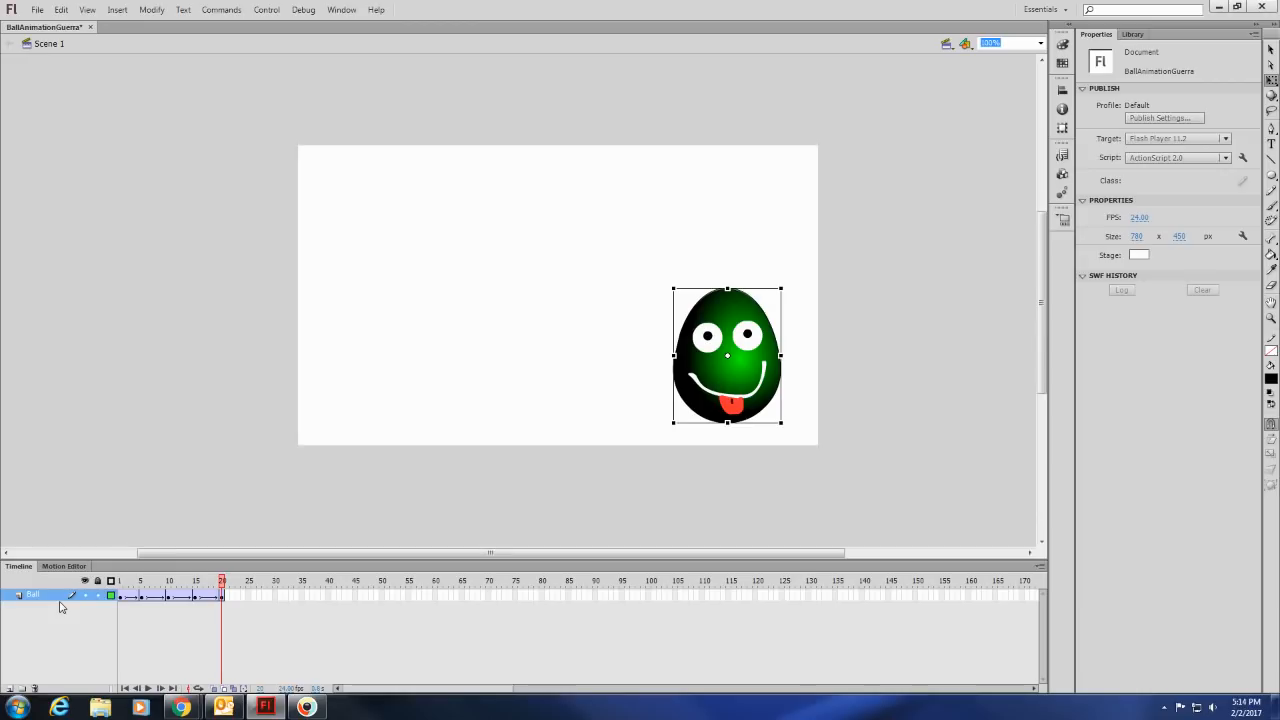
key("Return")
key("Return")
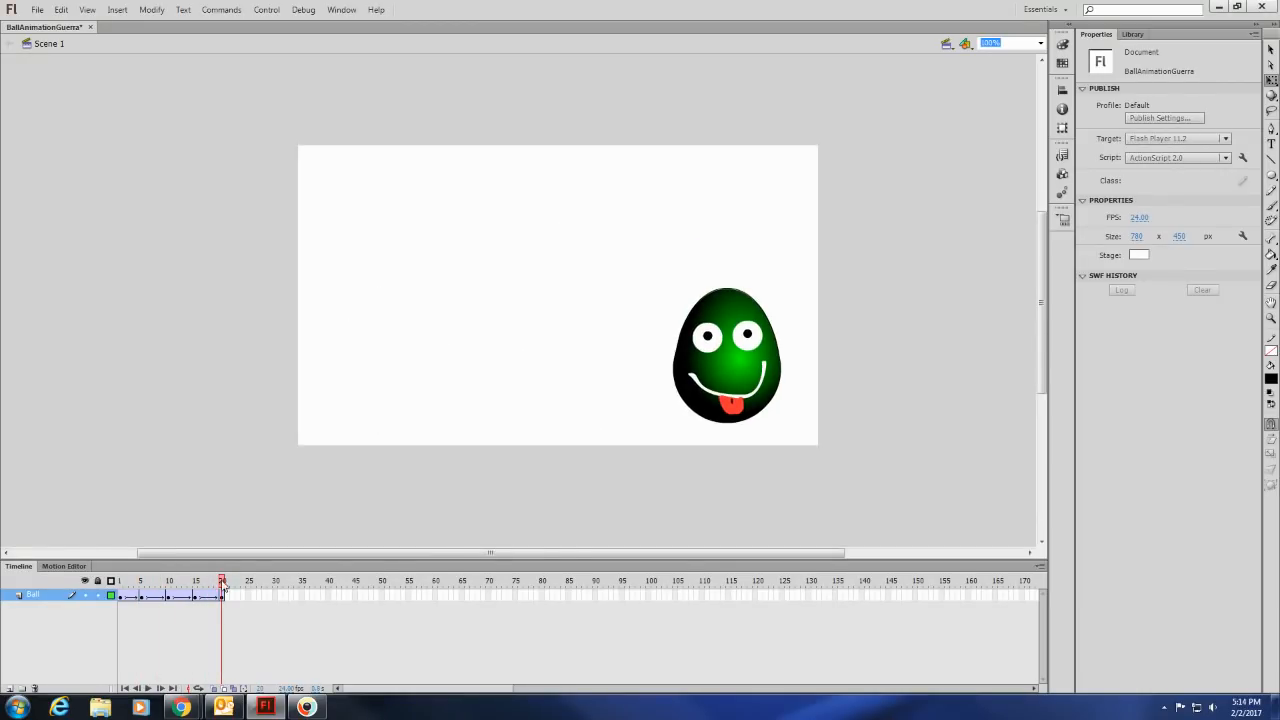
left_click_drag(222, 581, 37, 583)
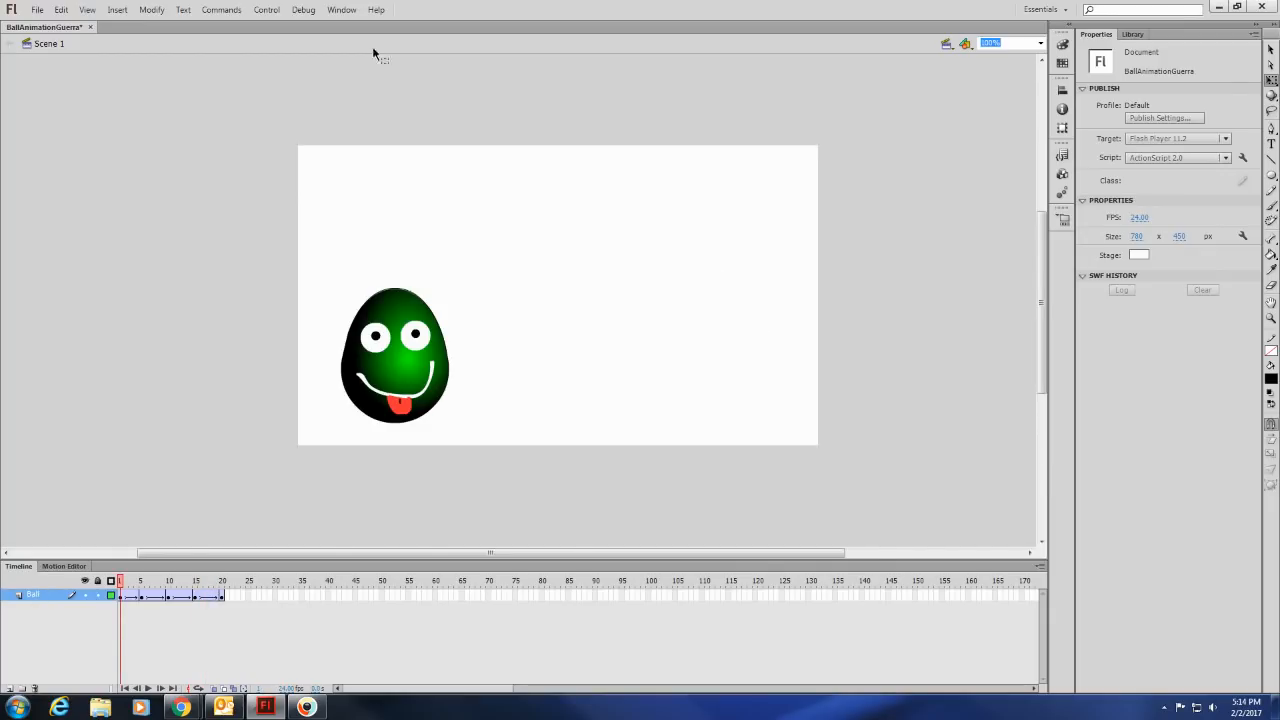
Step: Enable Loop Playback for the timeline and check that the option is on
left_click(267, 10)
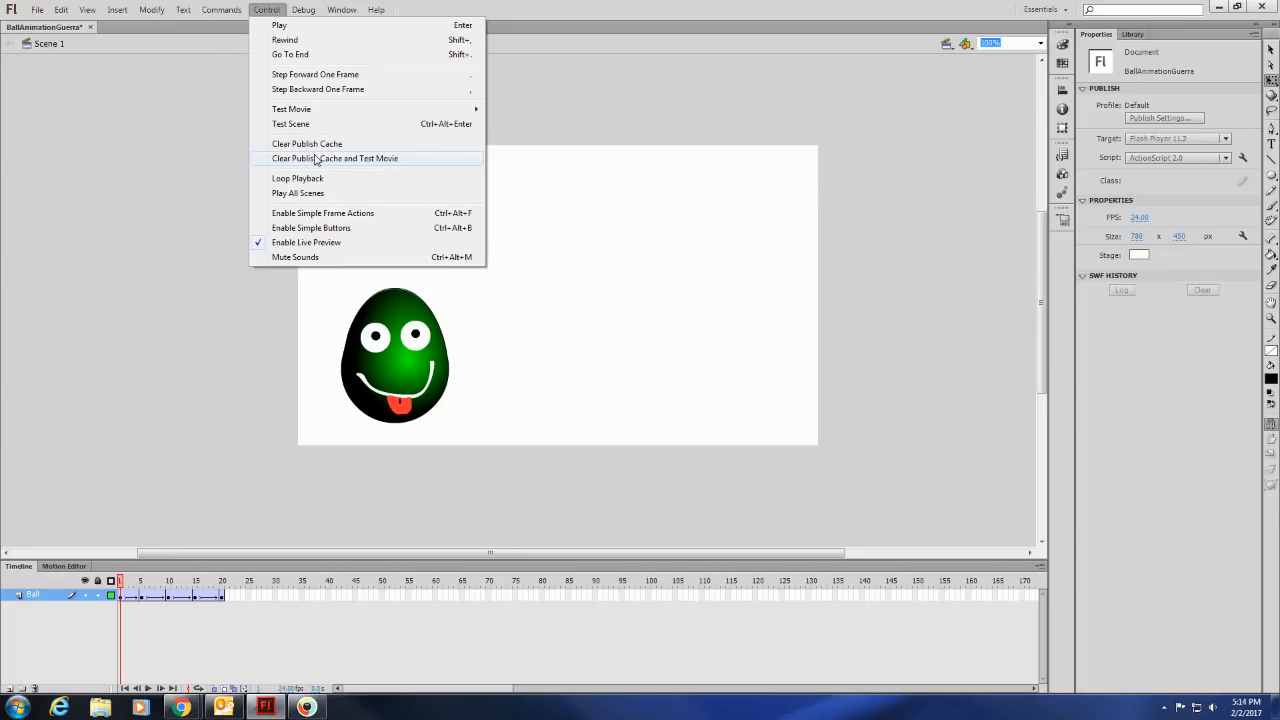
left_click(297, 179)
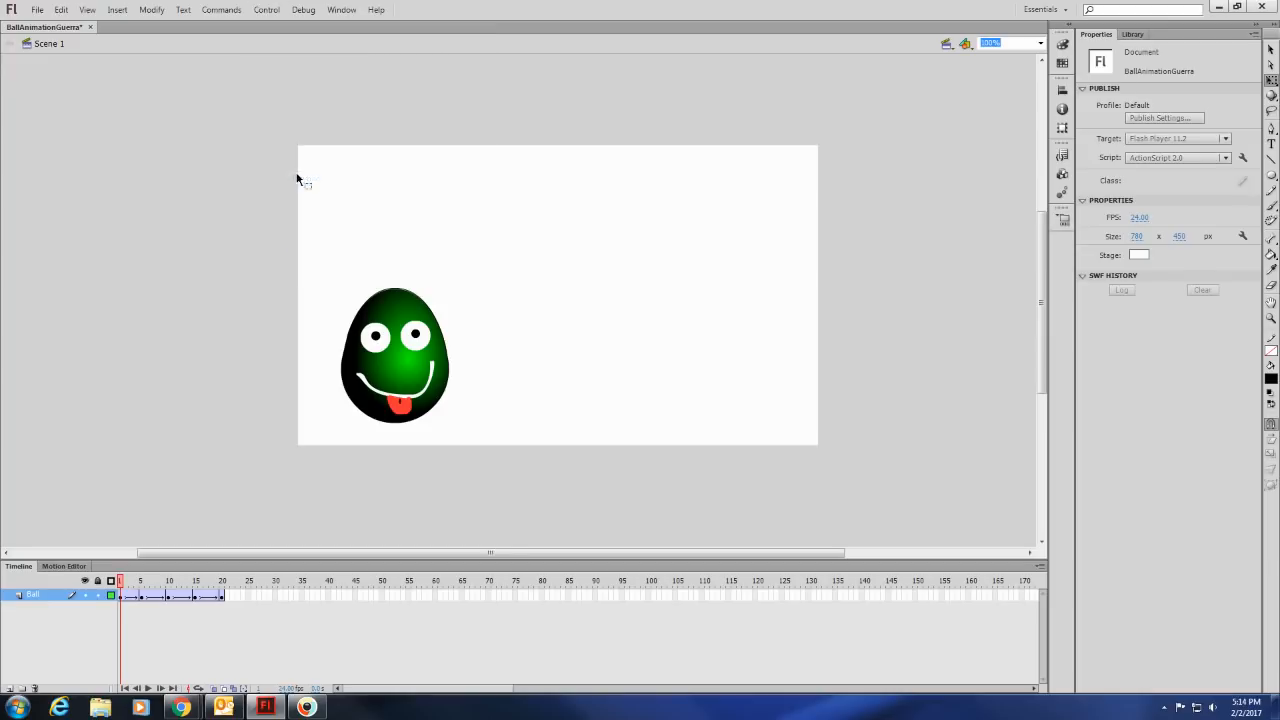
left_click(268, 10)
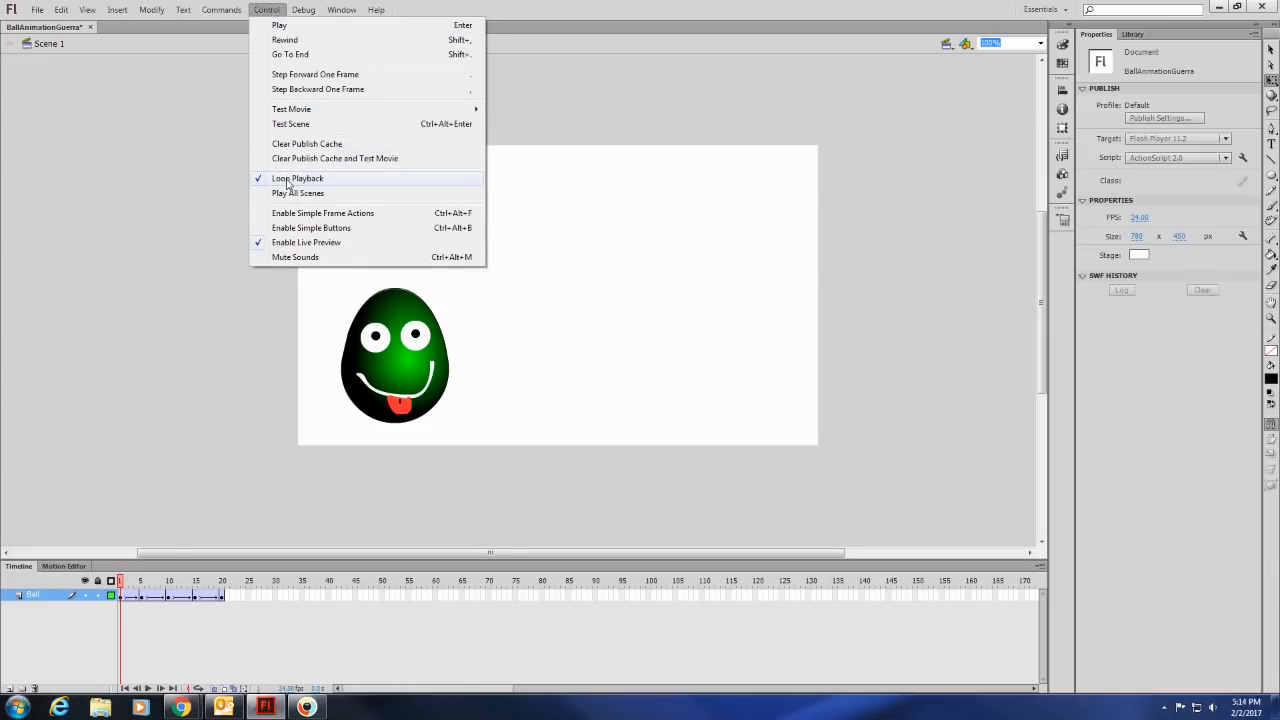
left_click(68, 338)
Step: Play the looping animation, stop it and return the playhead to frame 1
key("Return")
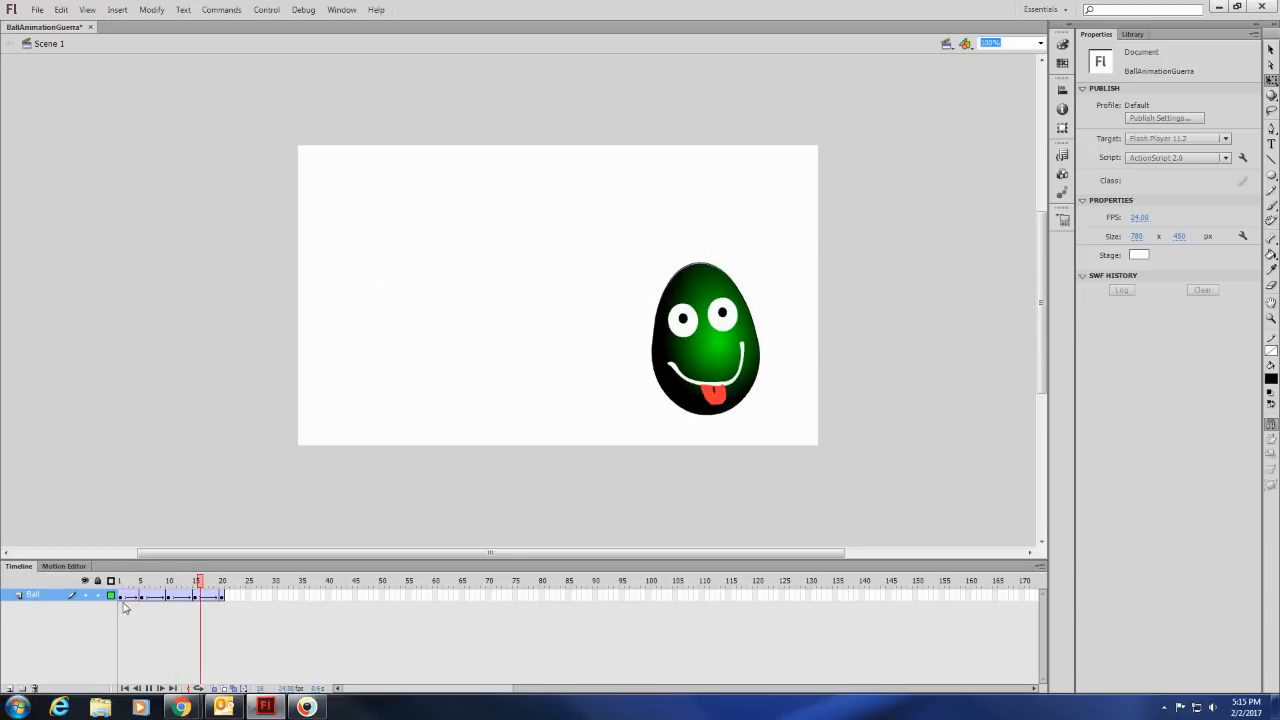
key("Return")
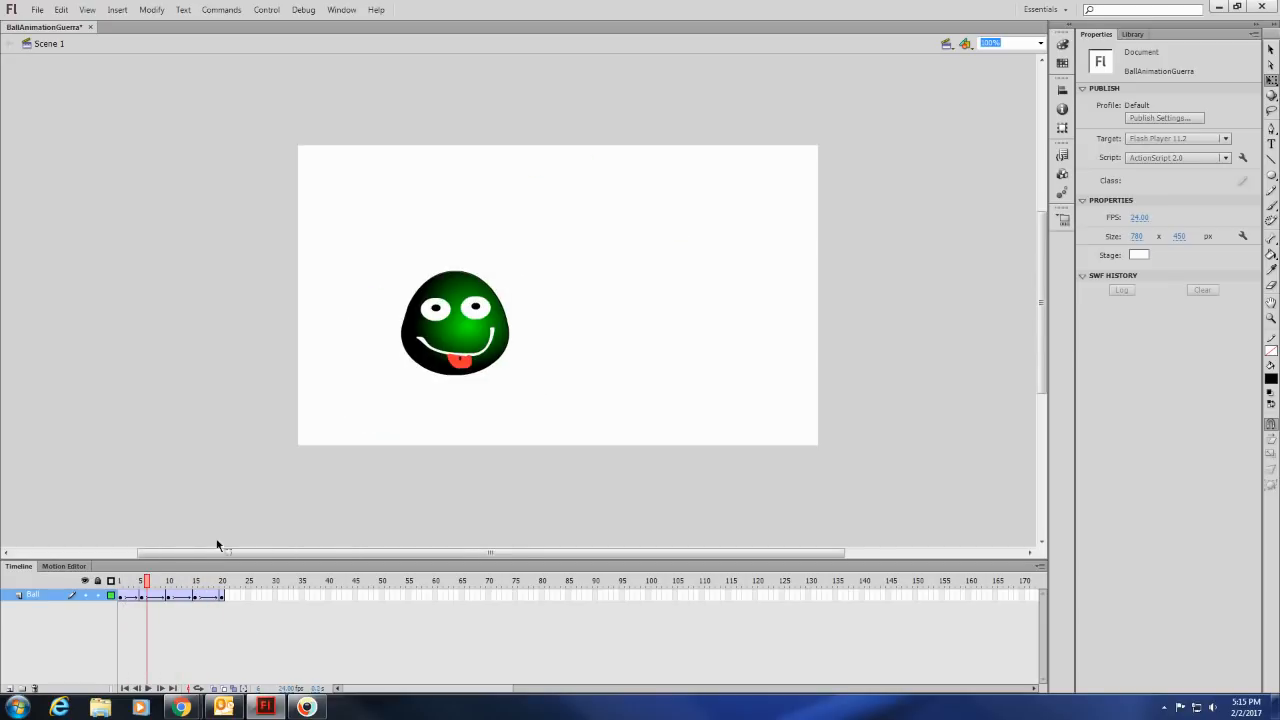
left_click_drag(147, 584, 120, 584)
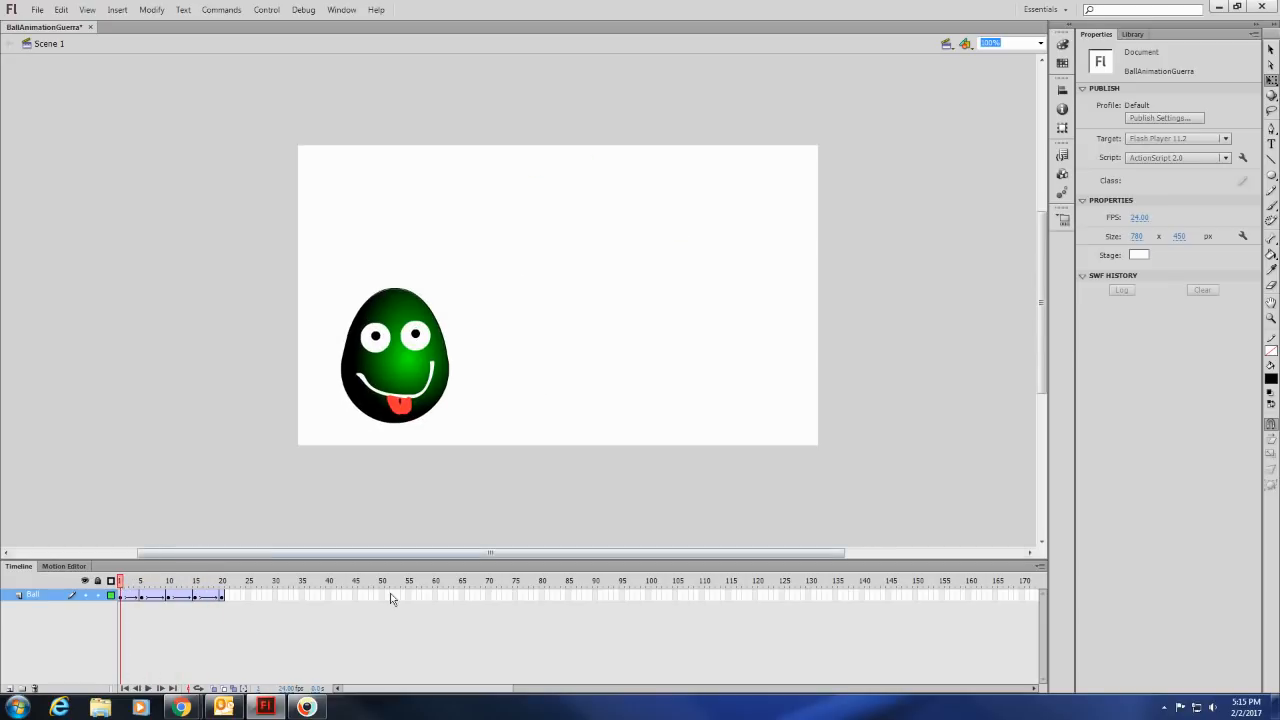
Step: Save the animation document
mouse_move(305, 713)
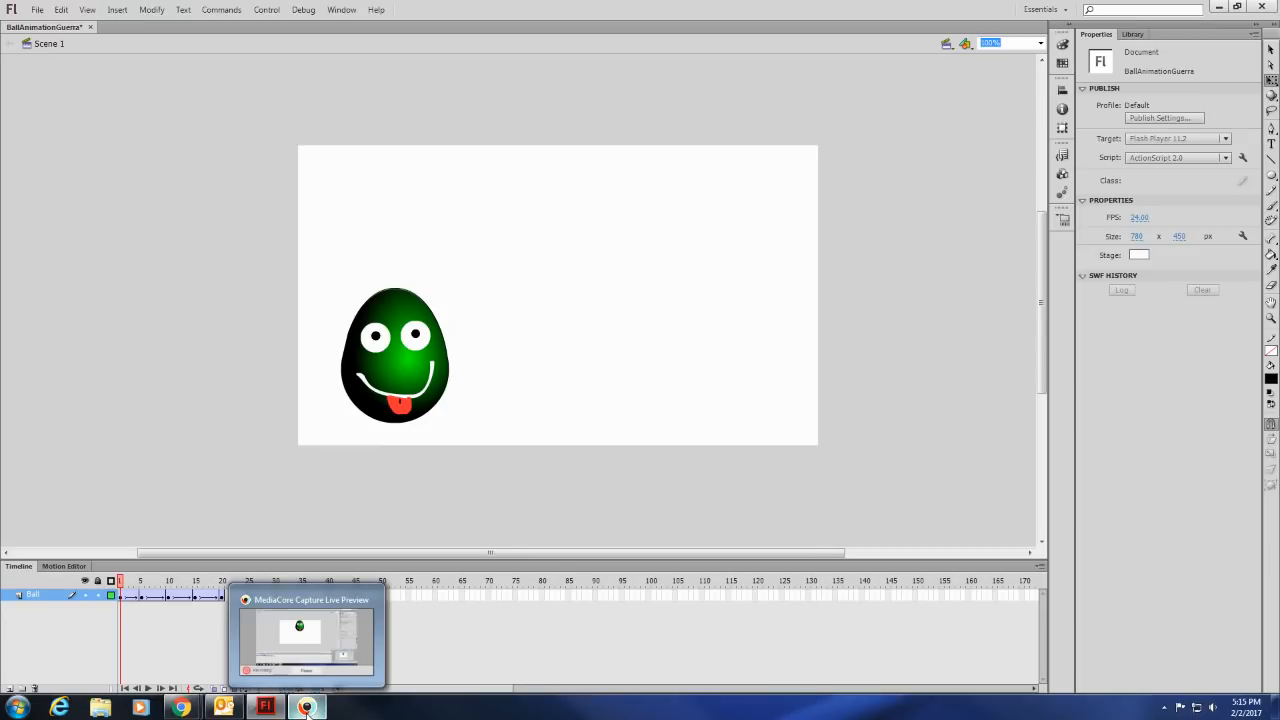
left_click(35, 9)
left_click(74, 118)
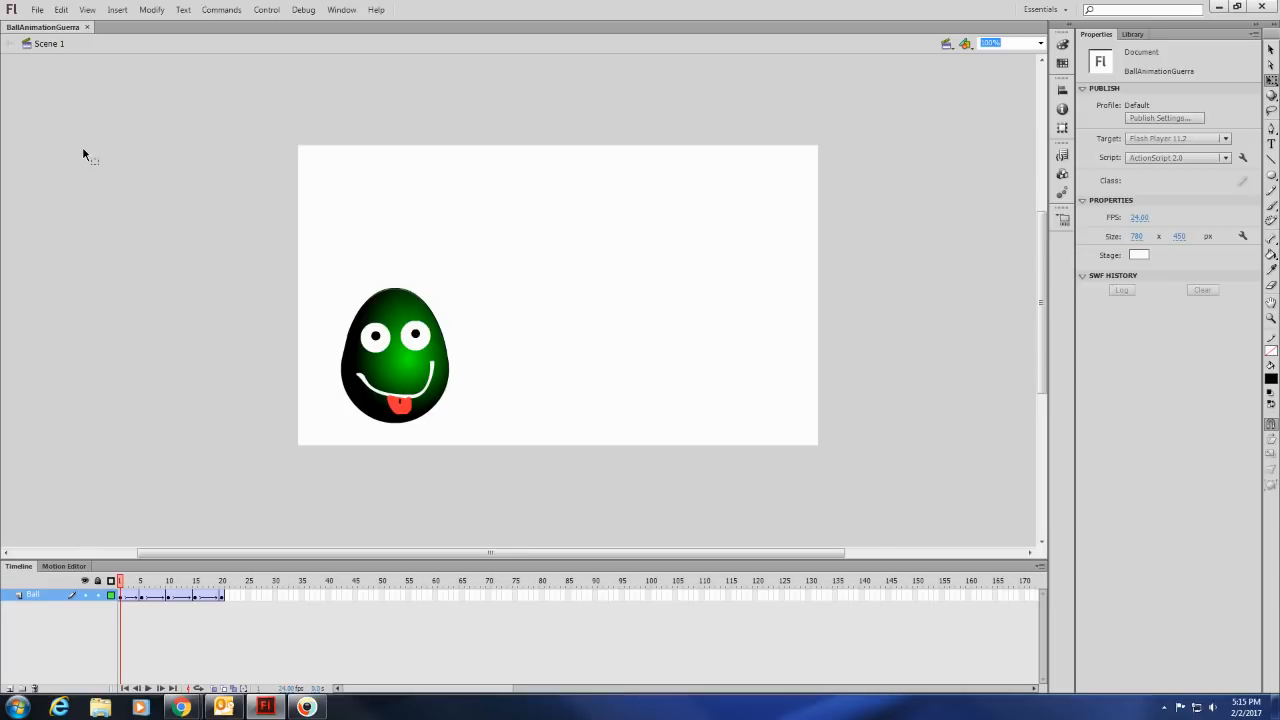
Step: In the publish settings, enable GIF Image output with Animated playback that loops continuously
left_click(35, 11)
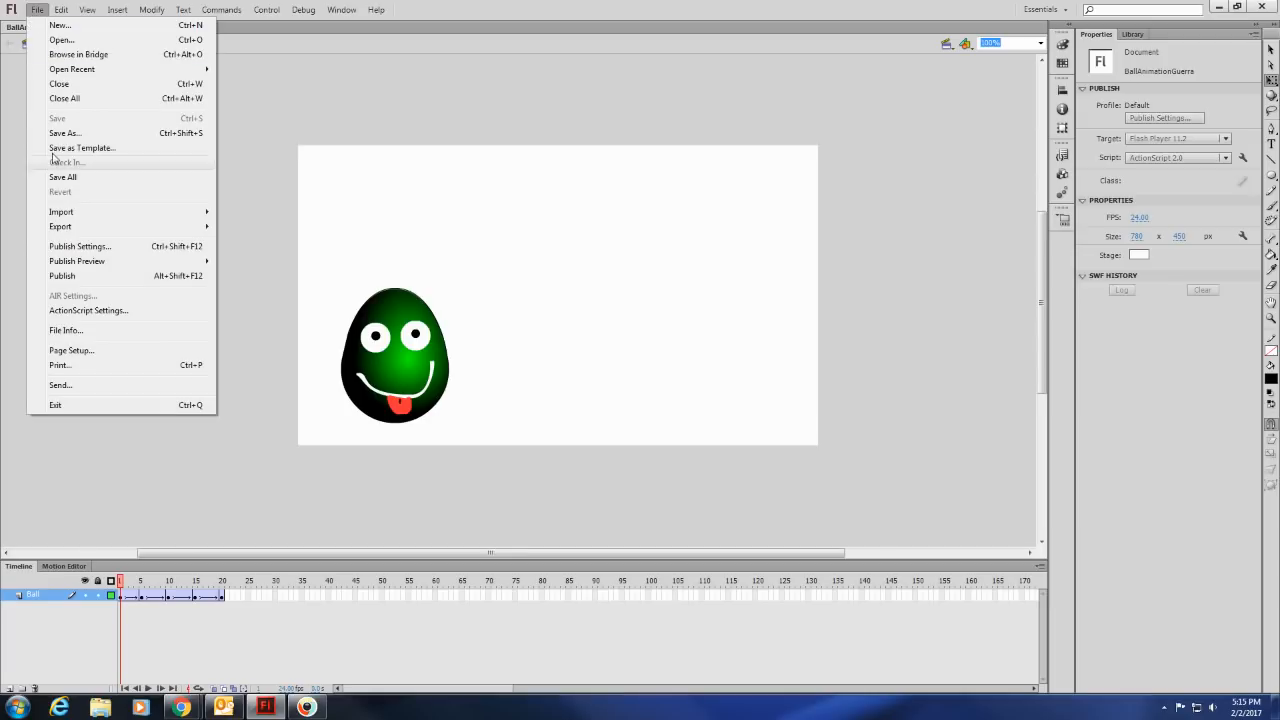
left_click(117, 250)
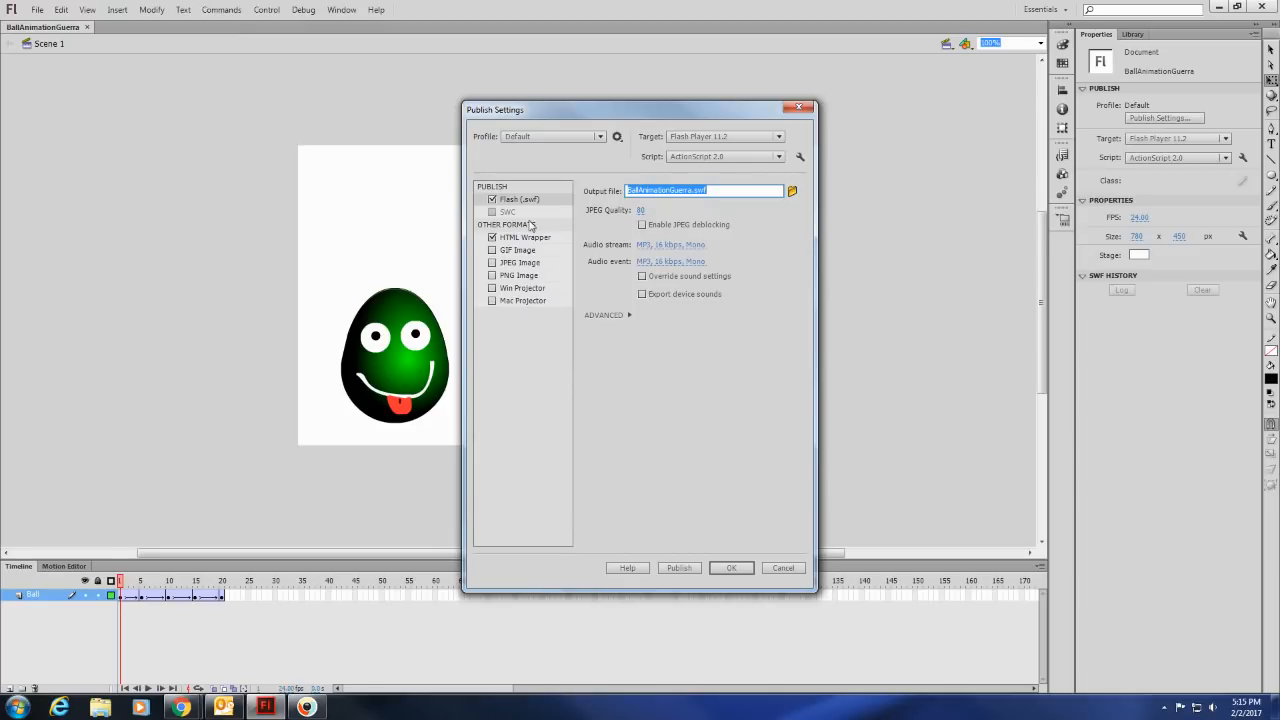
left_click(578, 136)
left_click(540, 149)
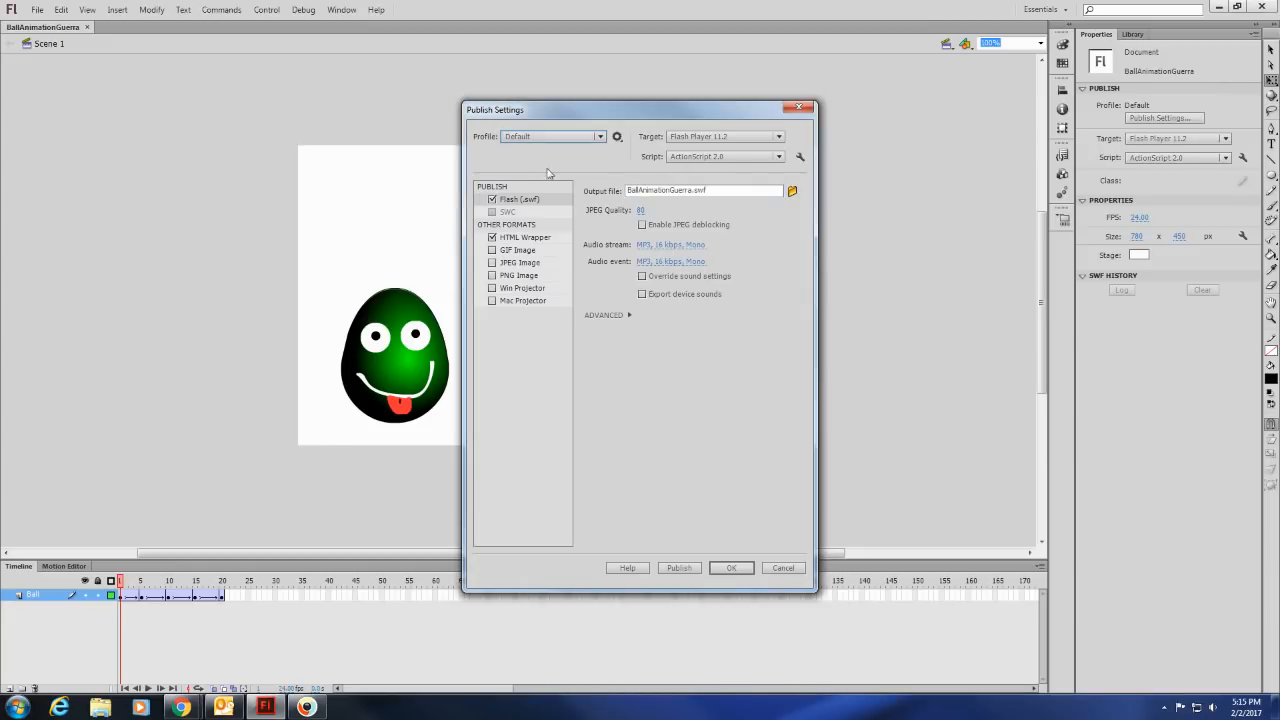
left_click(492, 250)
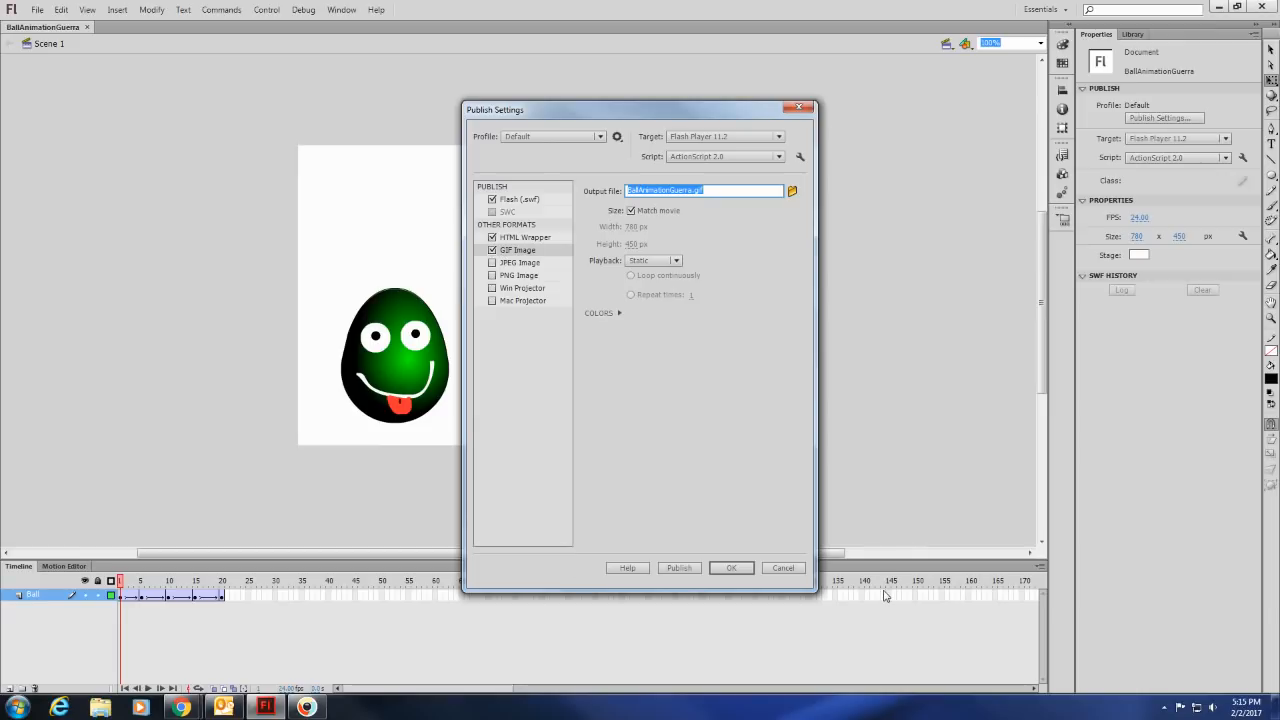
left_click(676, 261)
left_click(658, 289)
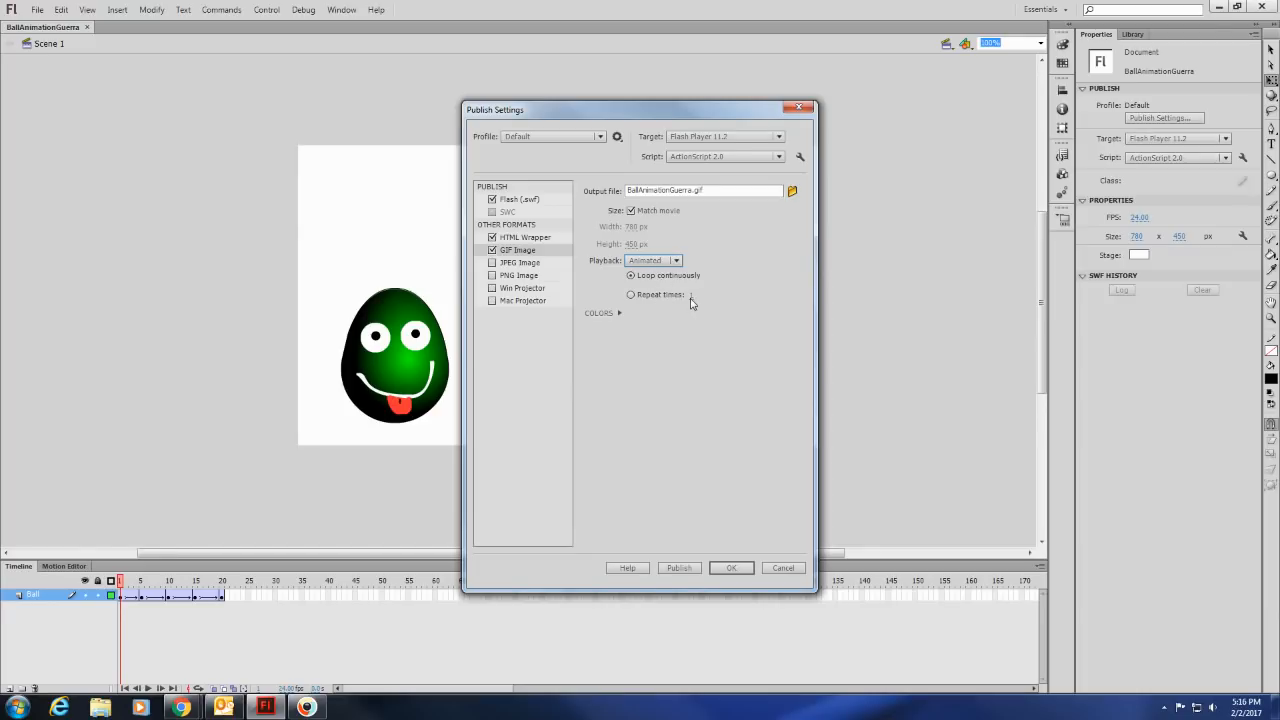
Step: Set the GIF's output destination to the Animation folder in the Documents library, publish the animation and accept the publish settings
left_click(795, 197)
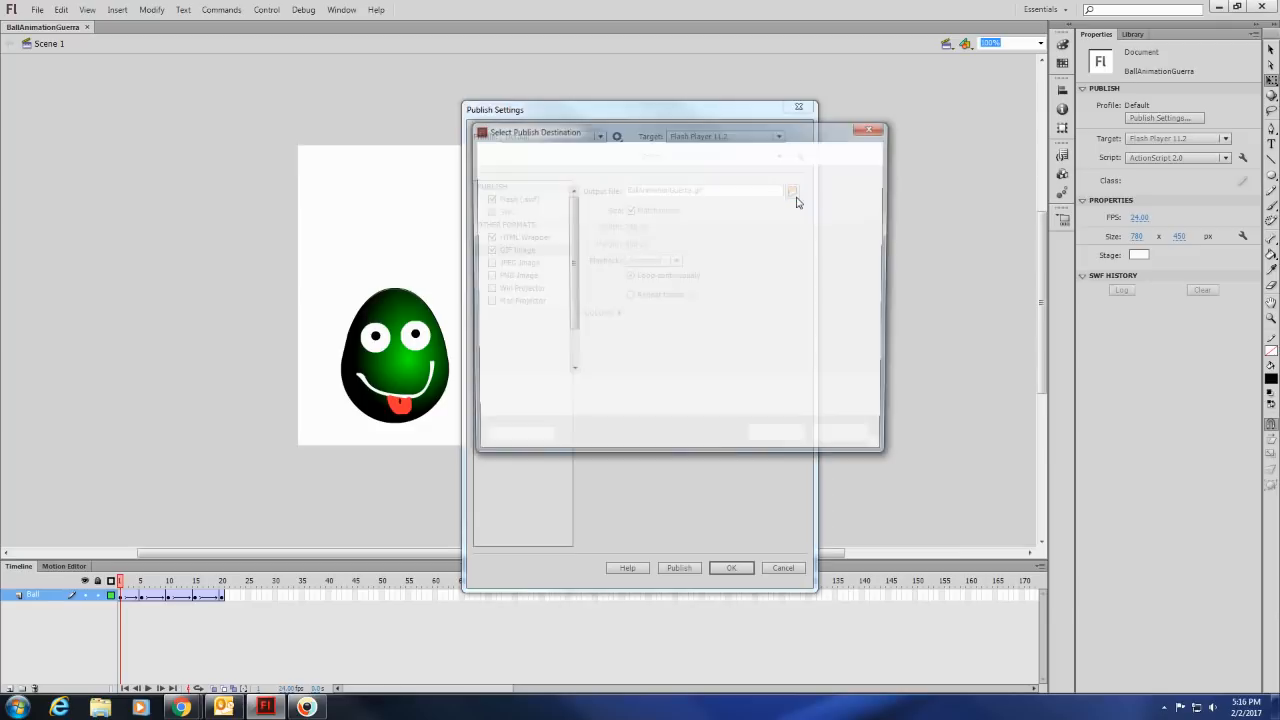
left_click_drag(731, 130, 299, 105)
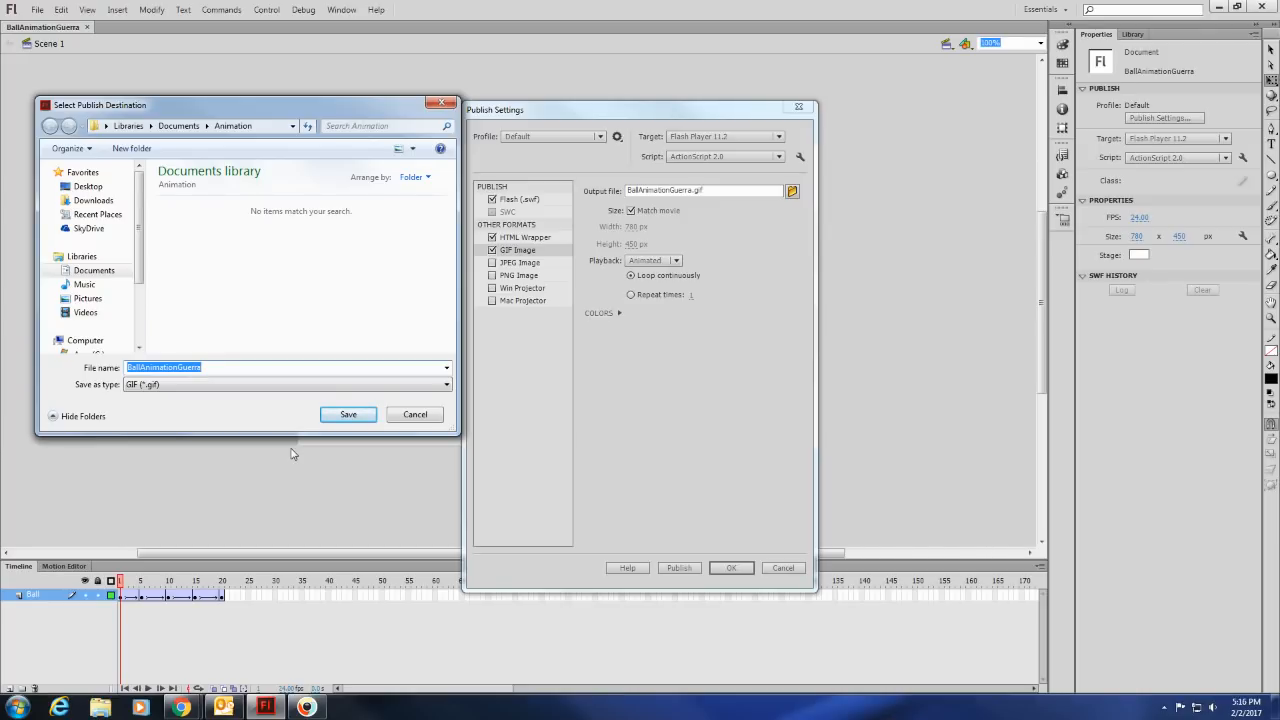
left_click(367, 419)
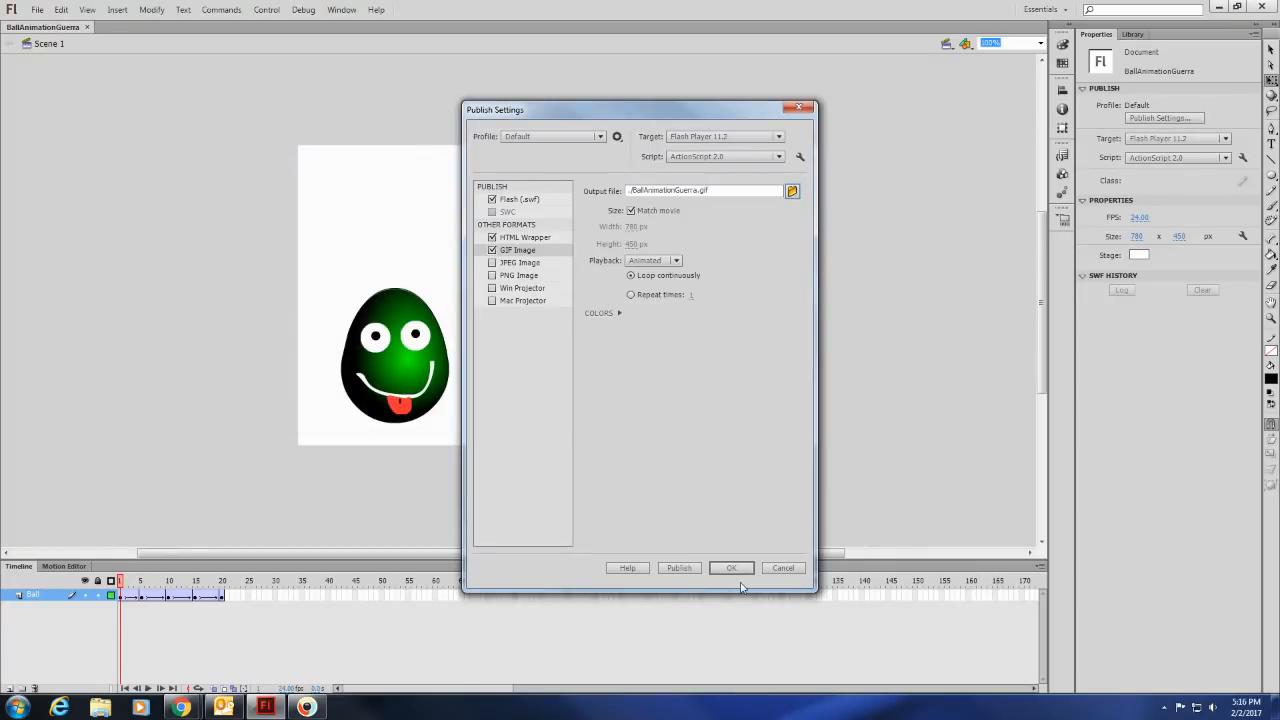
left_click(678, 568)
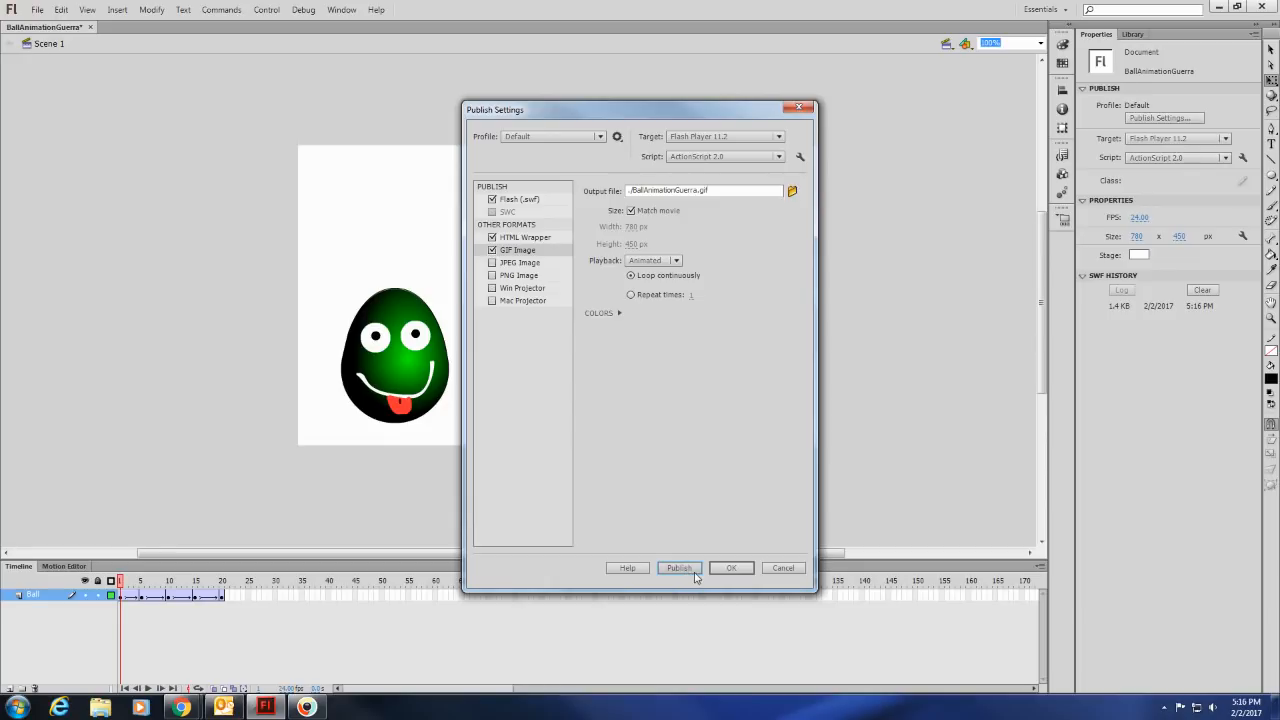
left_click(735, 568)
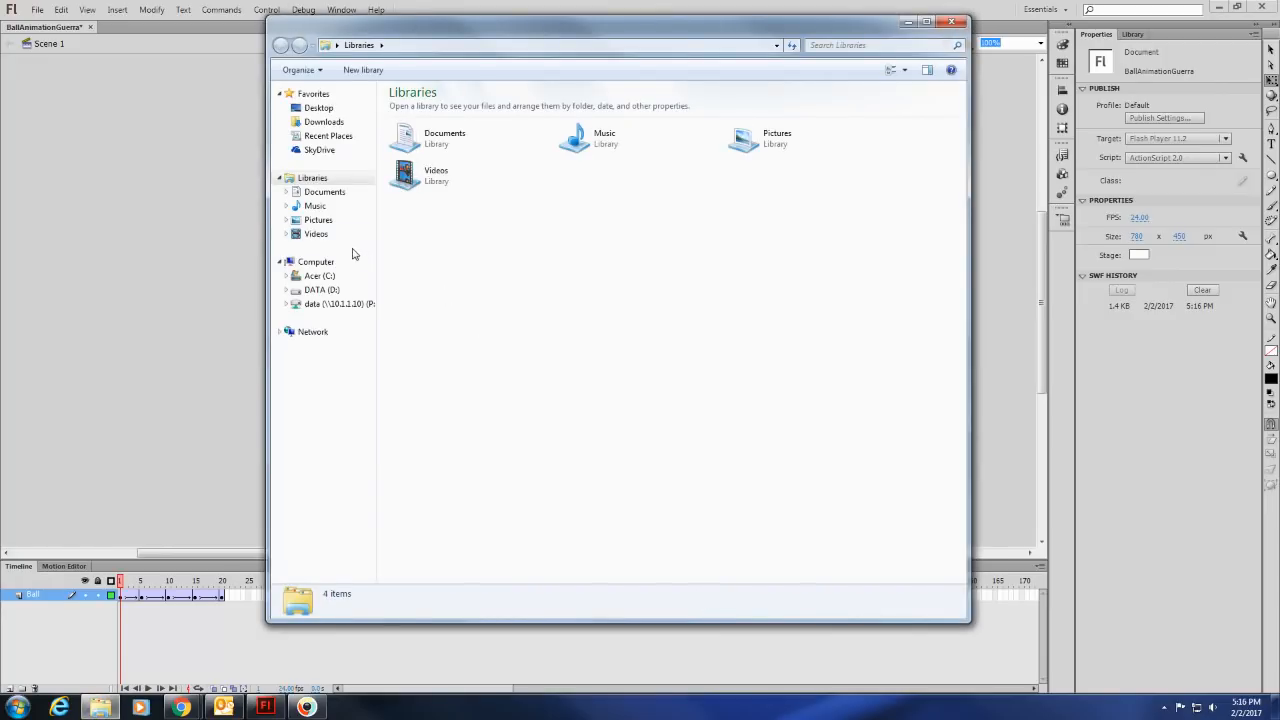
Step: In Windows Explorer, open the Animation folder under Documents, view the published GIF in the default image viewer and close the viewer
left_click(336, 194)
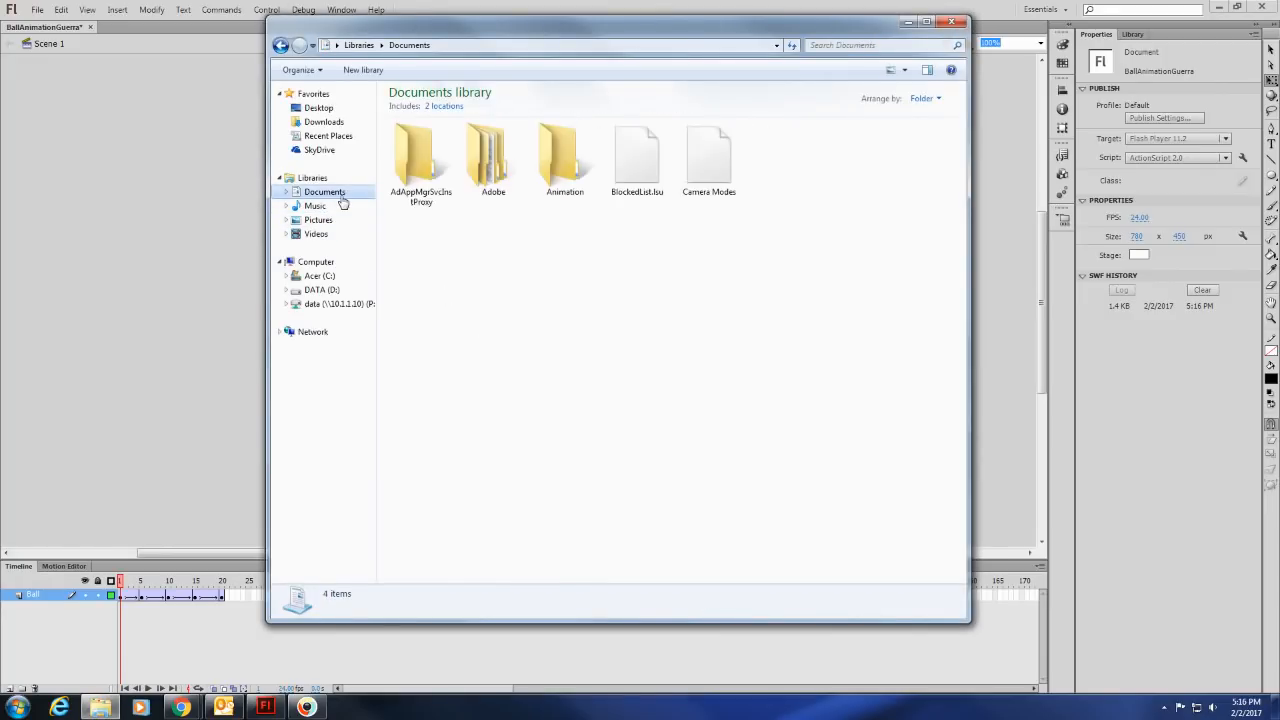
double_click(701, 170)
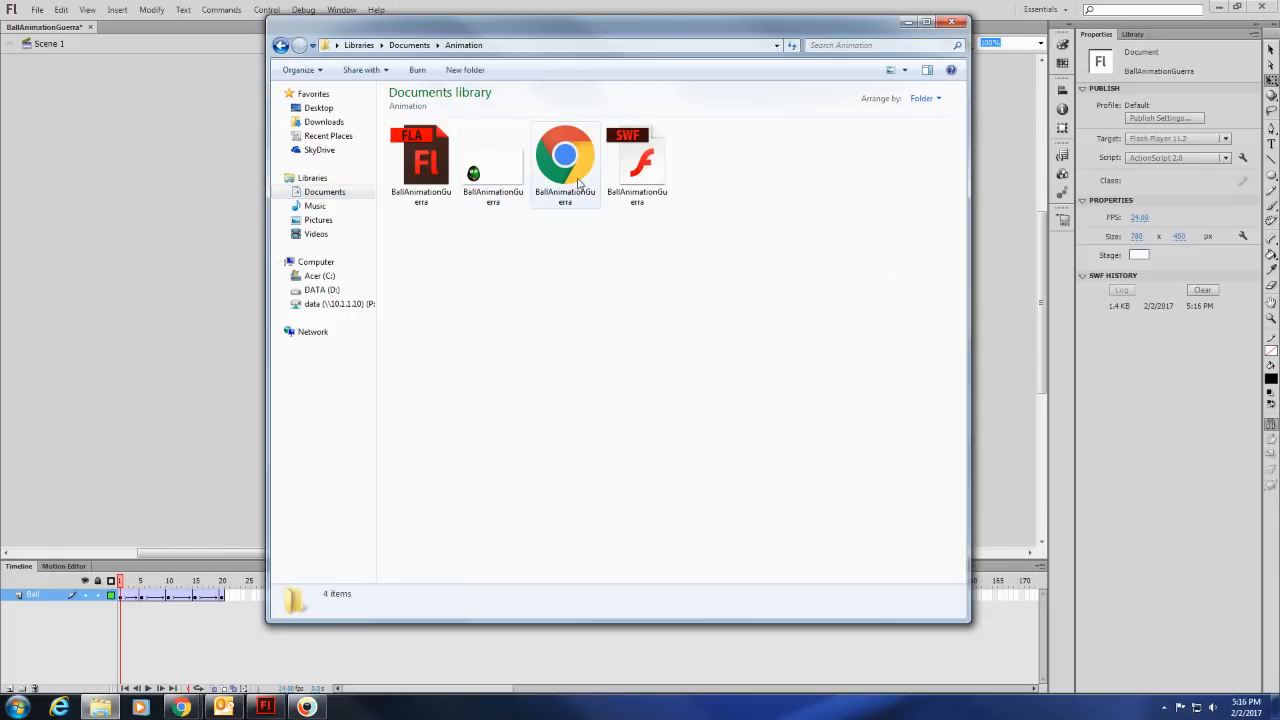
left_click(482, 178)
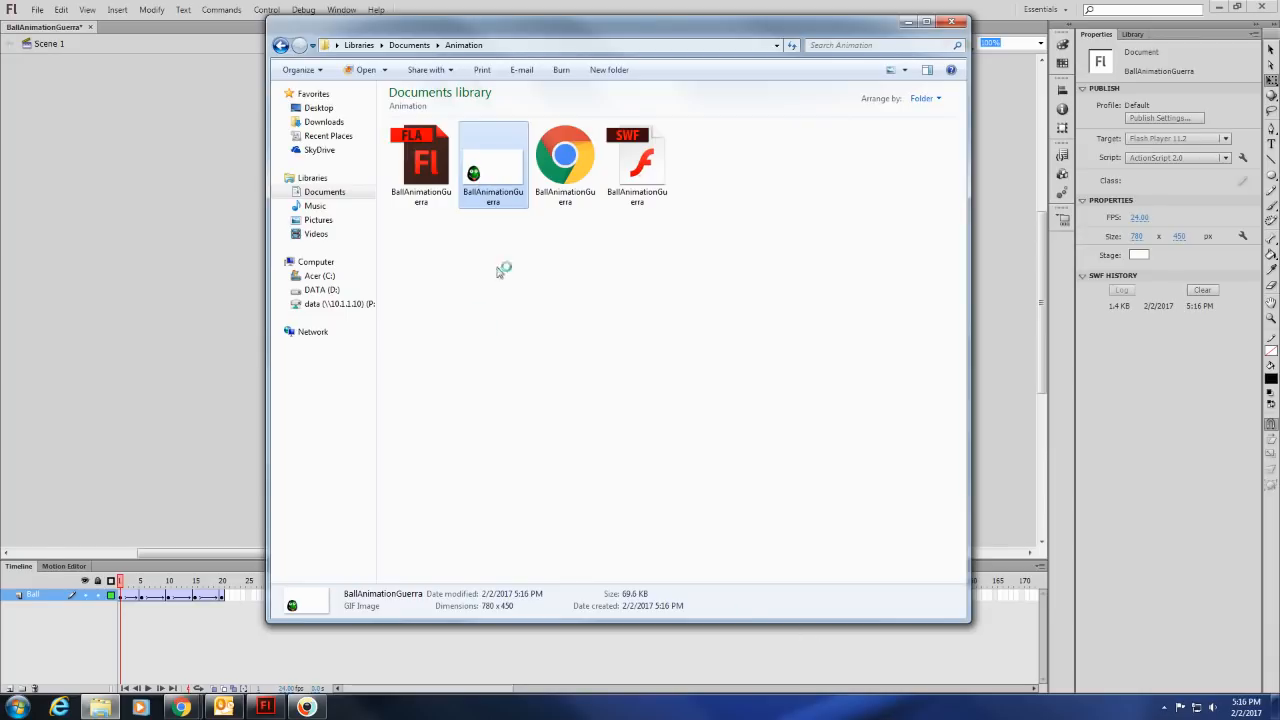
double_click(478, 162)
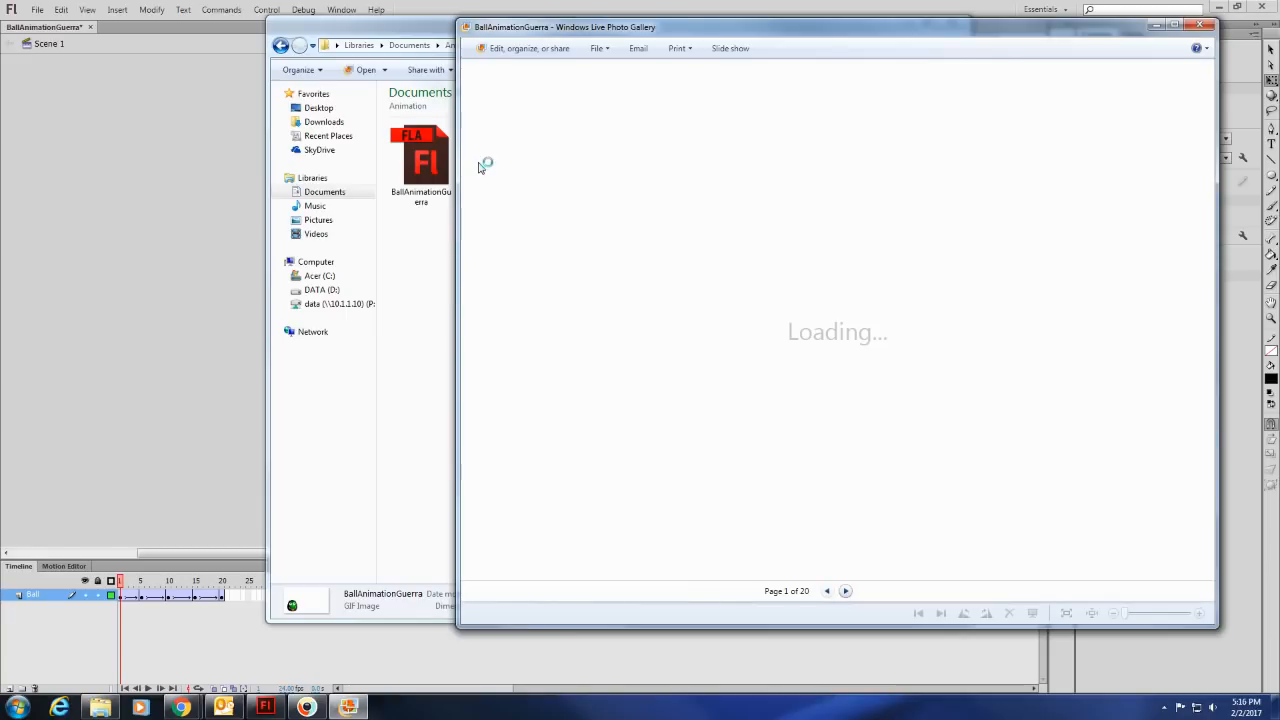
left_click(1203, 28)
Step: Open the published GIF with QuickTime Player and play it
right_click(488, 164)
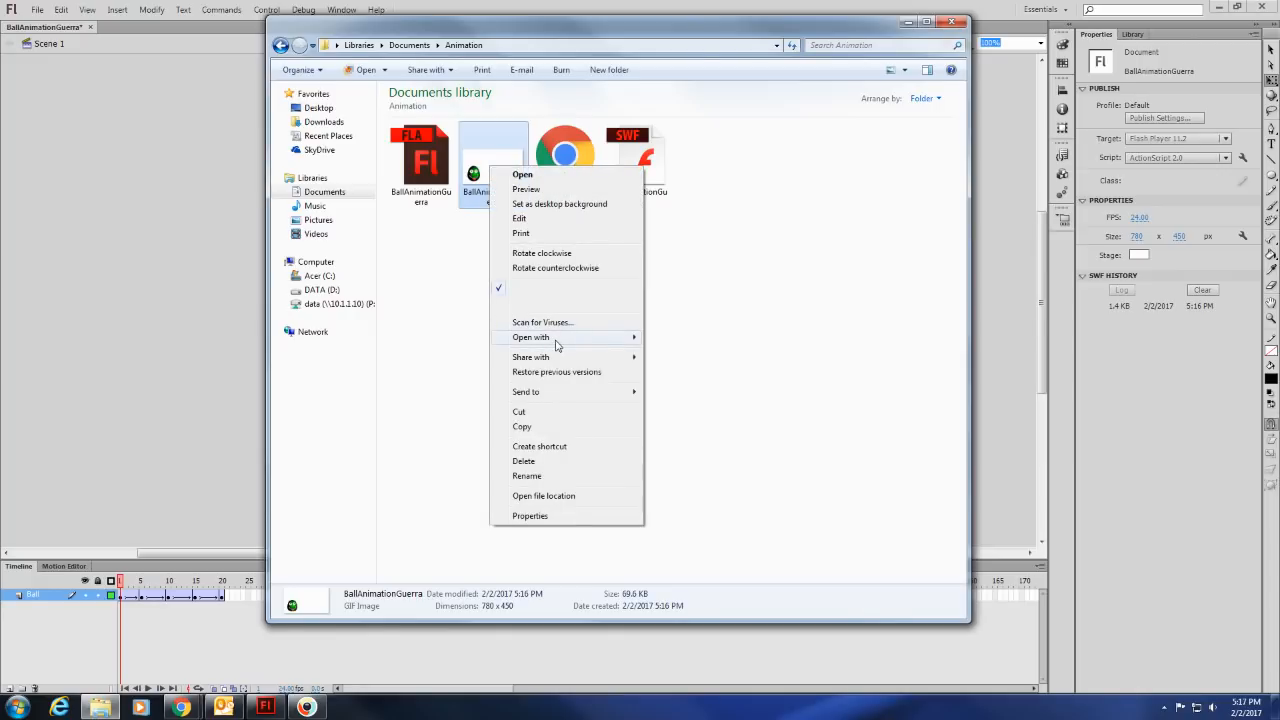
left_click(557, 345)
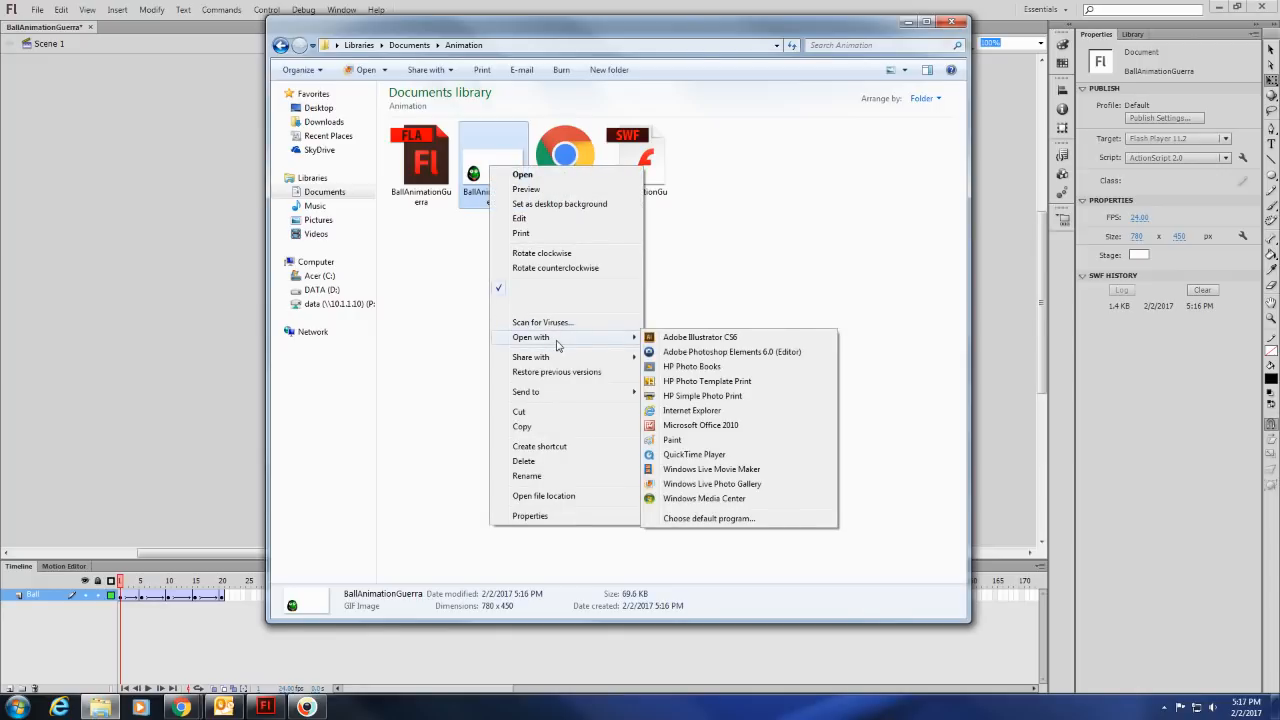
left_click(713, 456)
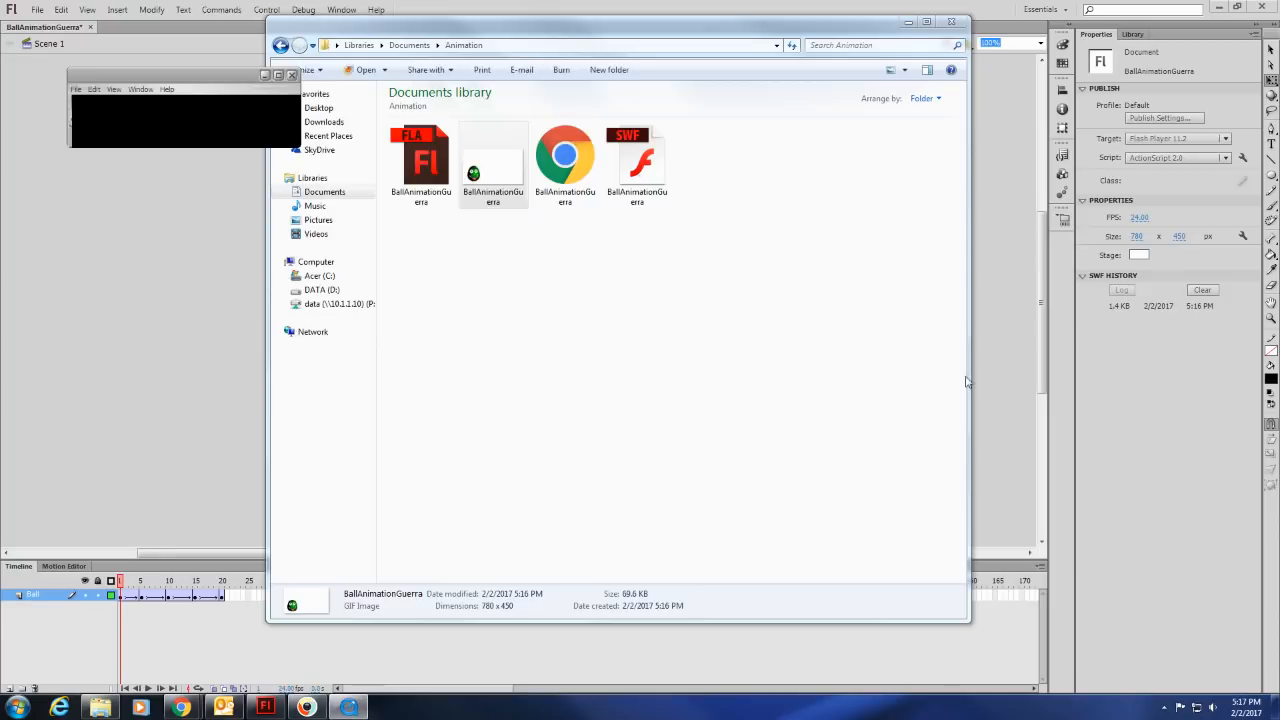
left_click(332, 429)
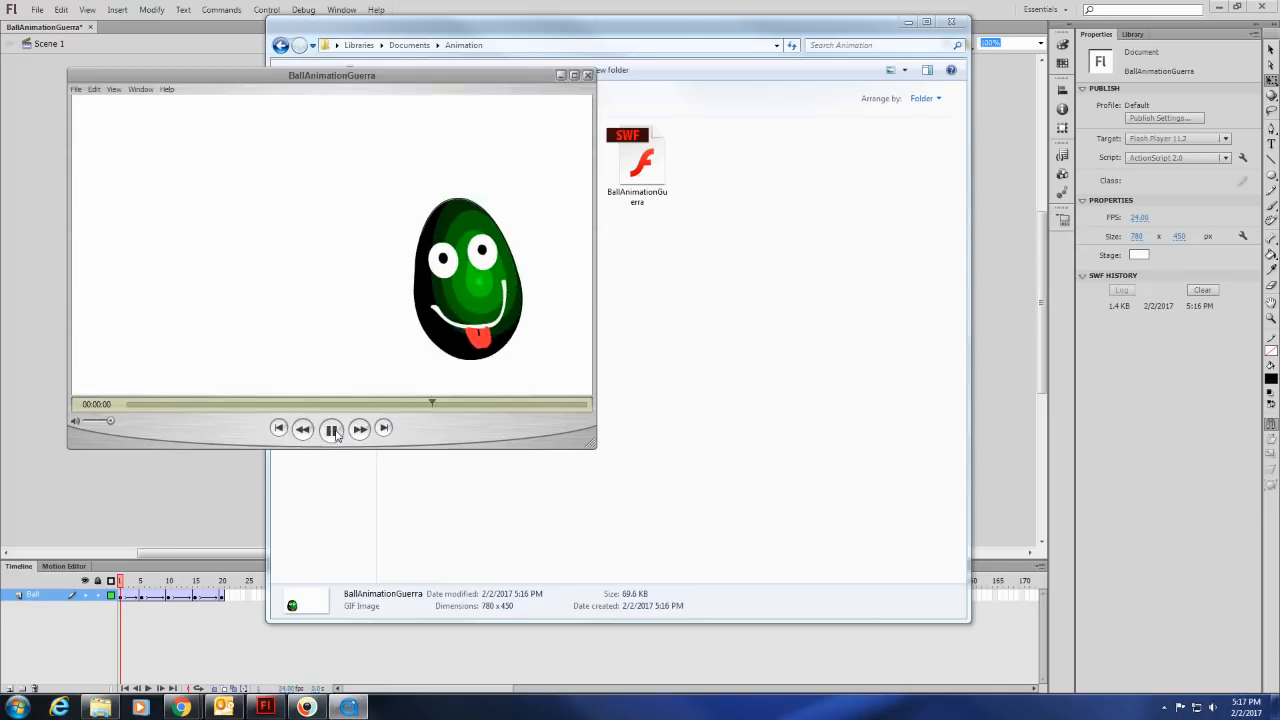
left_click(332, 429)
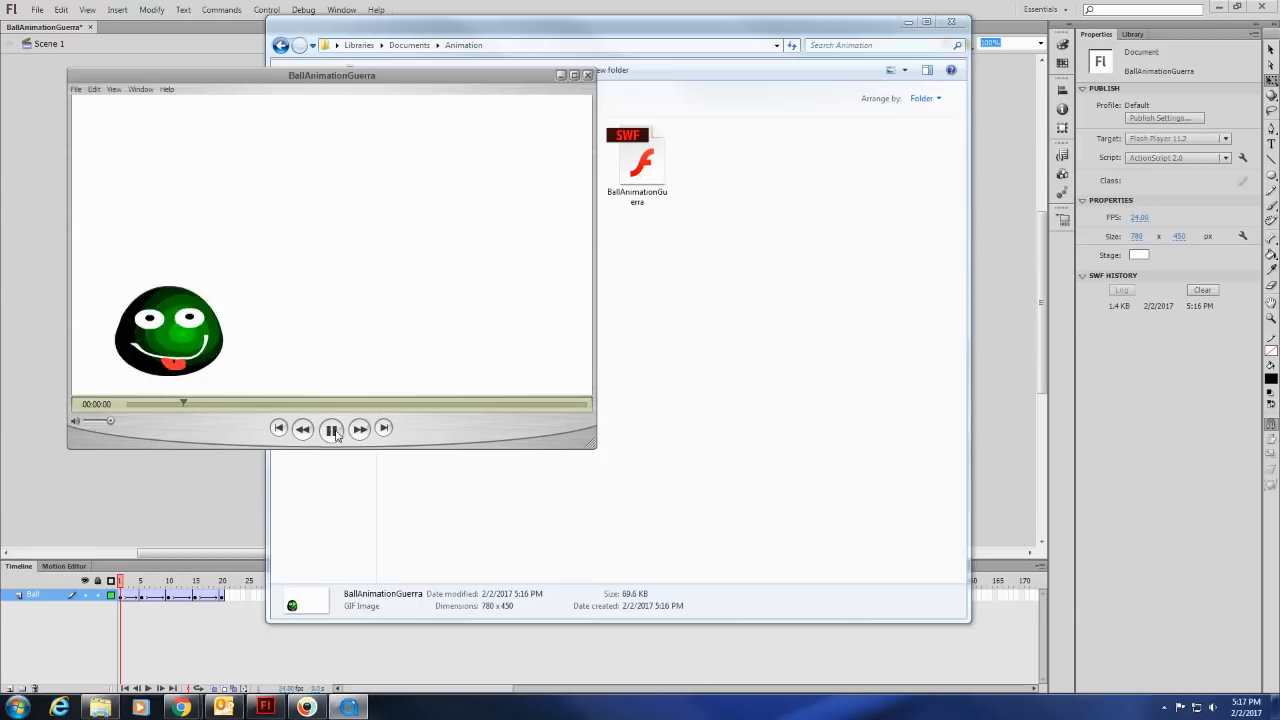
Step: Turn on the Loop option in QuickTime Player and play the GIF again
left_click(78, 89)
mouse_move(113, 90)
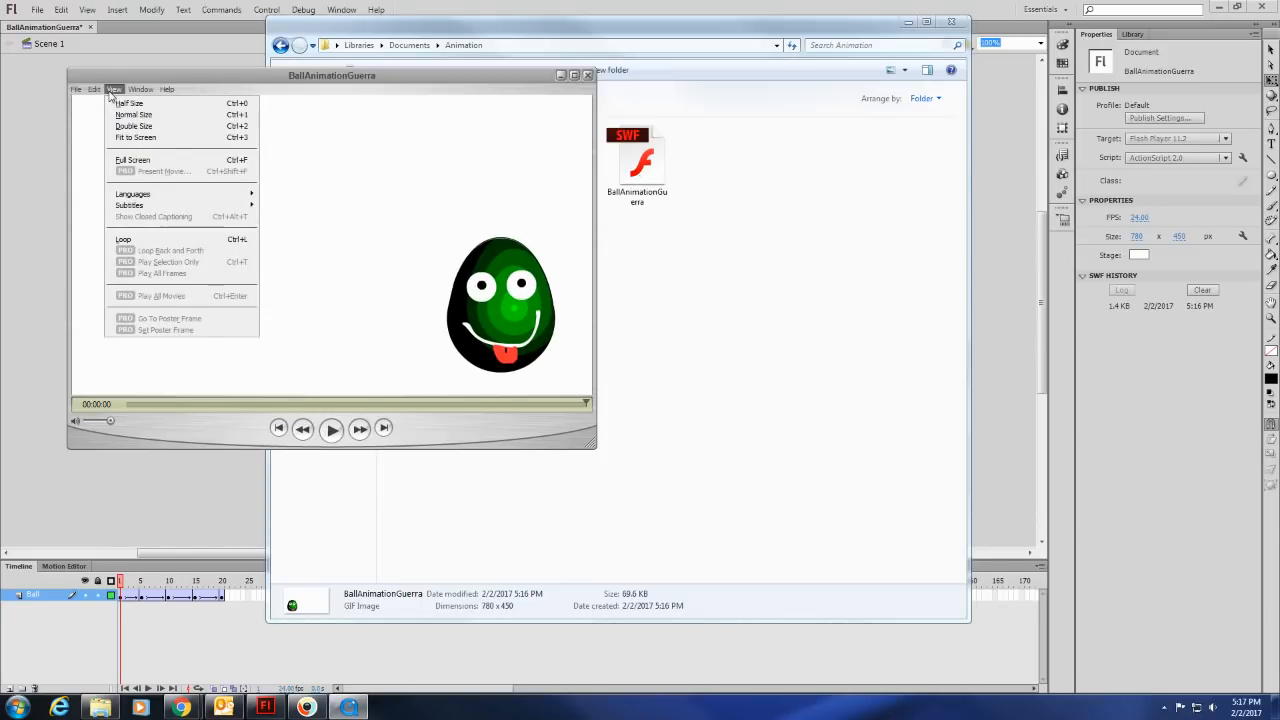
left_click(149, 240)
left_click(113, 90)
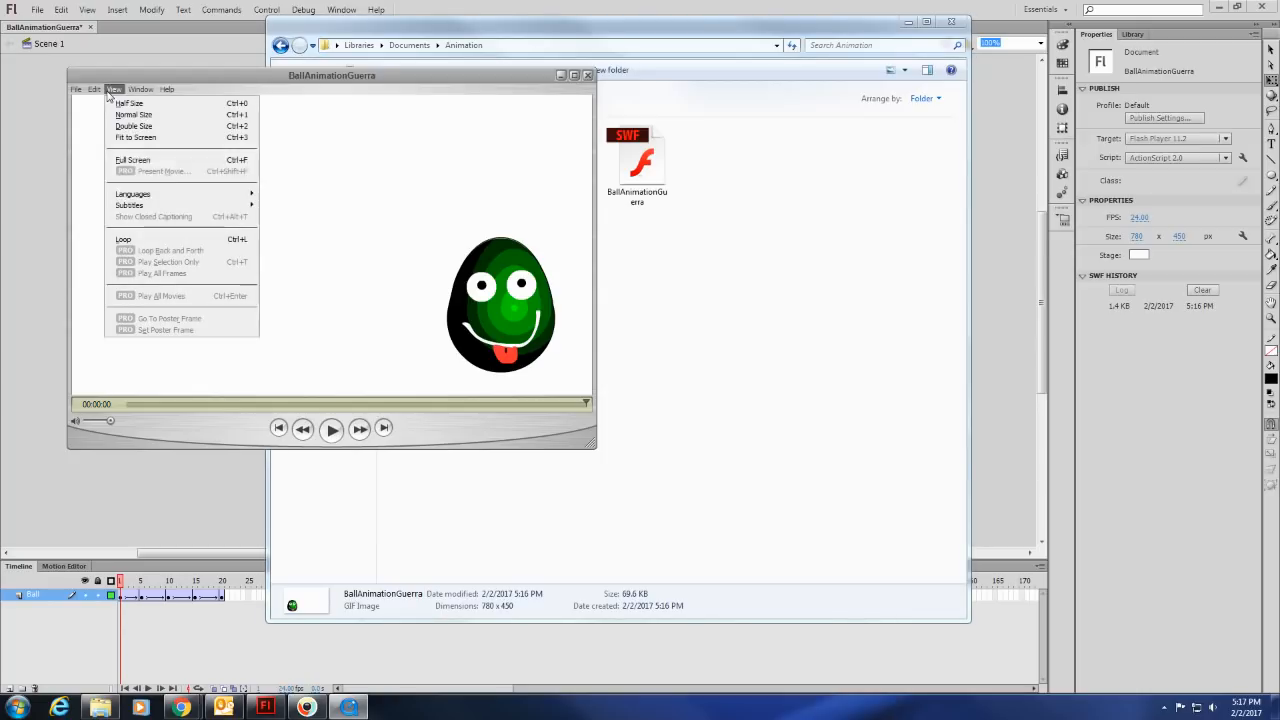
left_click(156, 250)
left_click(332, 429)
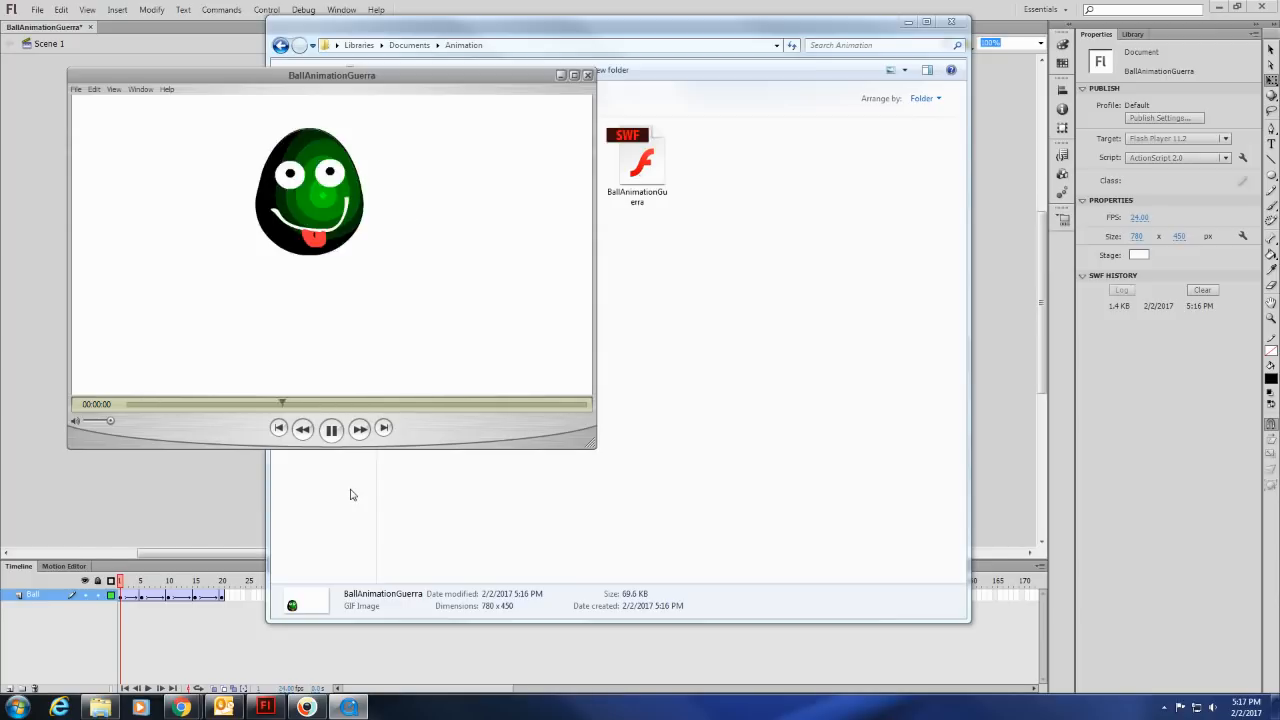
Step: Stop the GIF playback, close QuickTime Player and the Animation folder window, and return to the Flash document
left_click(335, 435)
left_click(588, 75)
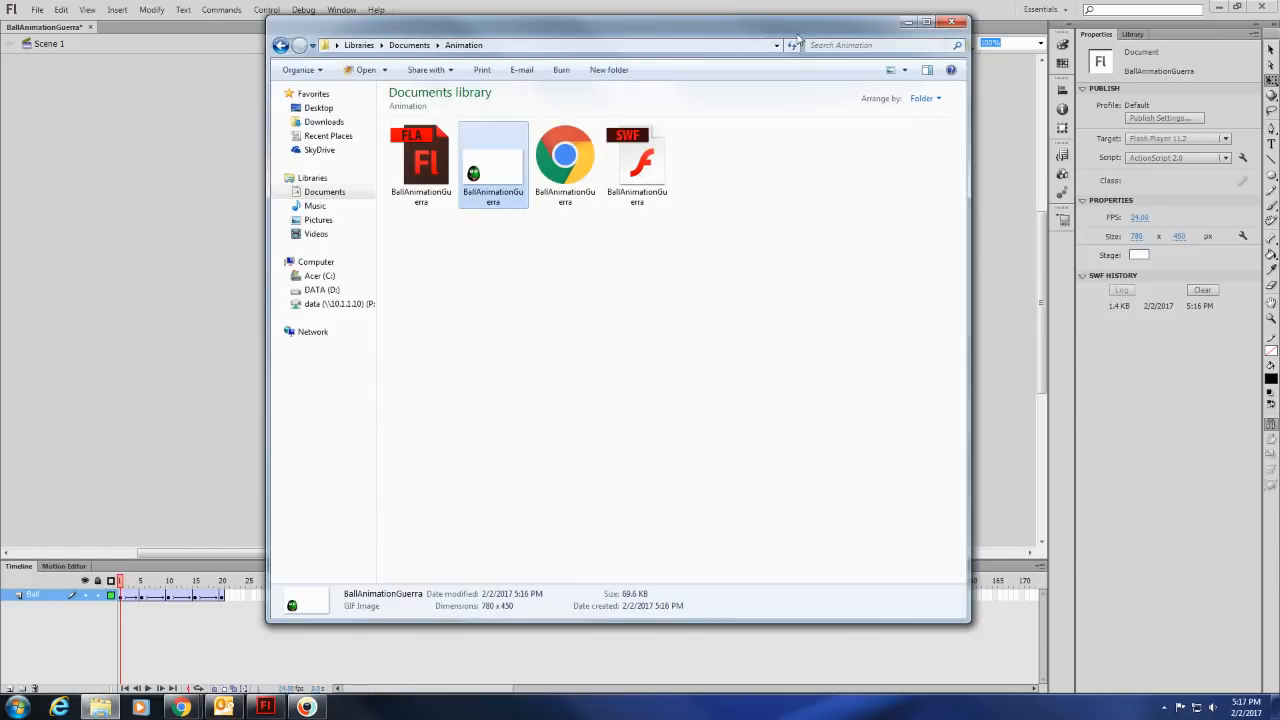
left_click(951, 21)
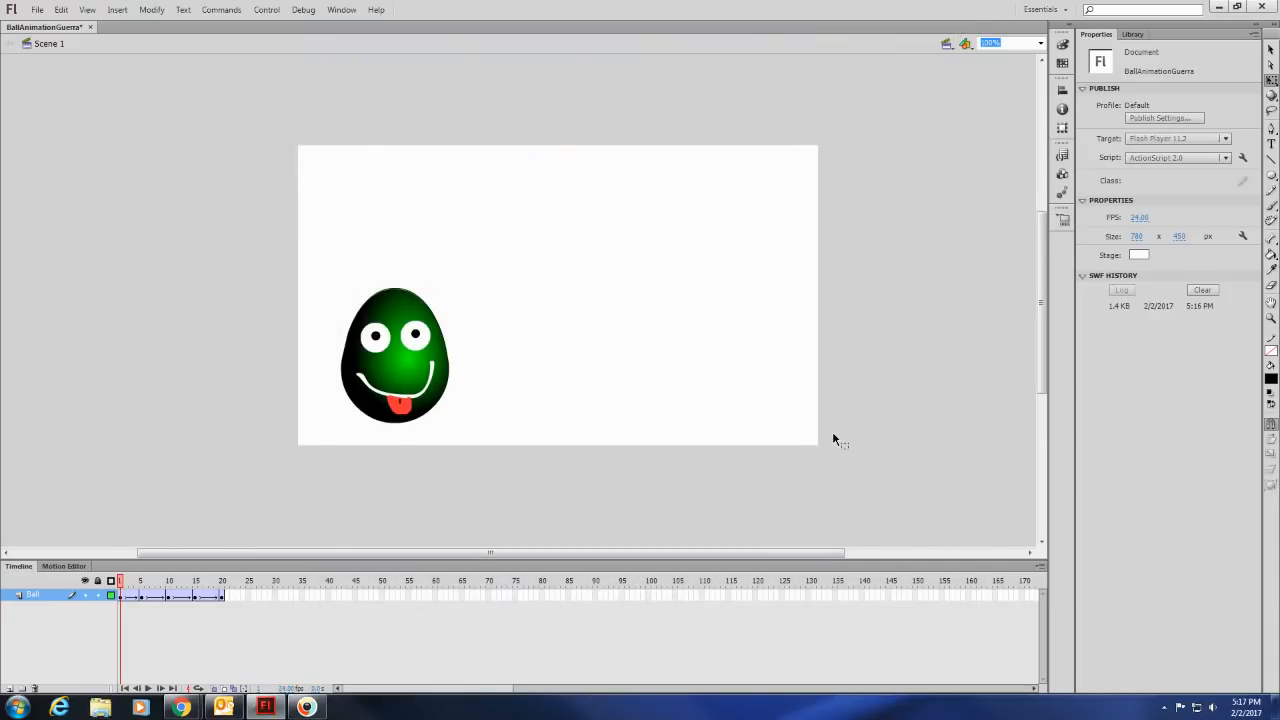